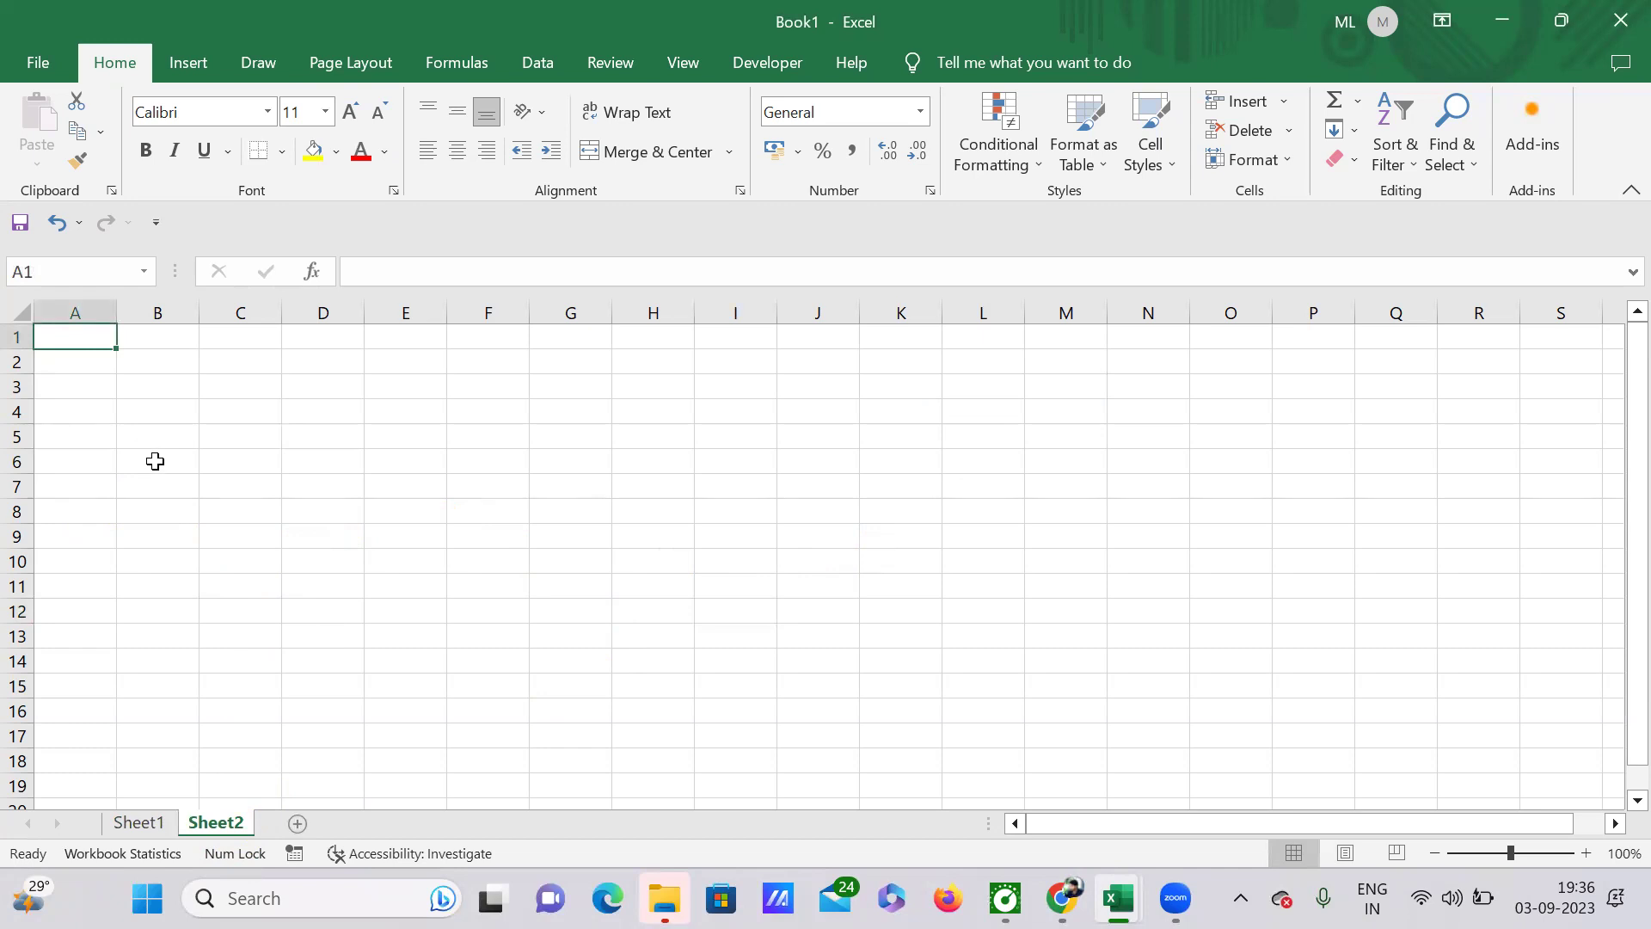
- Enter the numbers 2, 4, 6, 8 and 10 down cells A1 to A5
{"action": "type", "text": "2"}
{"action": "key", "text": "Return"}
{"action": "type", "text": "4"}
{"action": "key", "text": "Return"}
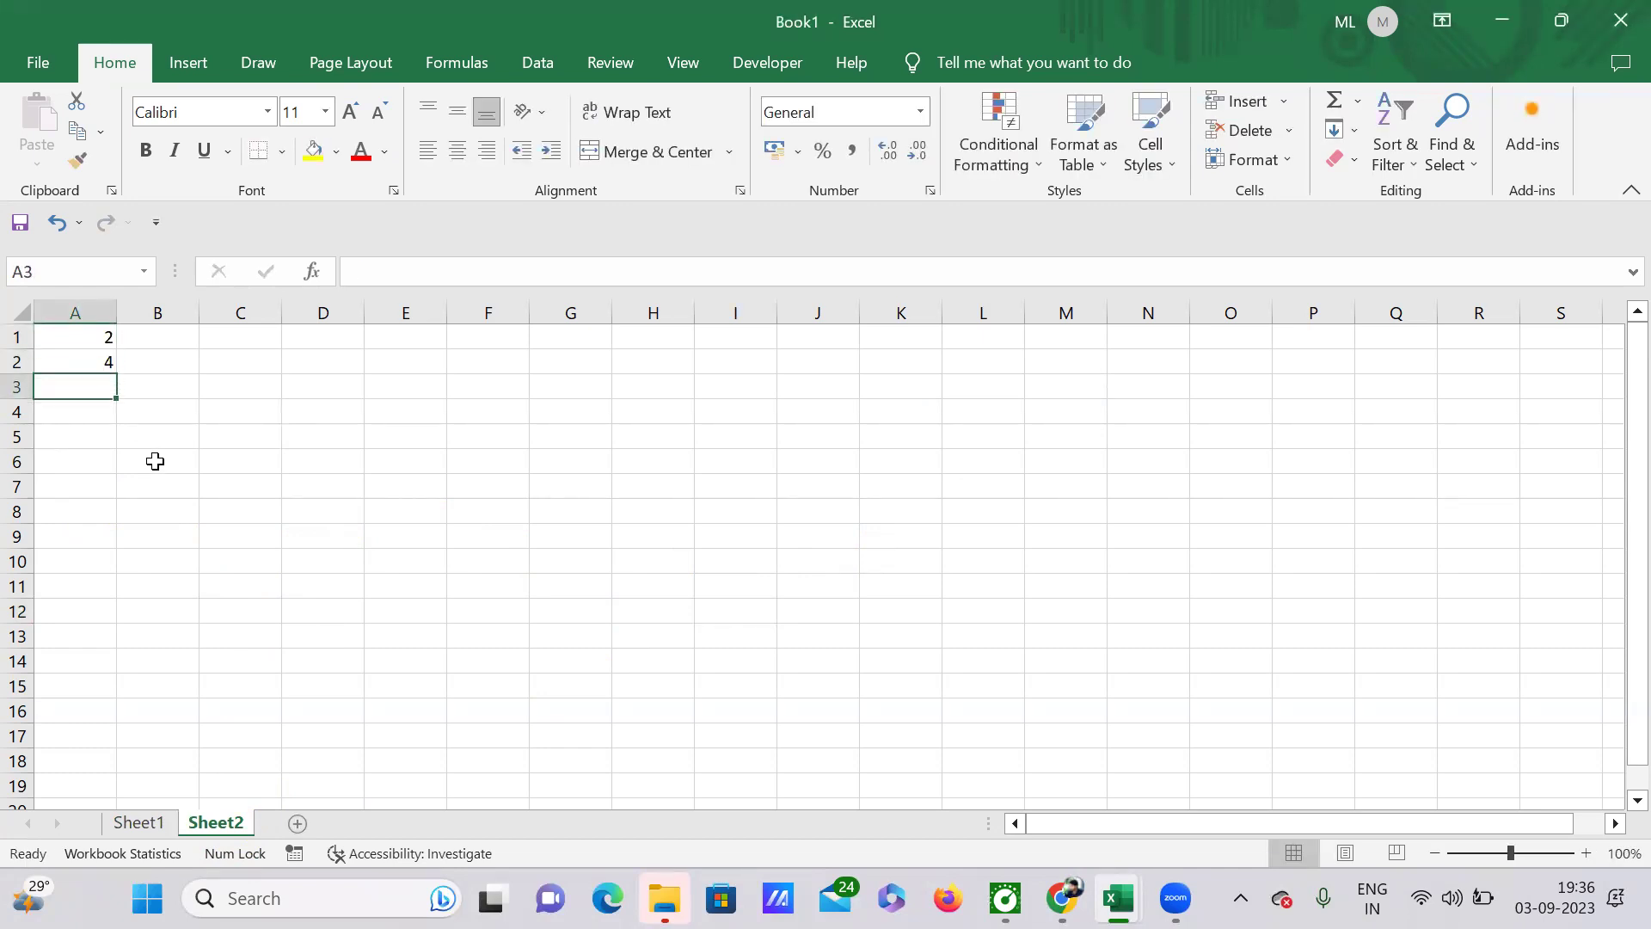
{"action": "type", "text": "6"}
{"action": "key", "text": "Return"}
{"action": "type", "text": "8"}
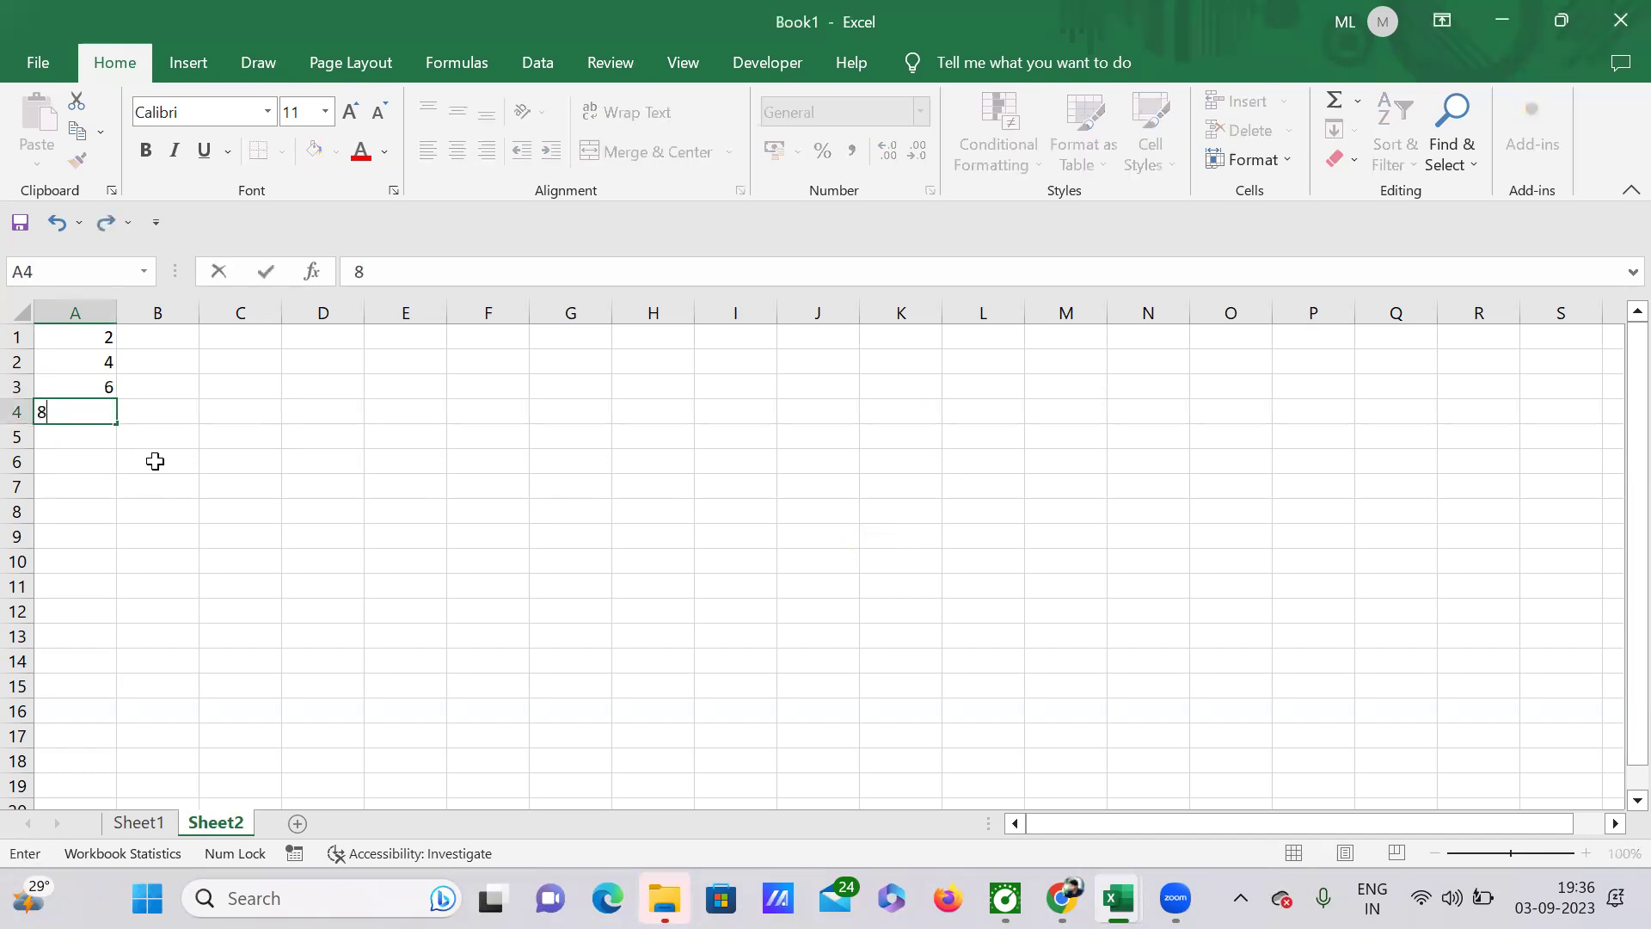
{"action": "key", "text": "Return"}
{"action": "type", "text": "10"}
{"action": "key", "text": "Return"}
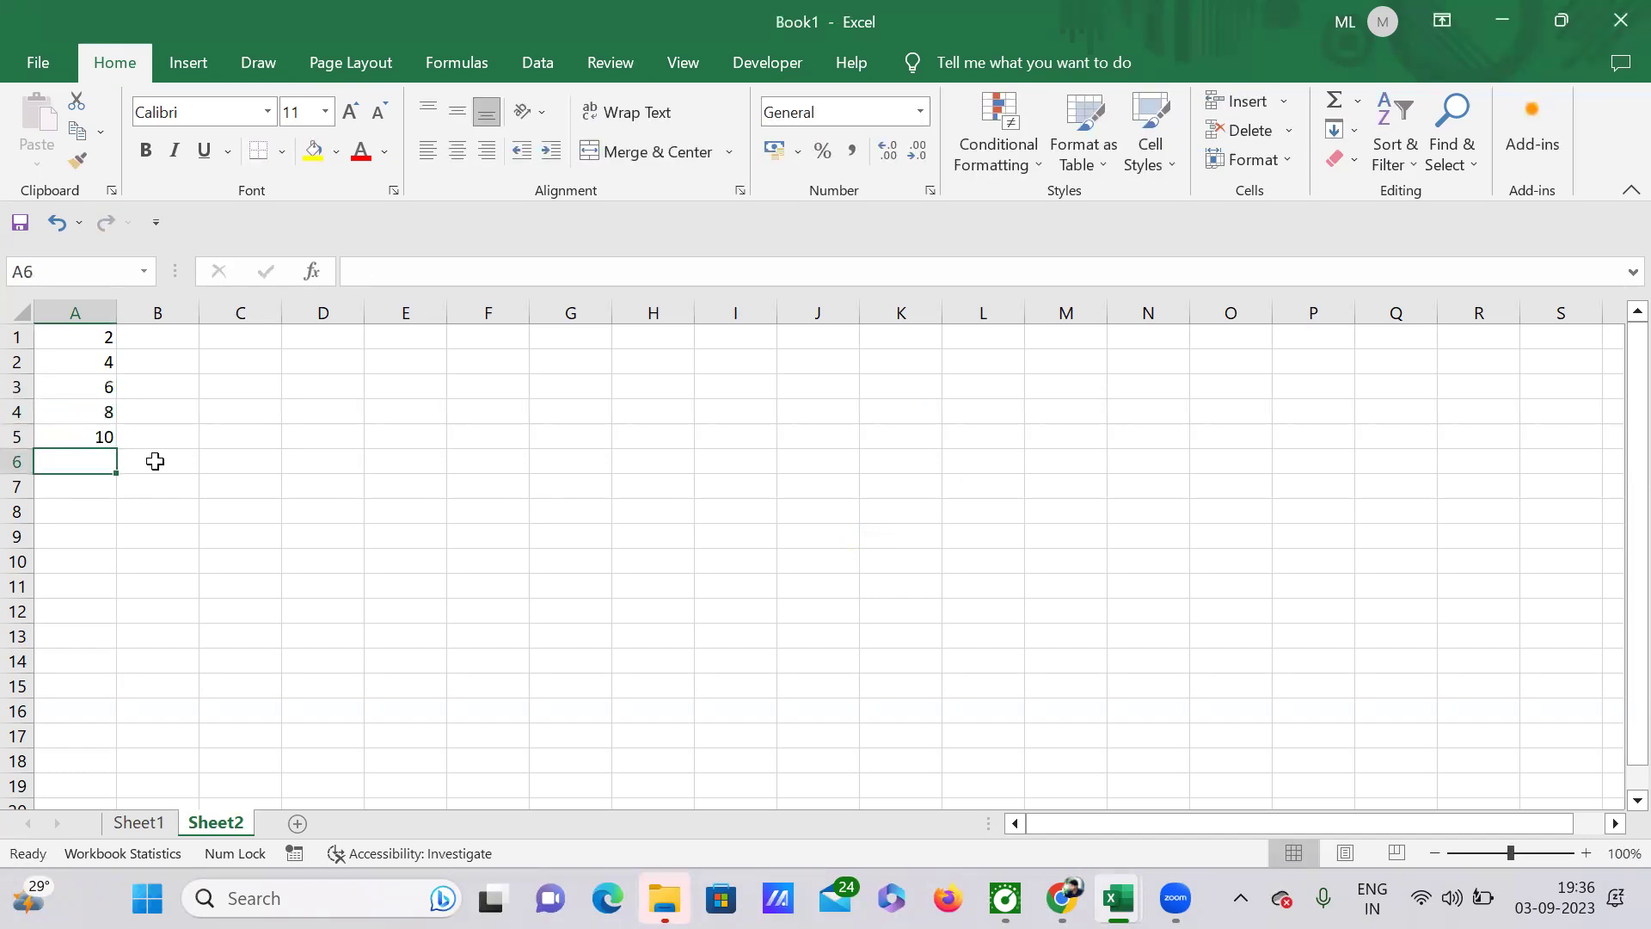
- Change the number format of cells A1 to A4 to the Text category through Format Cells
{"action": "left_click_drag", "start_coordinate": [100, 335], "coordinate": [100, 412]}
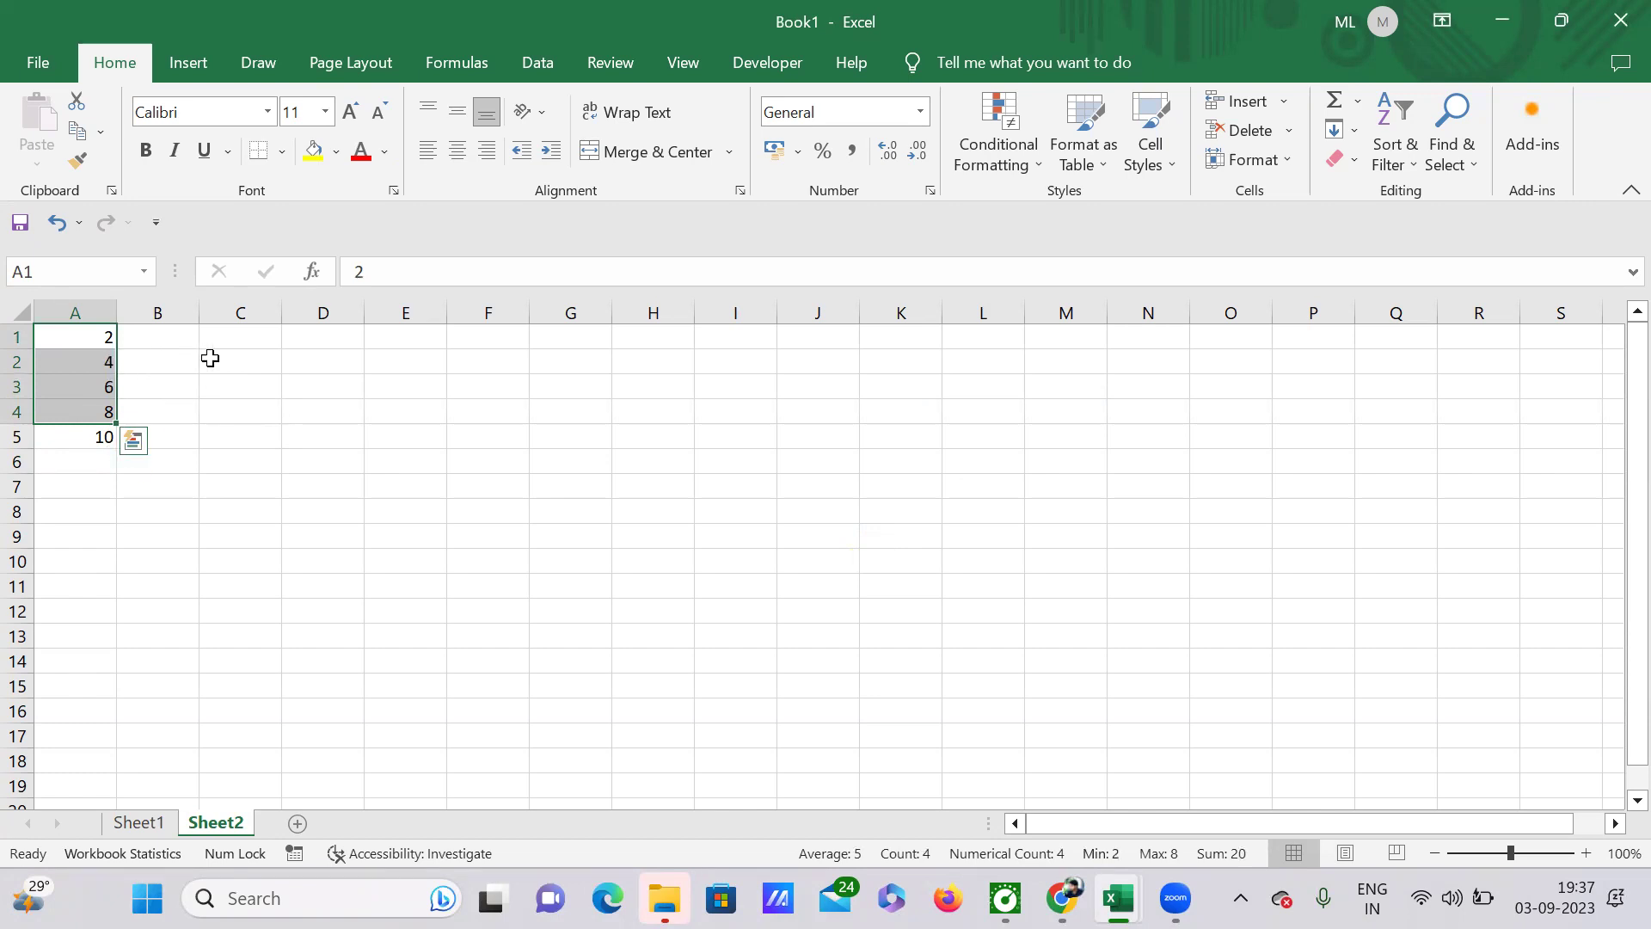
{"action": "left_click", "coordinate": [239, 345]}
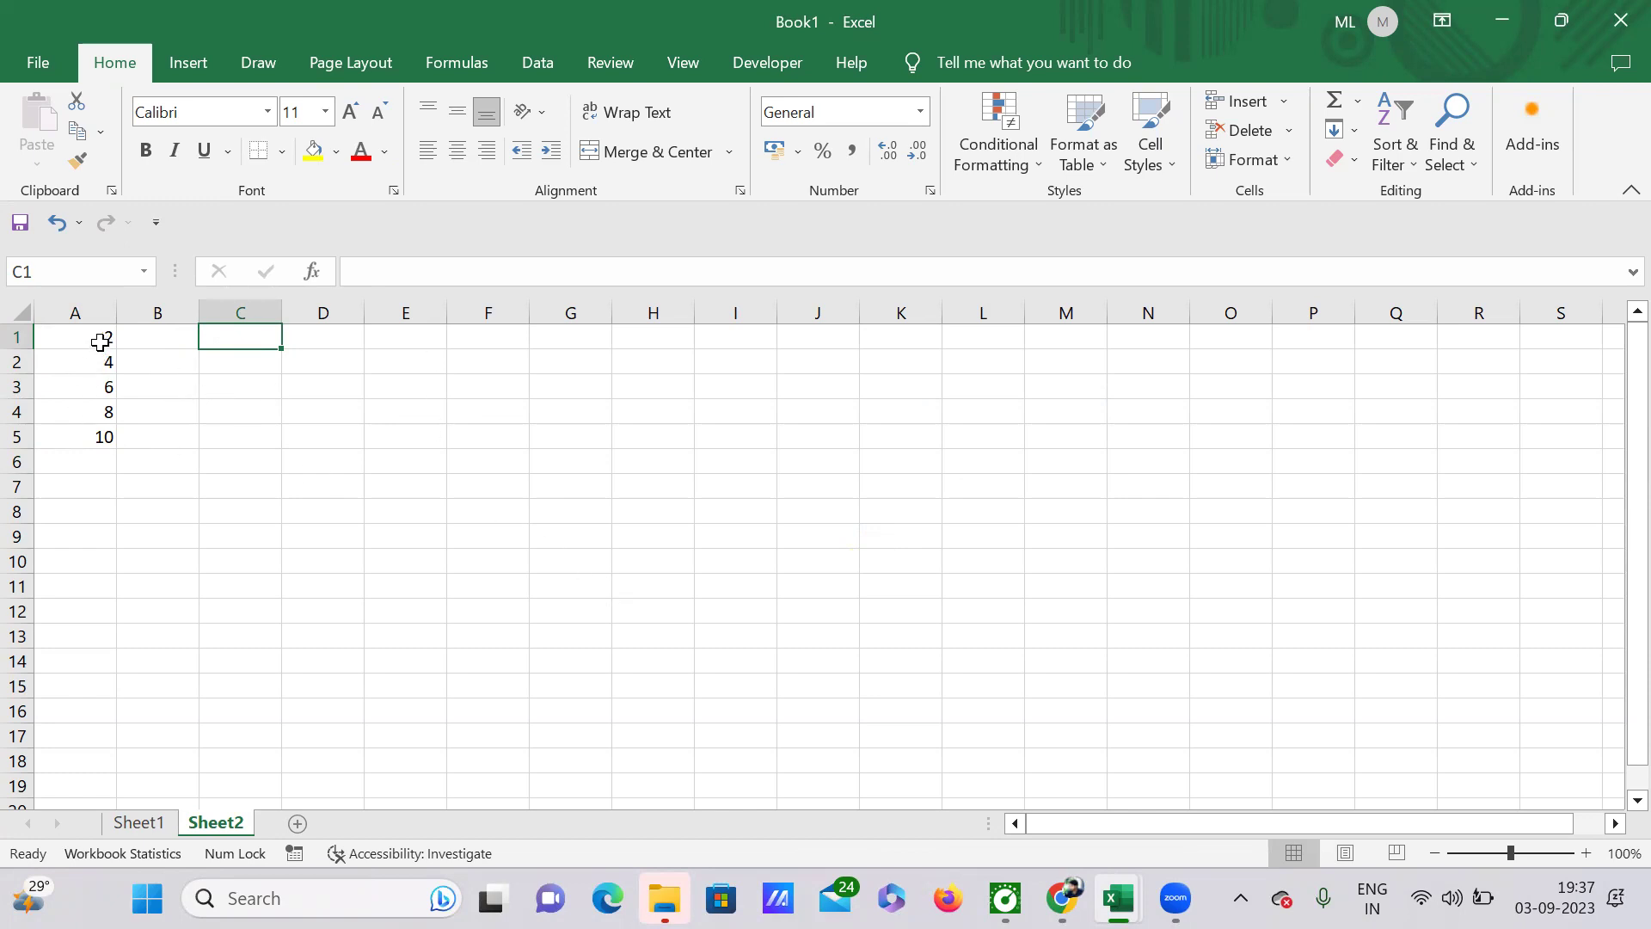
{"action": "left_click_drag", "start_coordinate": [101, 341], "coordinate": [107, 416]}
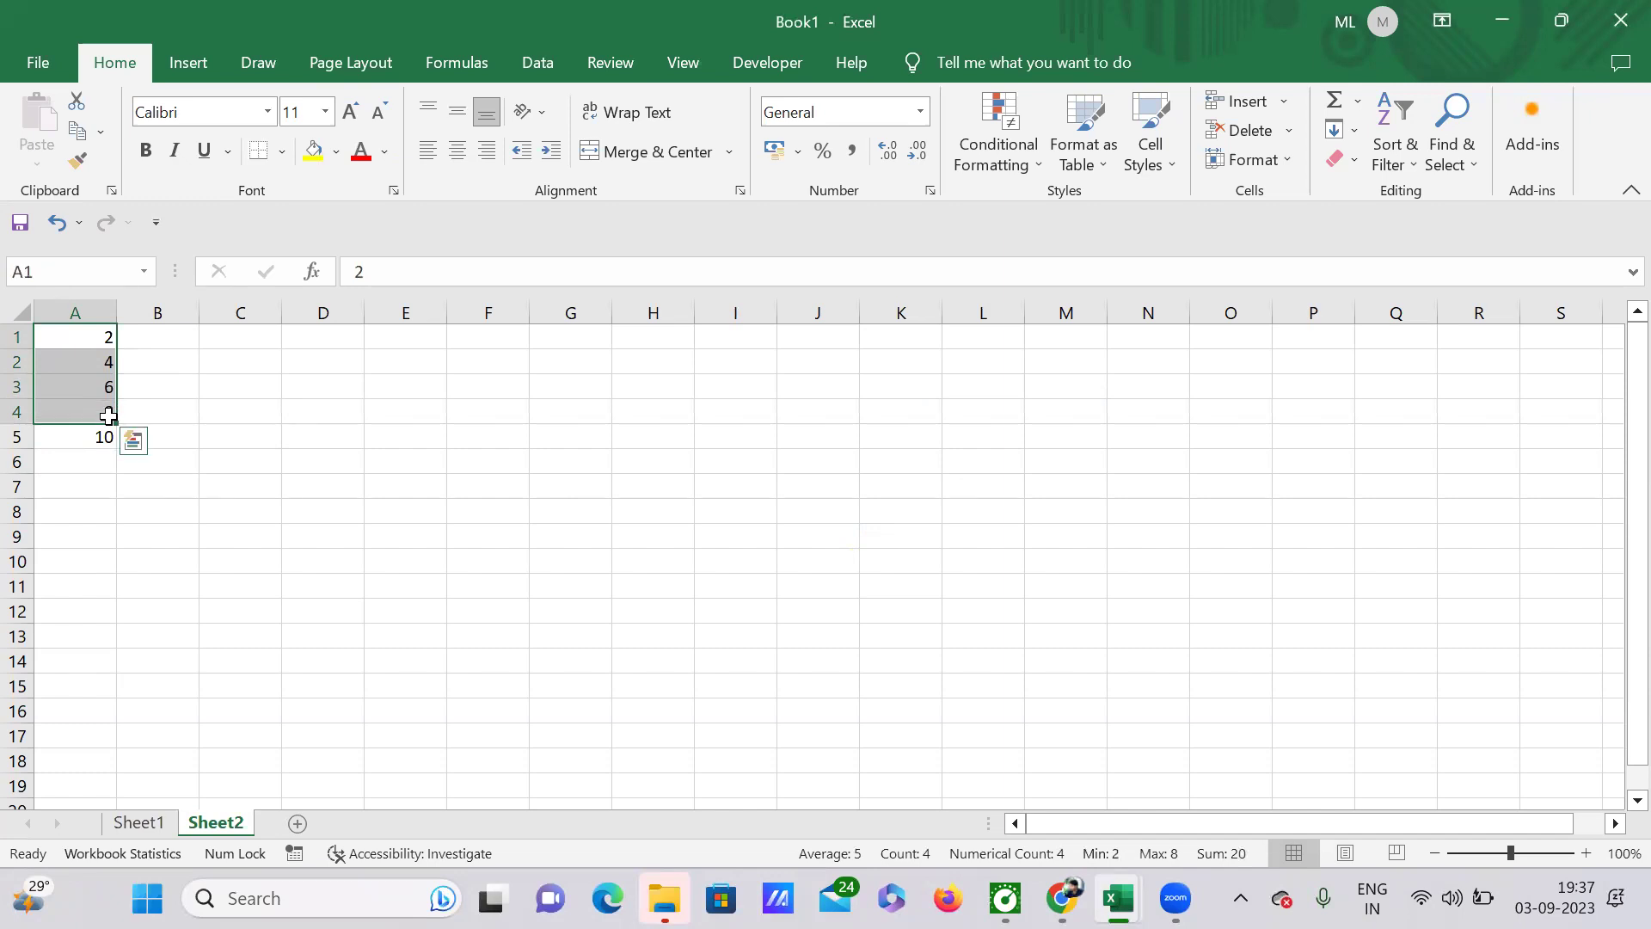
{"action": "right_click", "coordinate": [67, 358]}
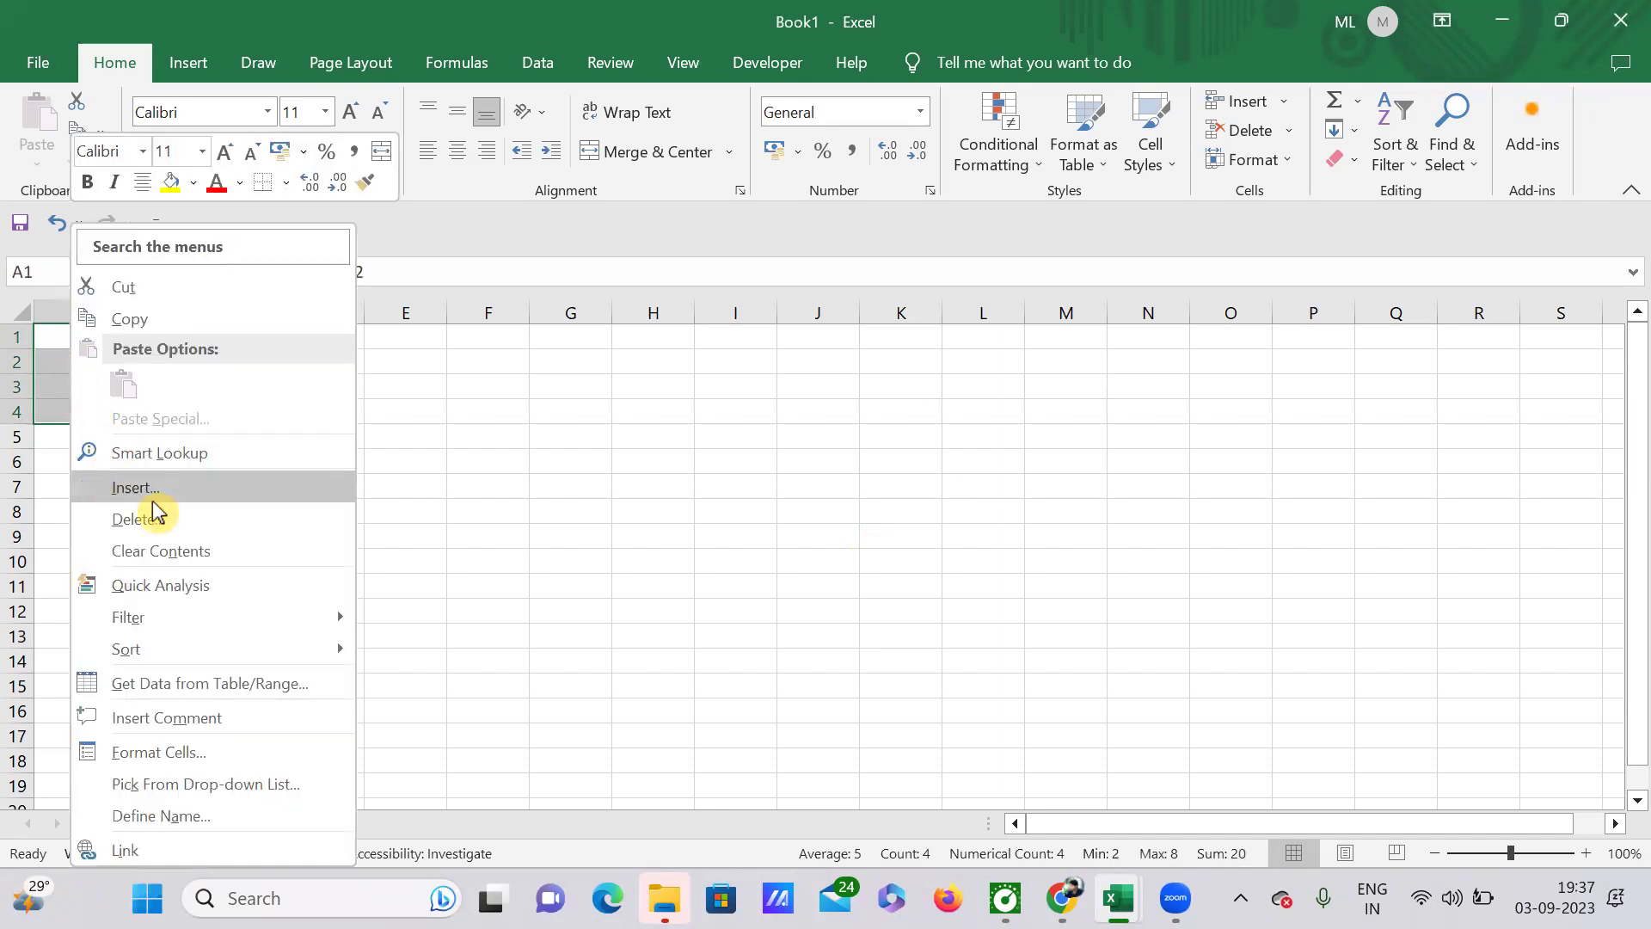
{"action": "left_click", "coordinate": [177, 753]}
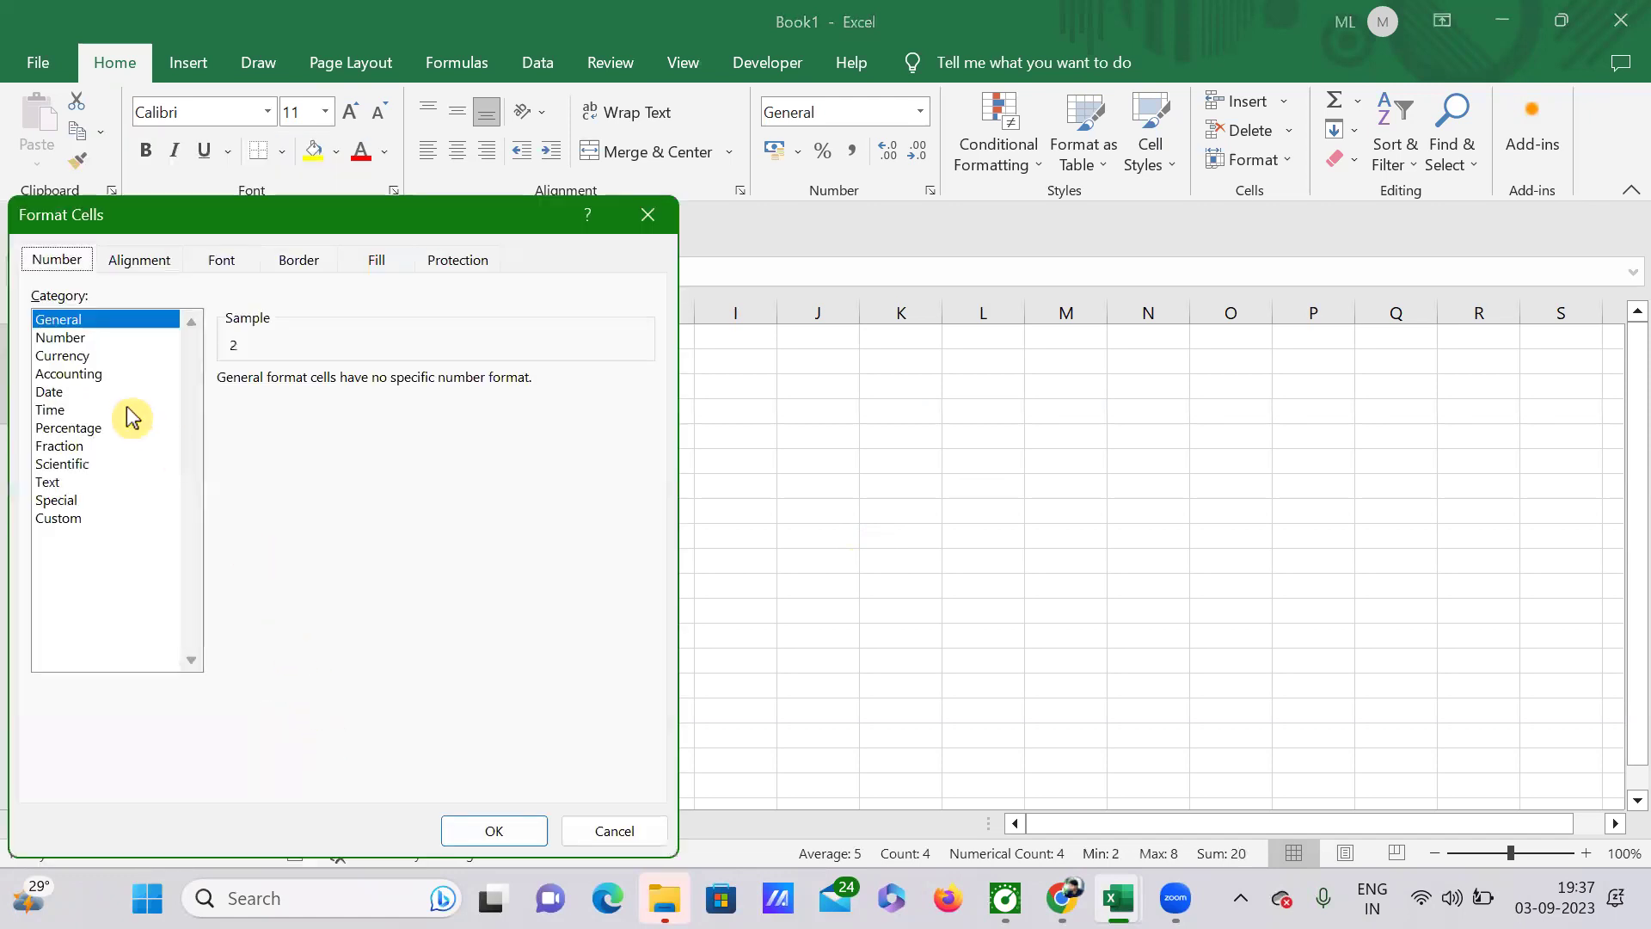
{"action": "left_click", "coordinate": [50, 484]}
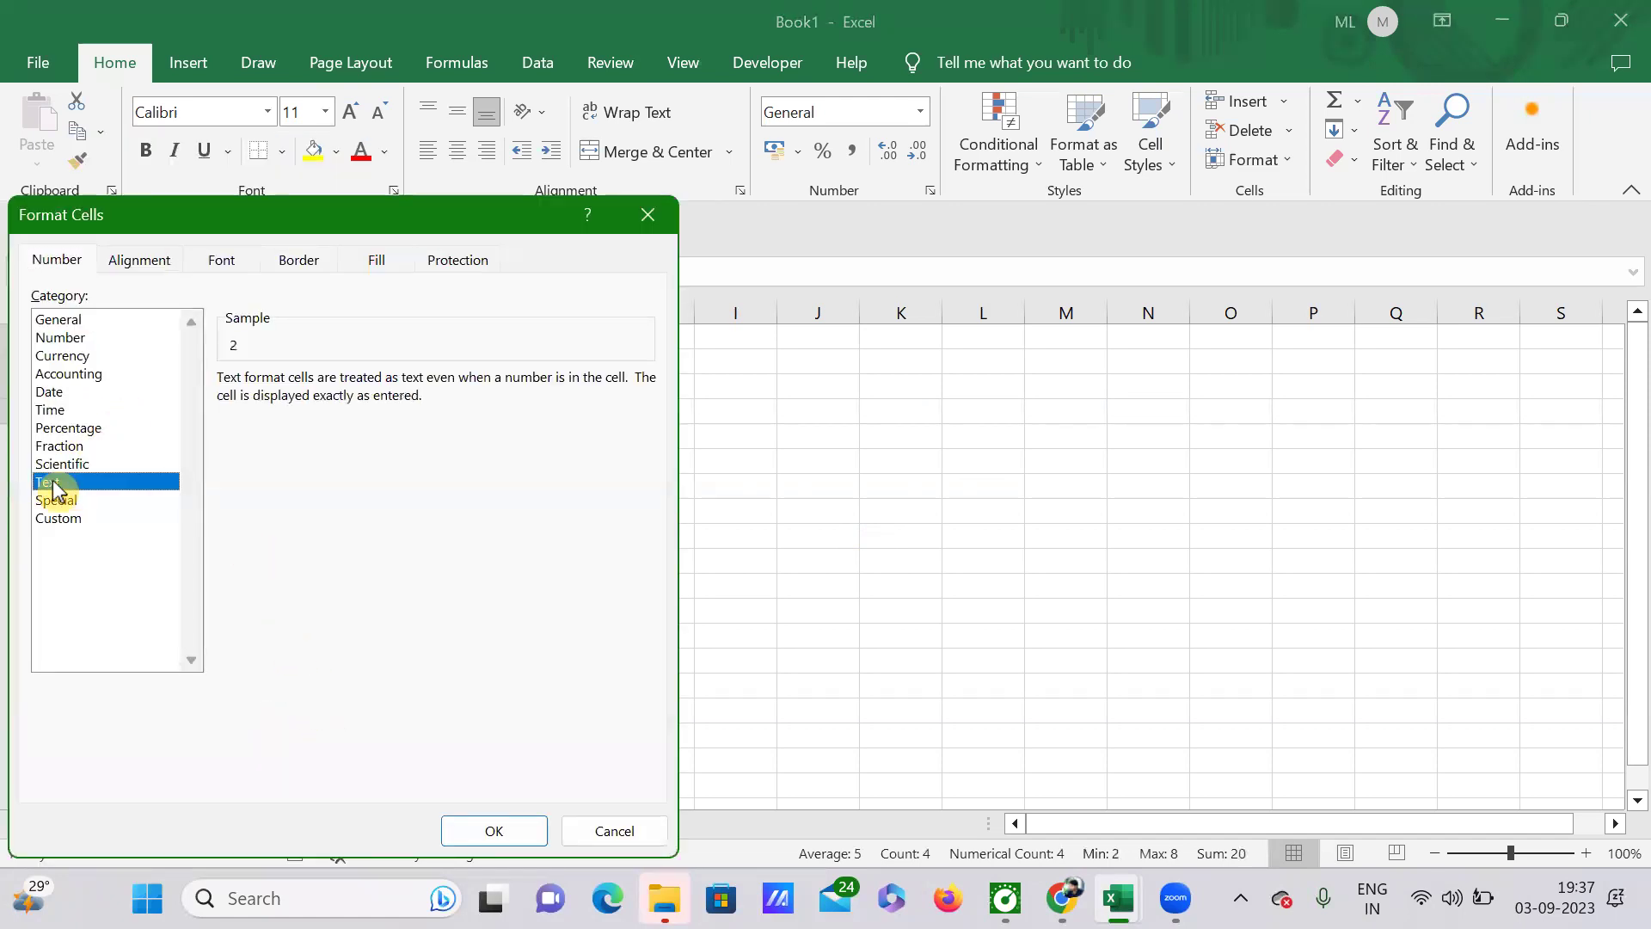
{"action": "left_click", "coordinate": [494, 831]}
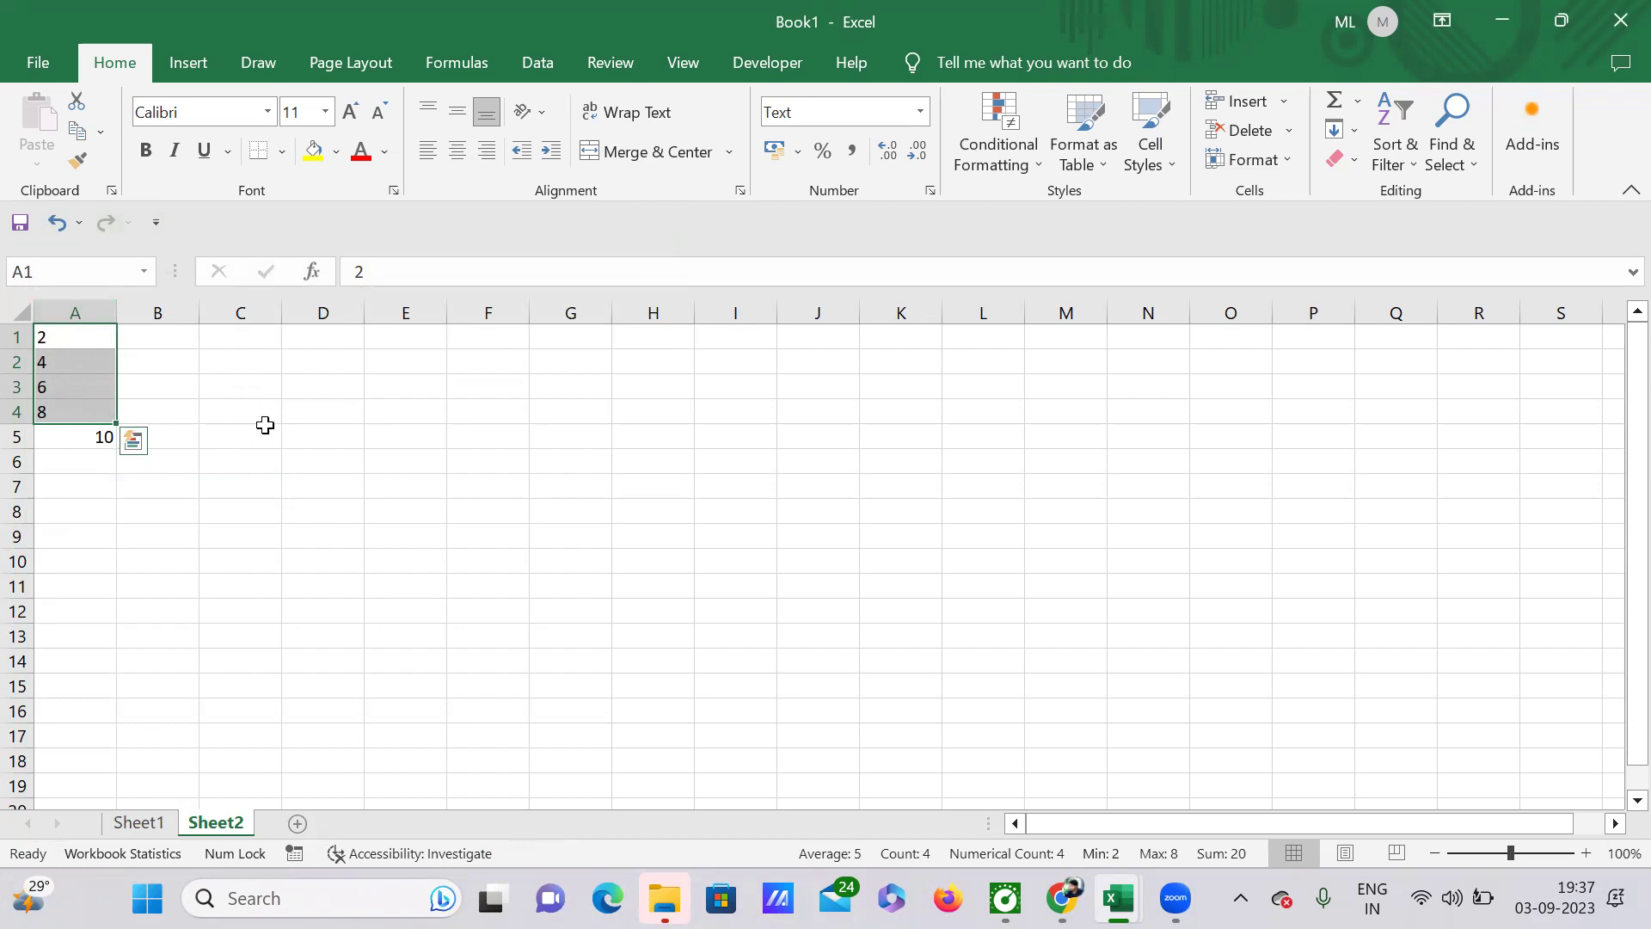
{"action": "left_click", "coordinate": [347, 389]}
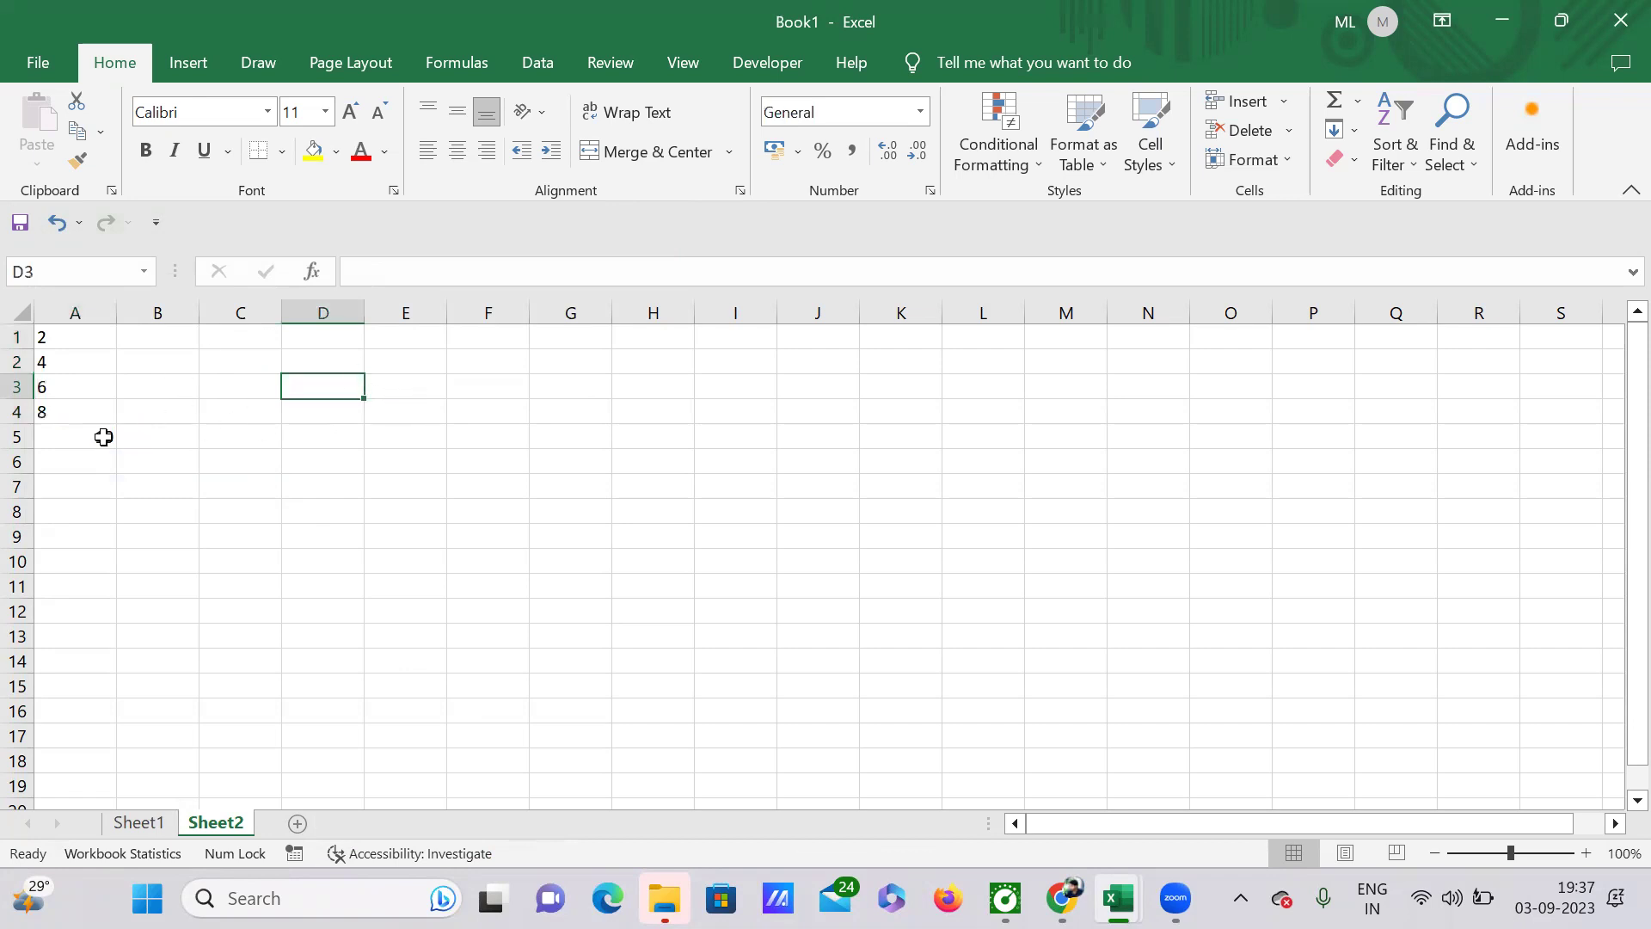
{"action": "left_click", "coordinate": [341, 443]}
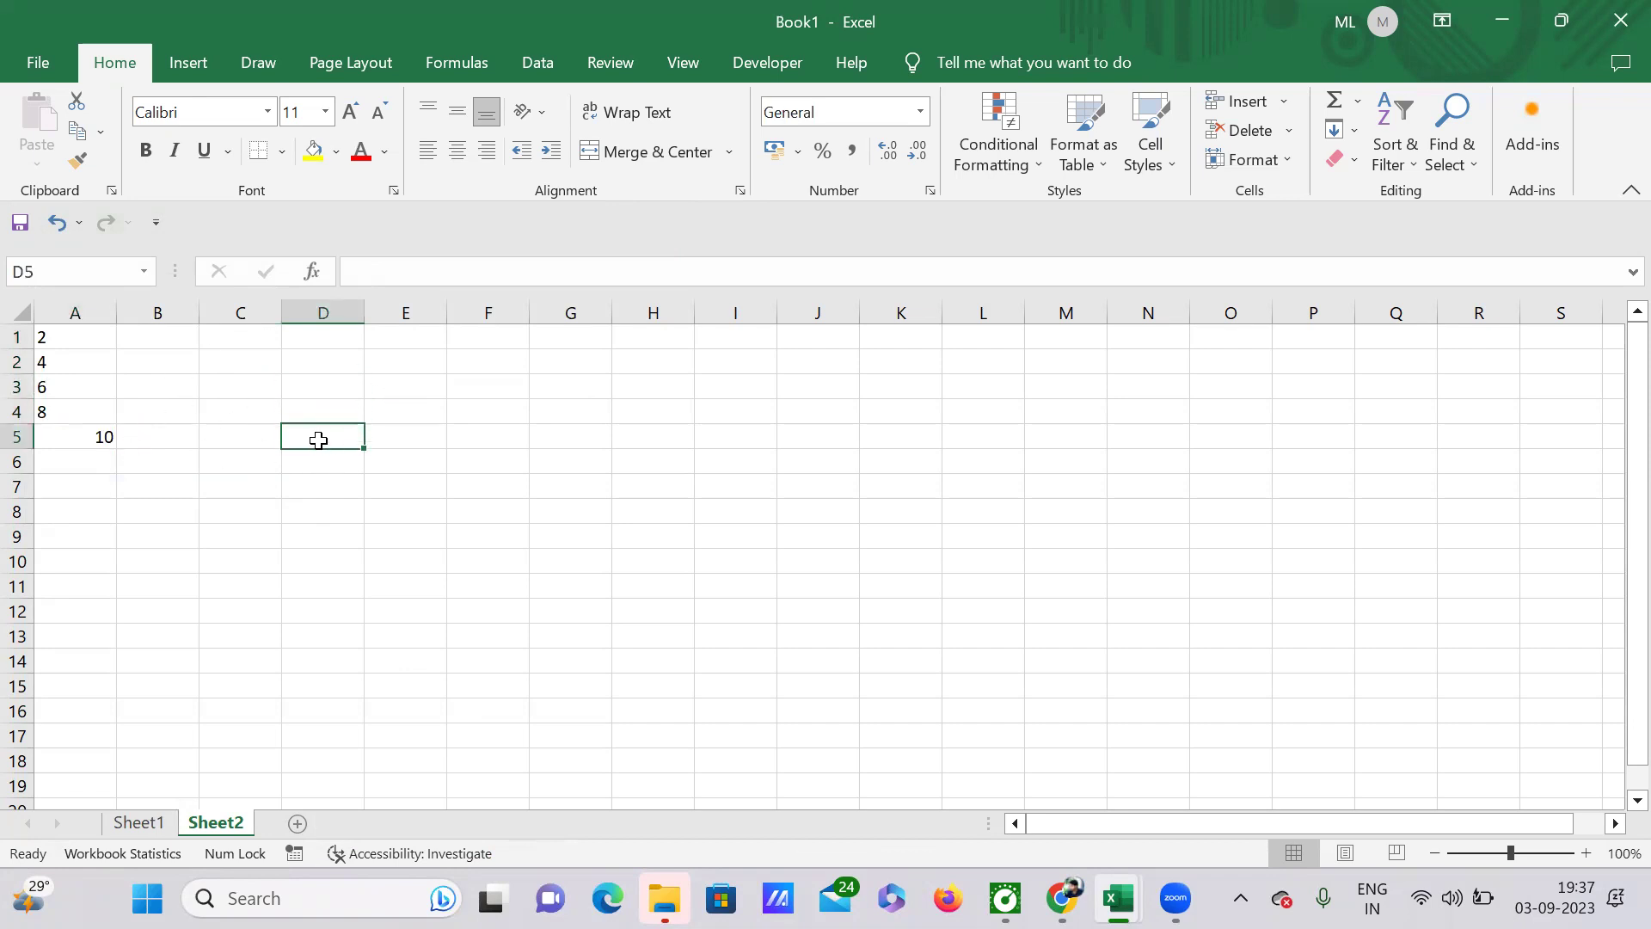
- Convert the 10 in cell A5 to text by adding a leading apostrophe
{"action": "left_click", "coordinate": [98, 440]}
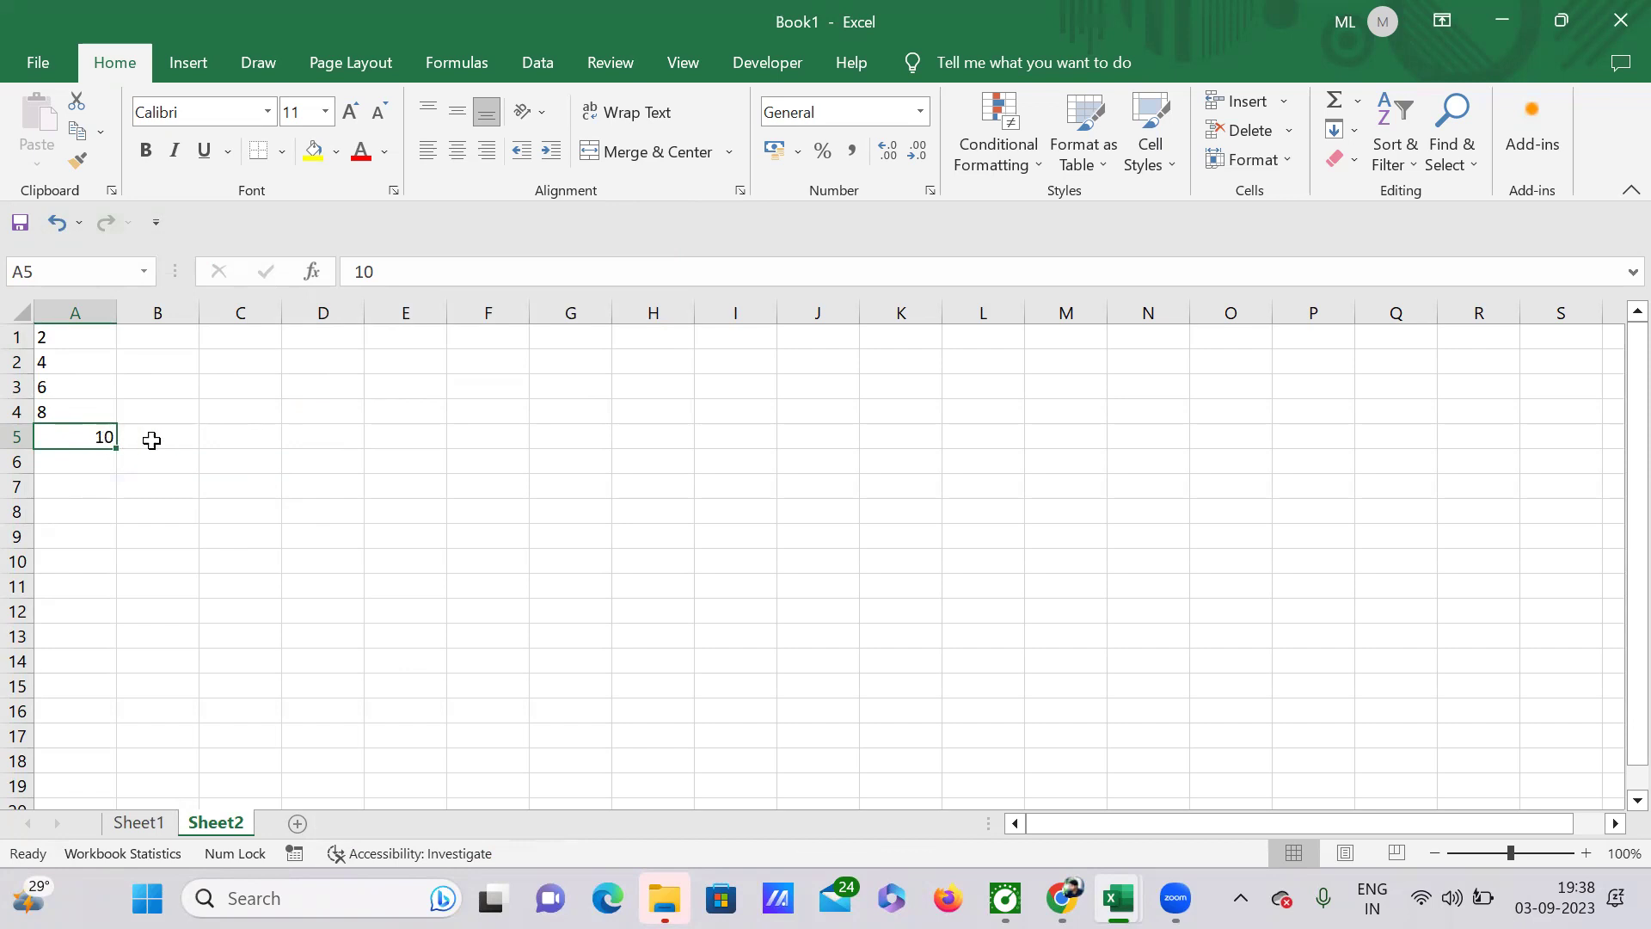
{"action": "double_click", "coordinate": [91, 437]}
{"action": "type", "text": "'"}
{"action": "key", "text": "Return"}
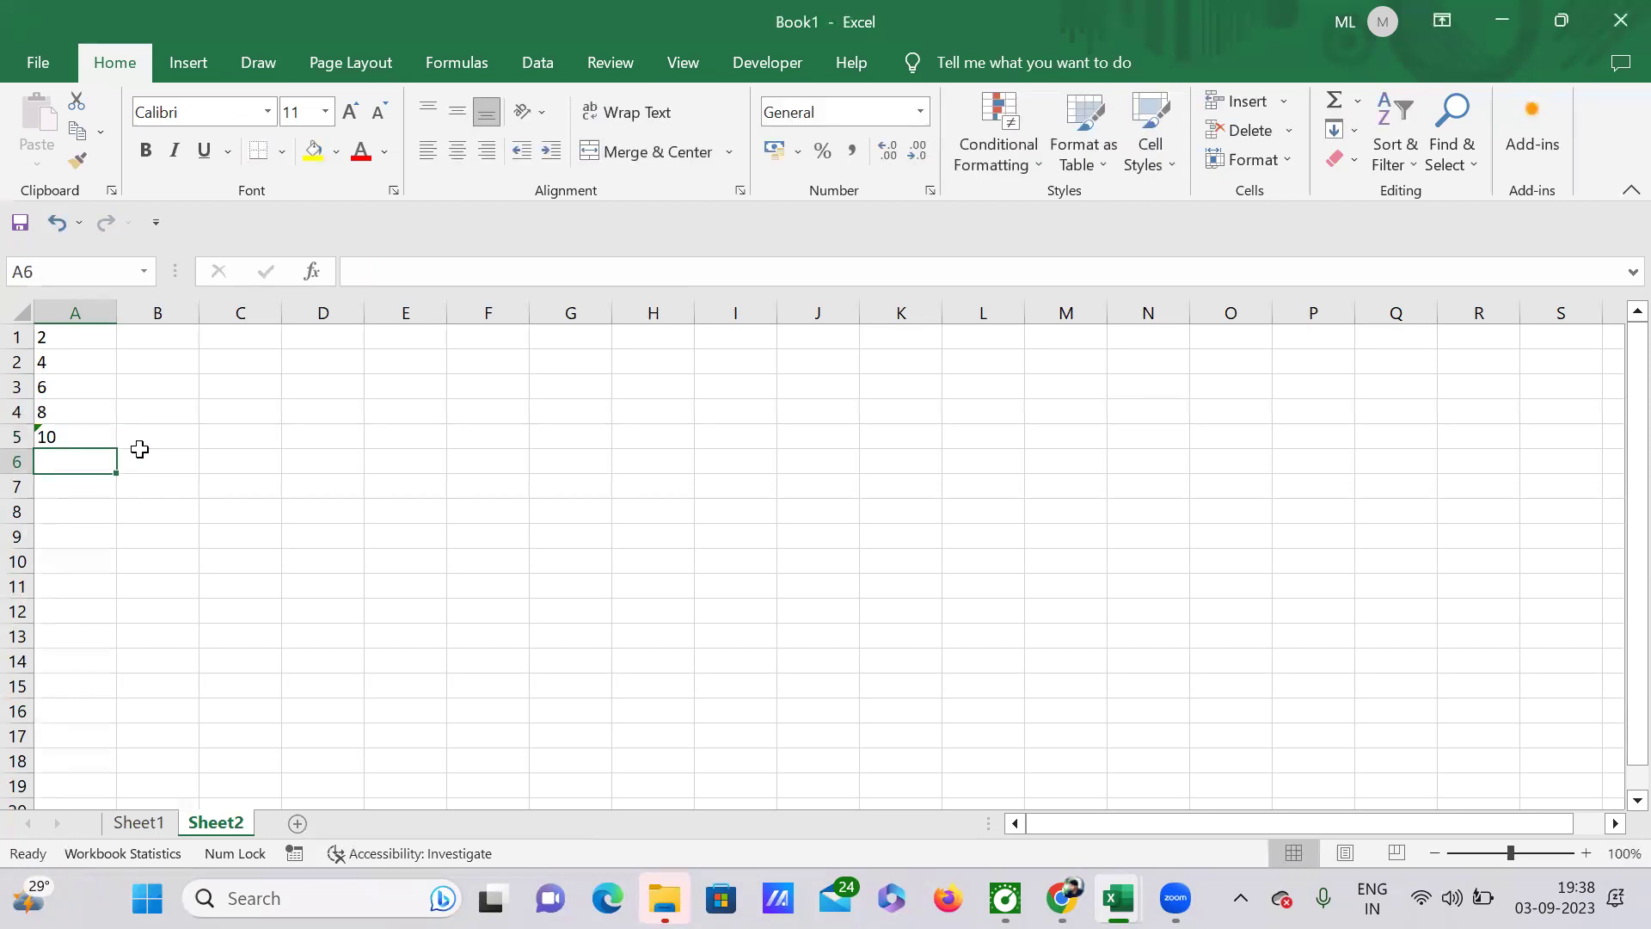
{"action": "left_click", "coordinate": [79, 436]}
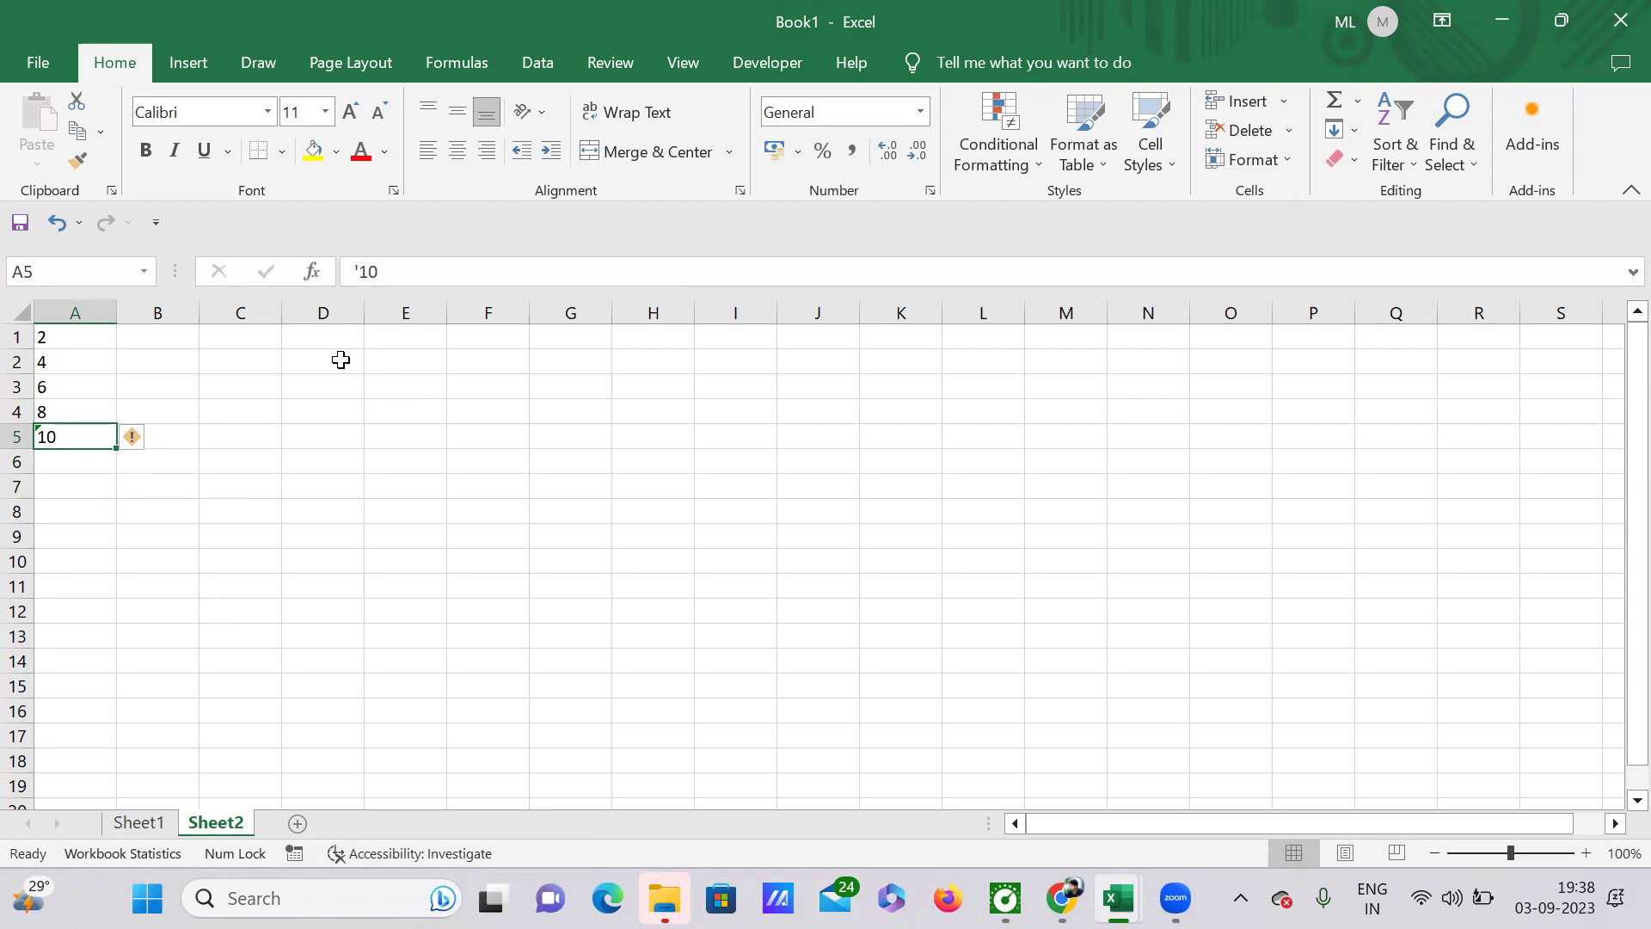
{"action": "left_click", "coordinate": [323, 437]}
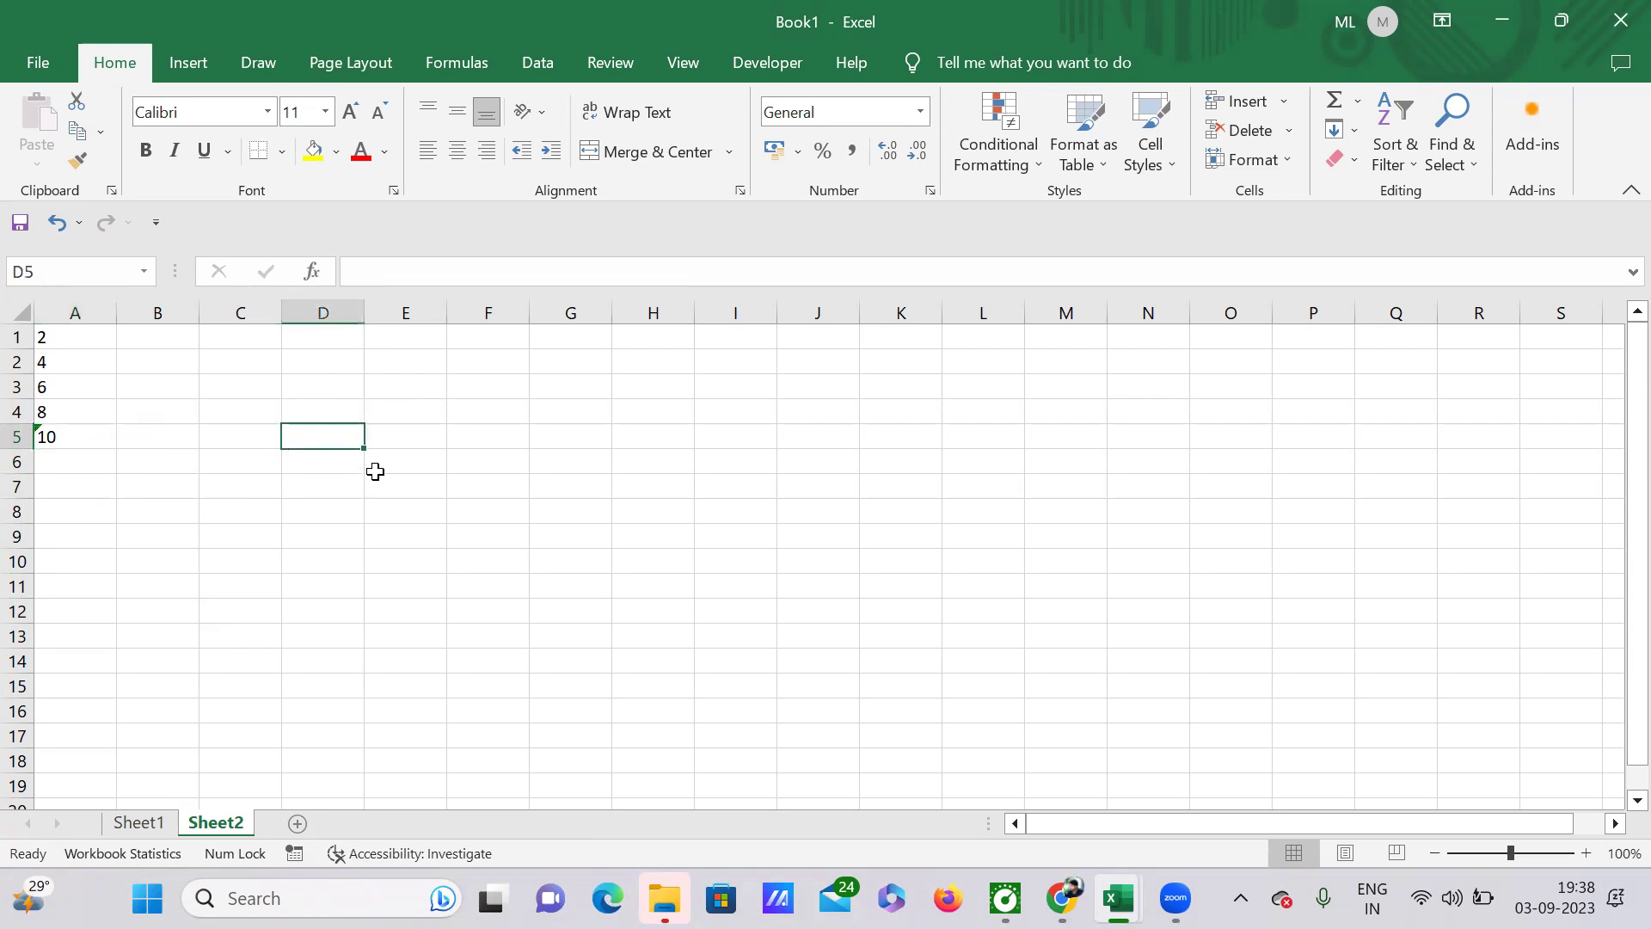
- Convert the text in A1:A5 back to numbers by copying blank cell D1 and pasting it with the Paste Special Add operation
{"action": "left_click", "coordinate": [311, 365]}
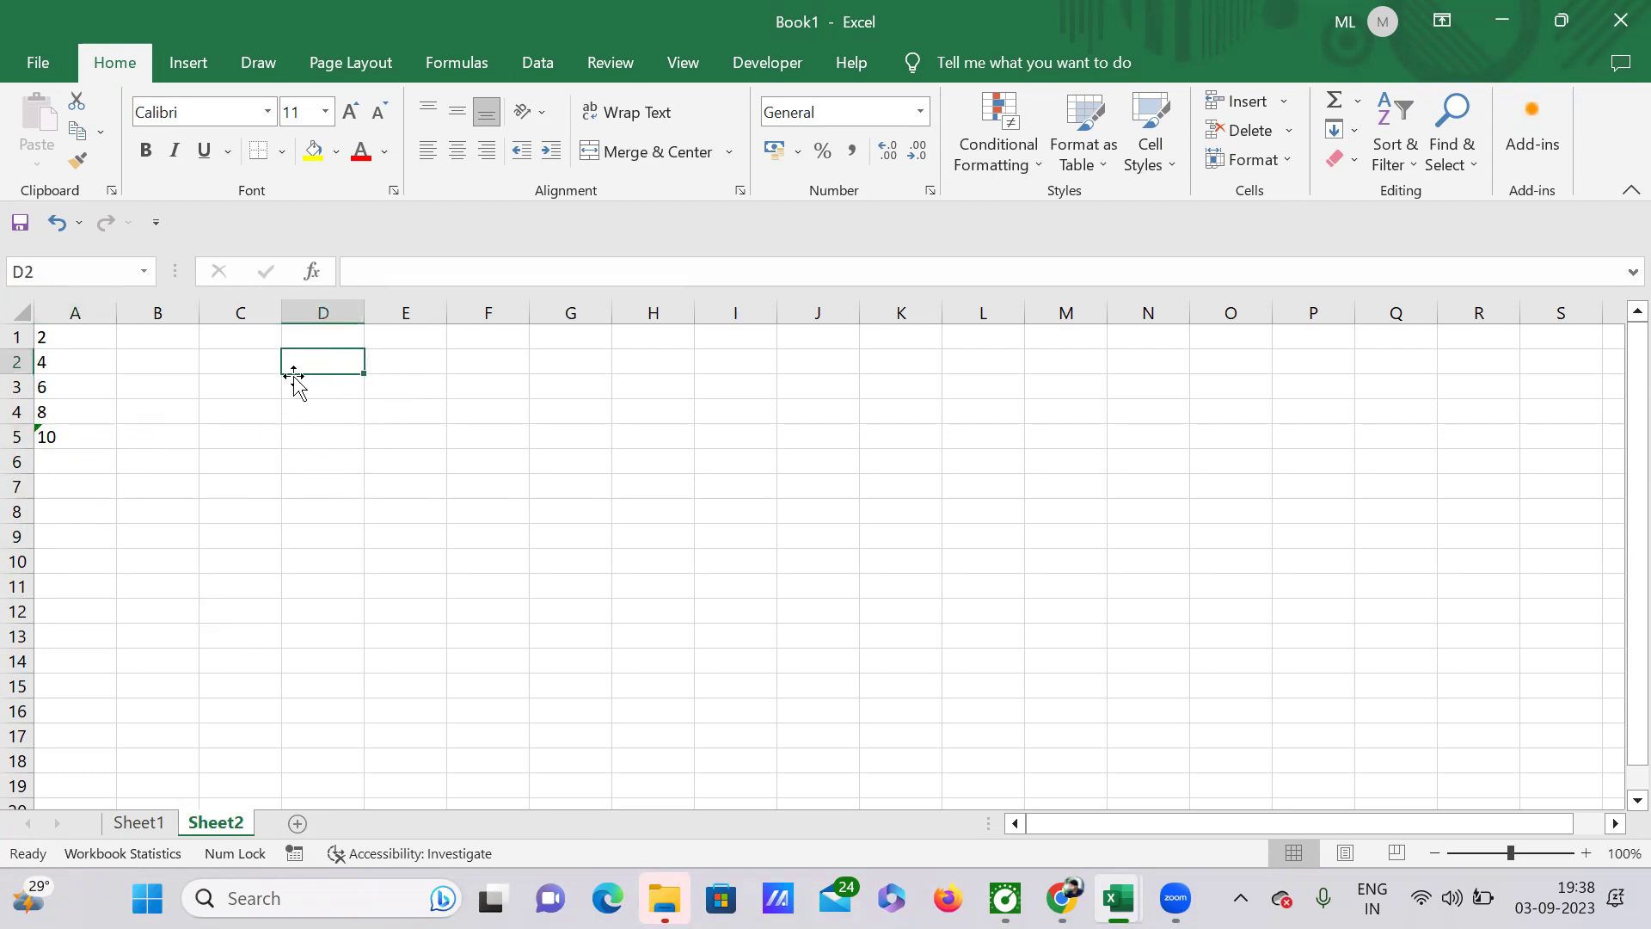
{"action": "left_click", "coordinate": [310, 334]}
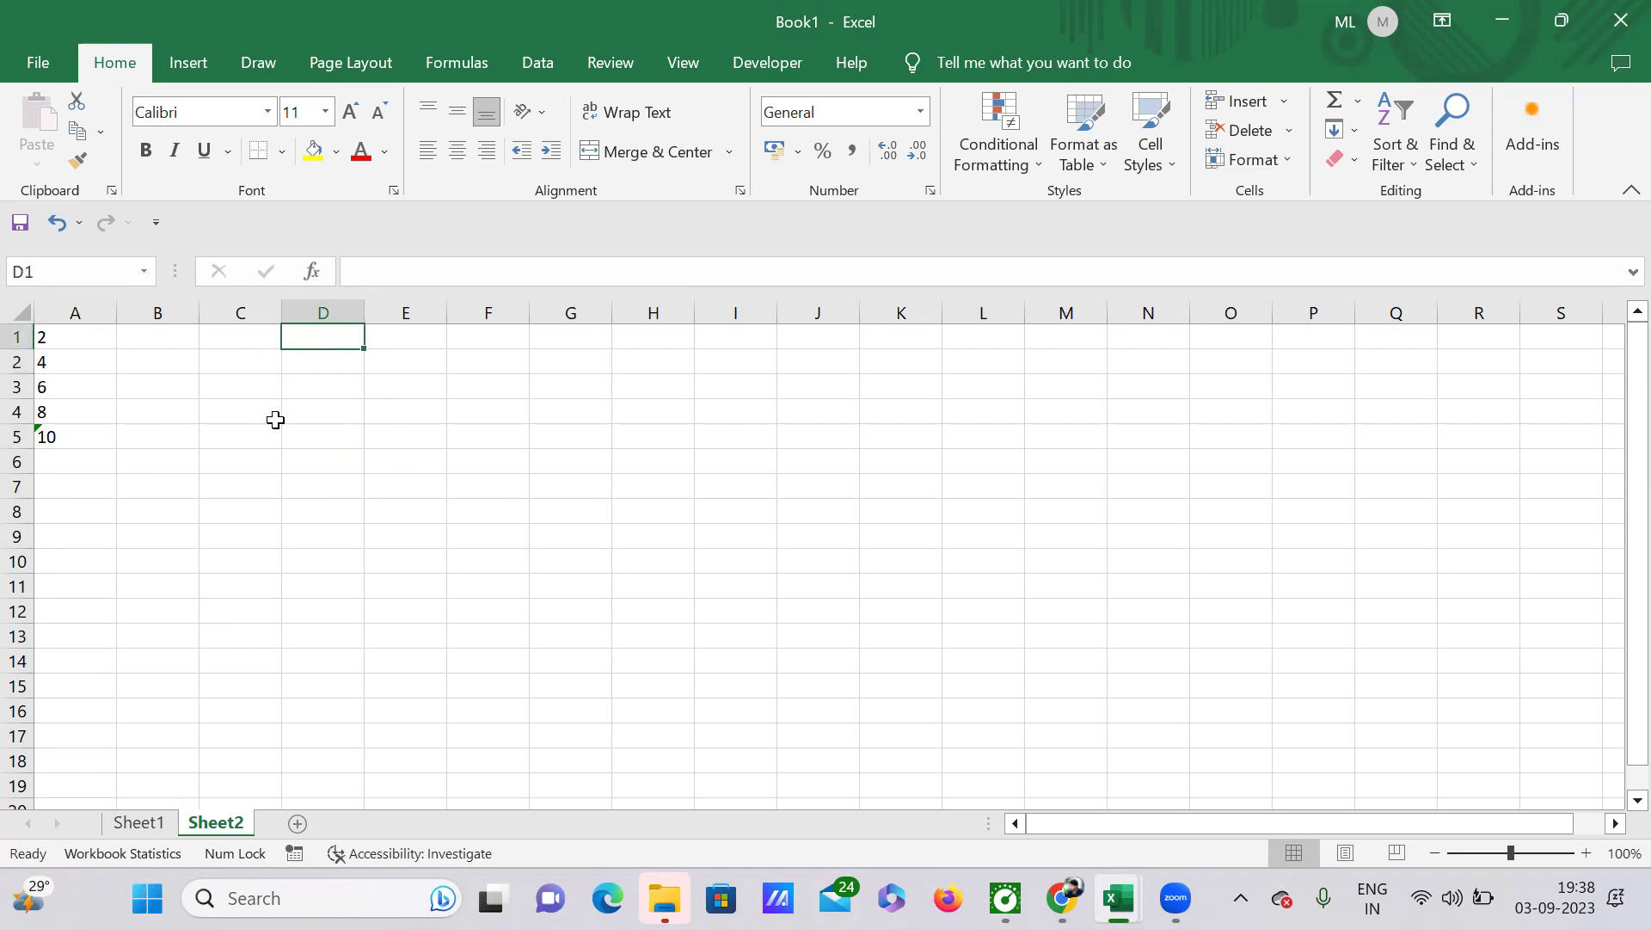
{"action": "key", "text": "ctrl+c"}
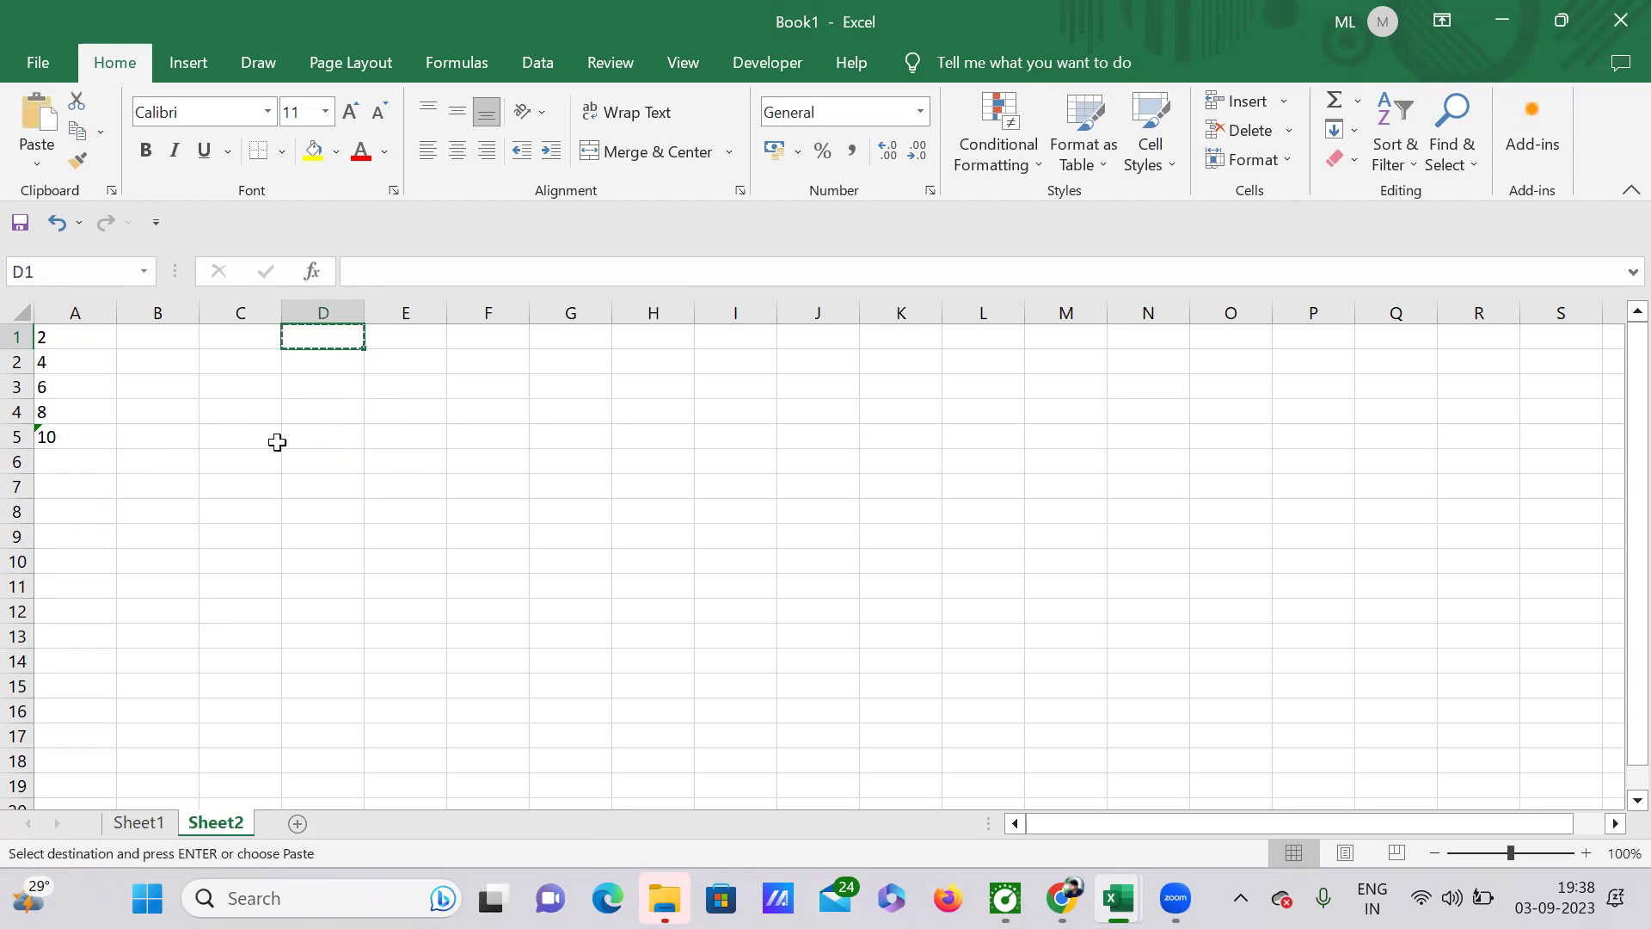
{"action": "left_click_drag", "start_coordinate": [67, 342], "coordinate": [59, 424]}
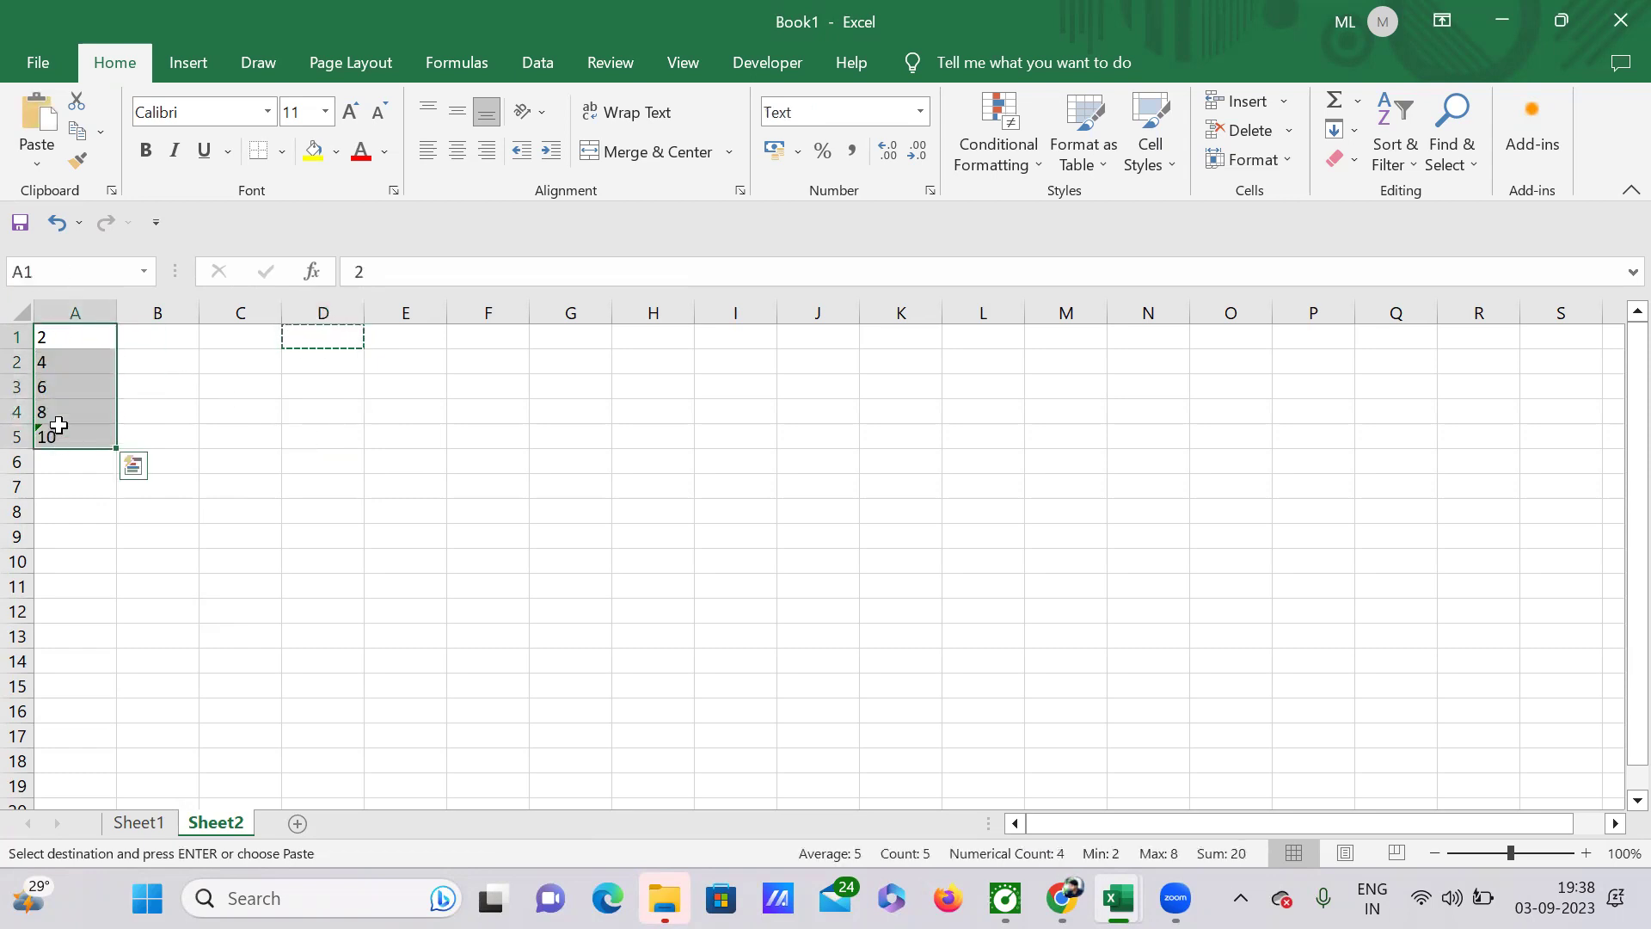
{"action": "right_click", "coordinate": [65, 366]}
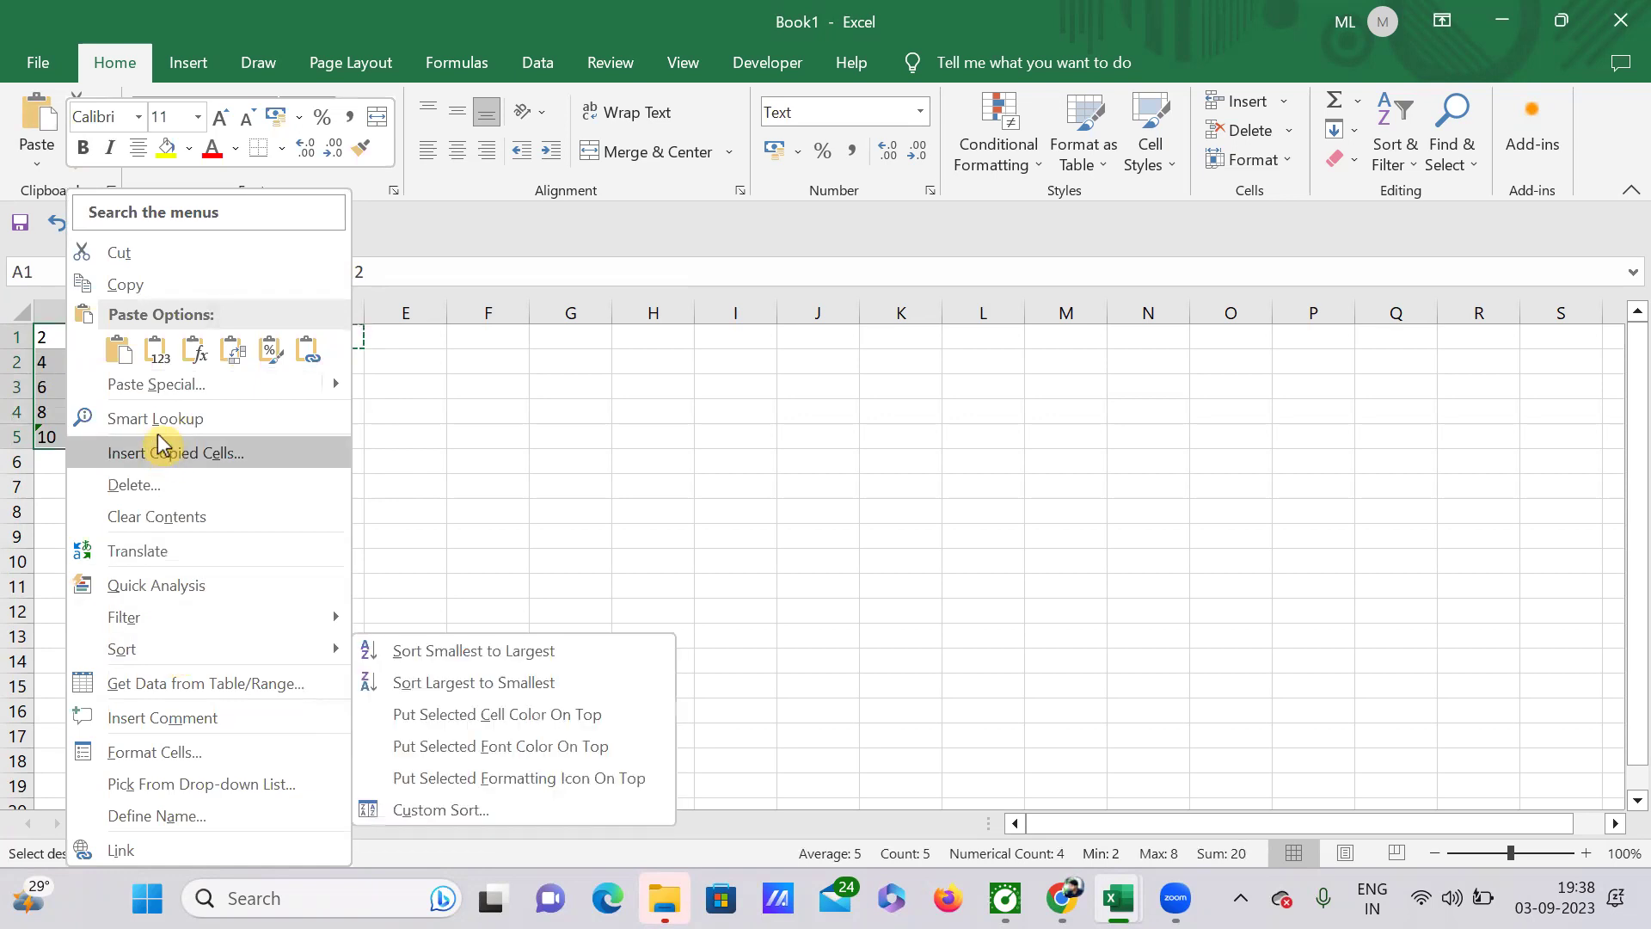
{"action": "left_click", "coordinate": [155, 384]}
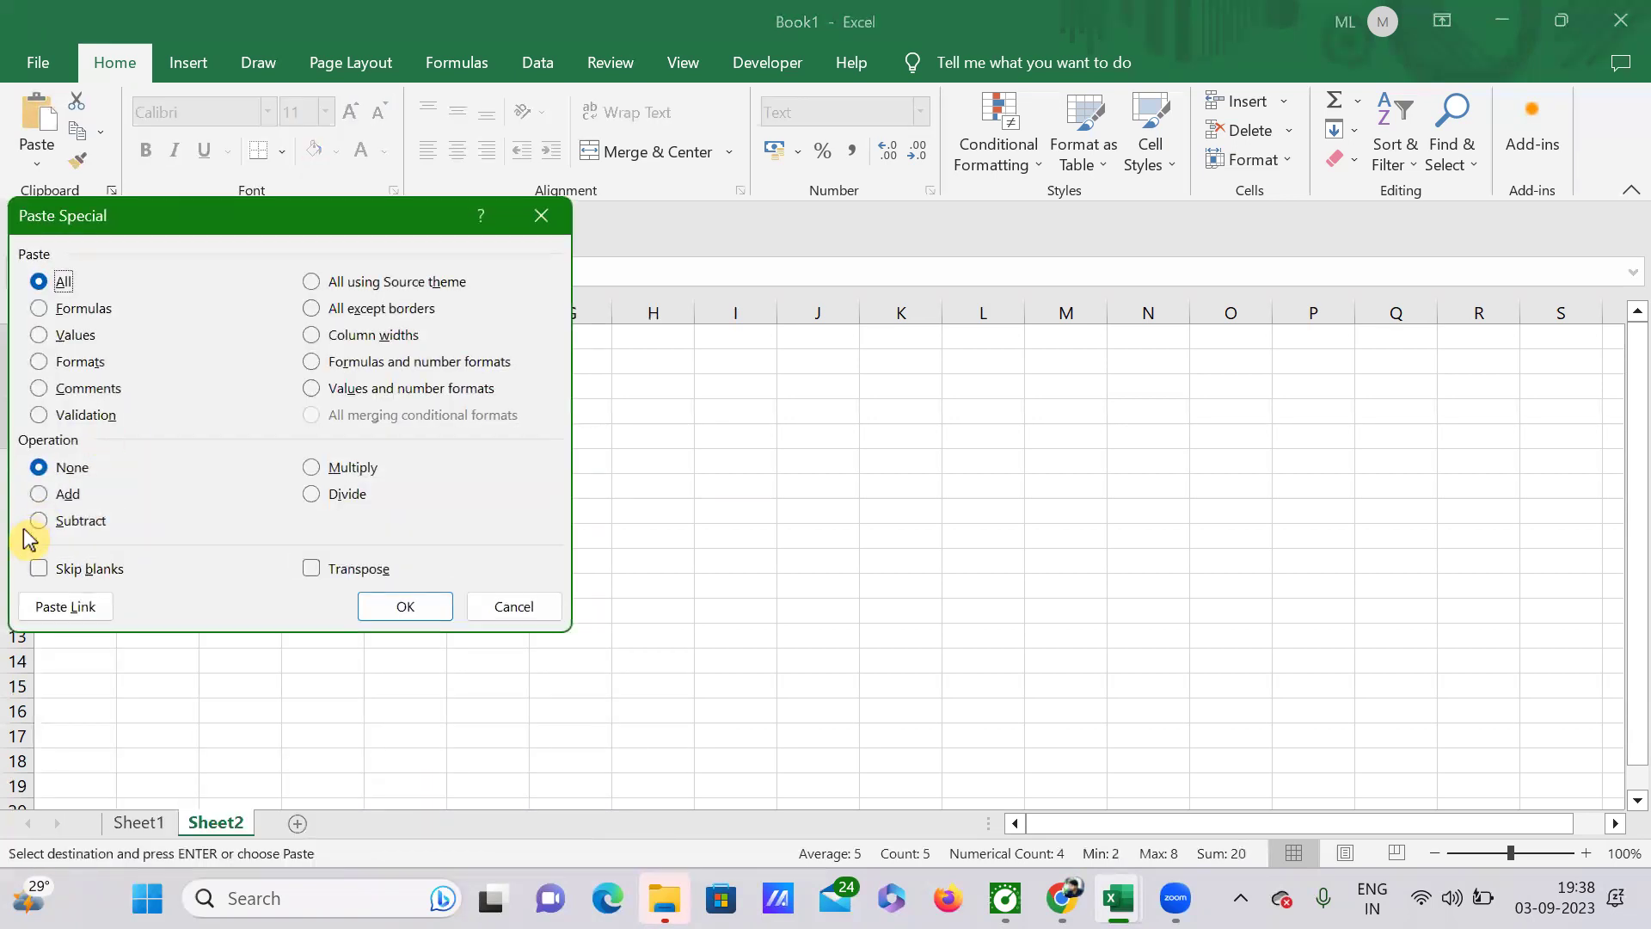
{"action": "left_click", "coordinate": [38, 494]}
{"action": "left_click", "coordinate": [404, 607]}
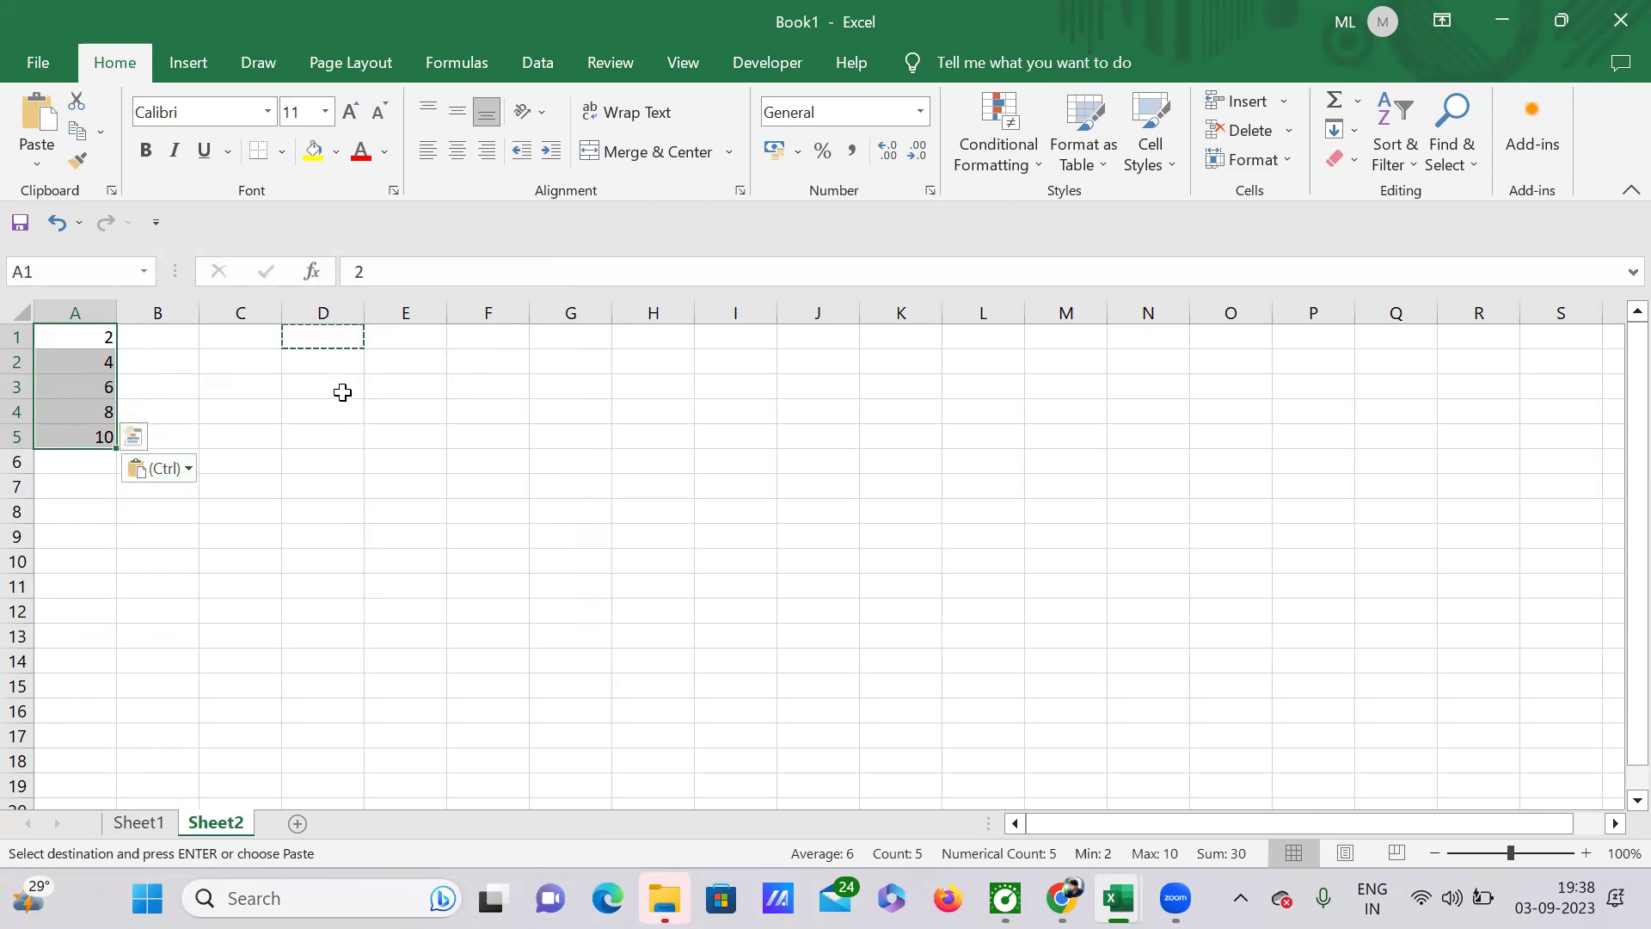
{"action": "double_click", "coordinate": [514, 413]}
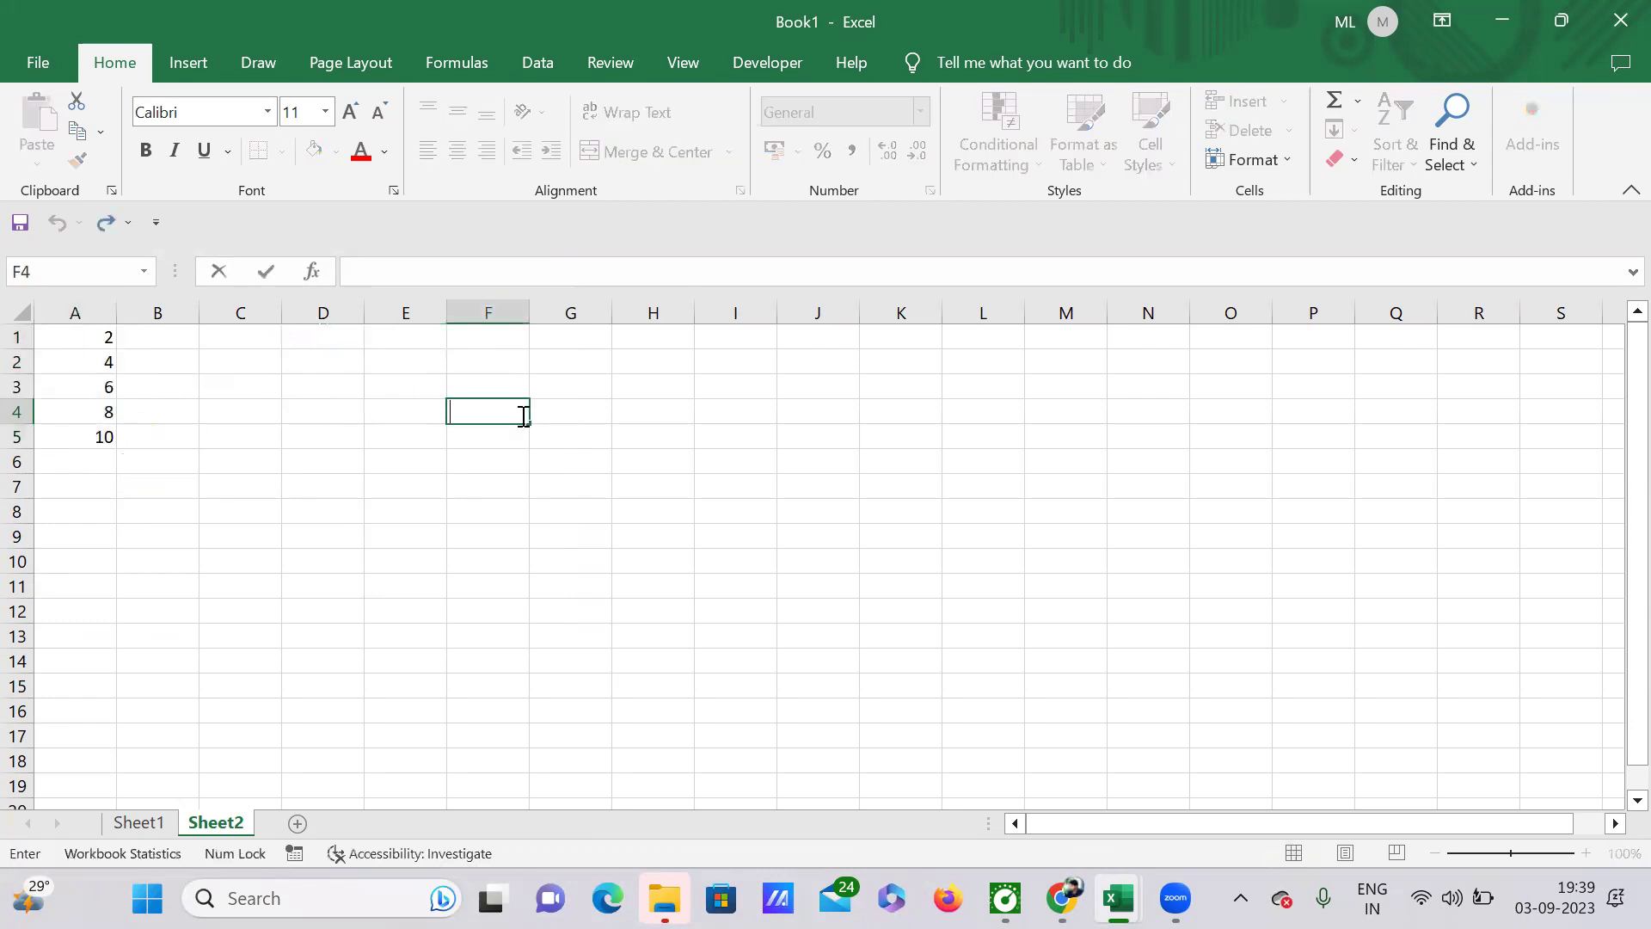
{"action": "key", "text": "Return"}
{"action": "key", "text": "Down"}
{"action": "key", "text": "Down"}
{"action": "key", "text": "Down"}
{"action": "key", "text": "Up"}
{"action": "left_click", "coordinate": [472, 413]}
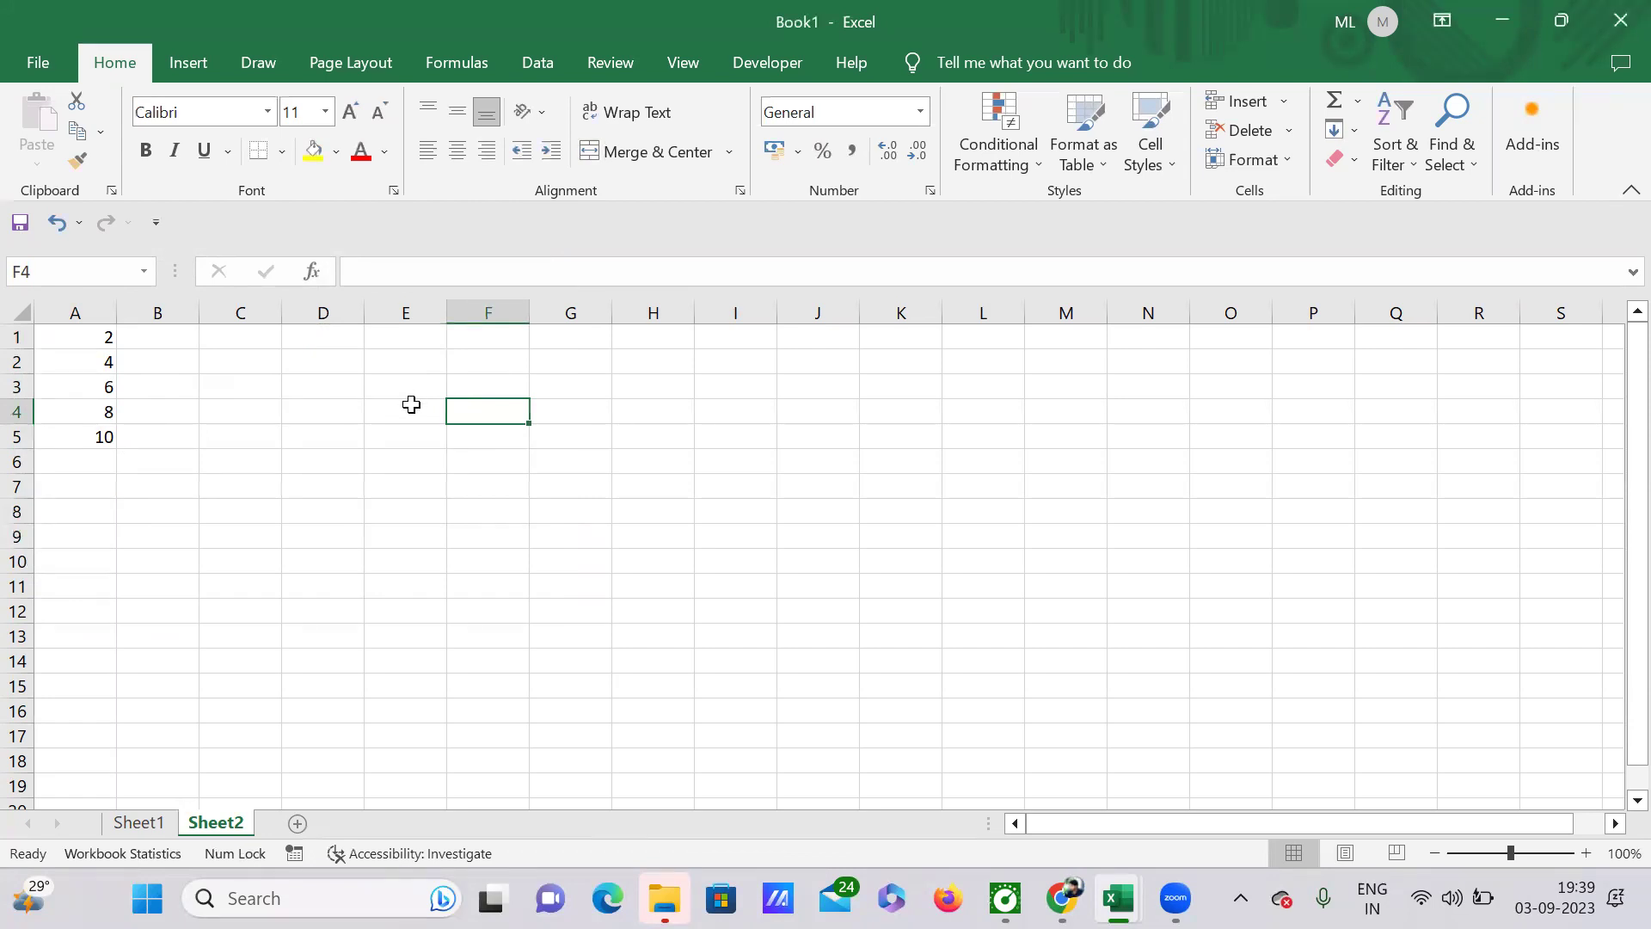
- Apply the Text number format to cells A1 to A5
{"action": "left_click_drag", "start_coordinate": [99, 342], "coordinate": [101, 440]}
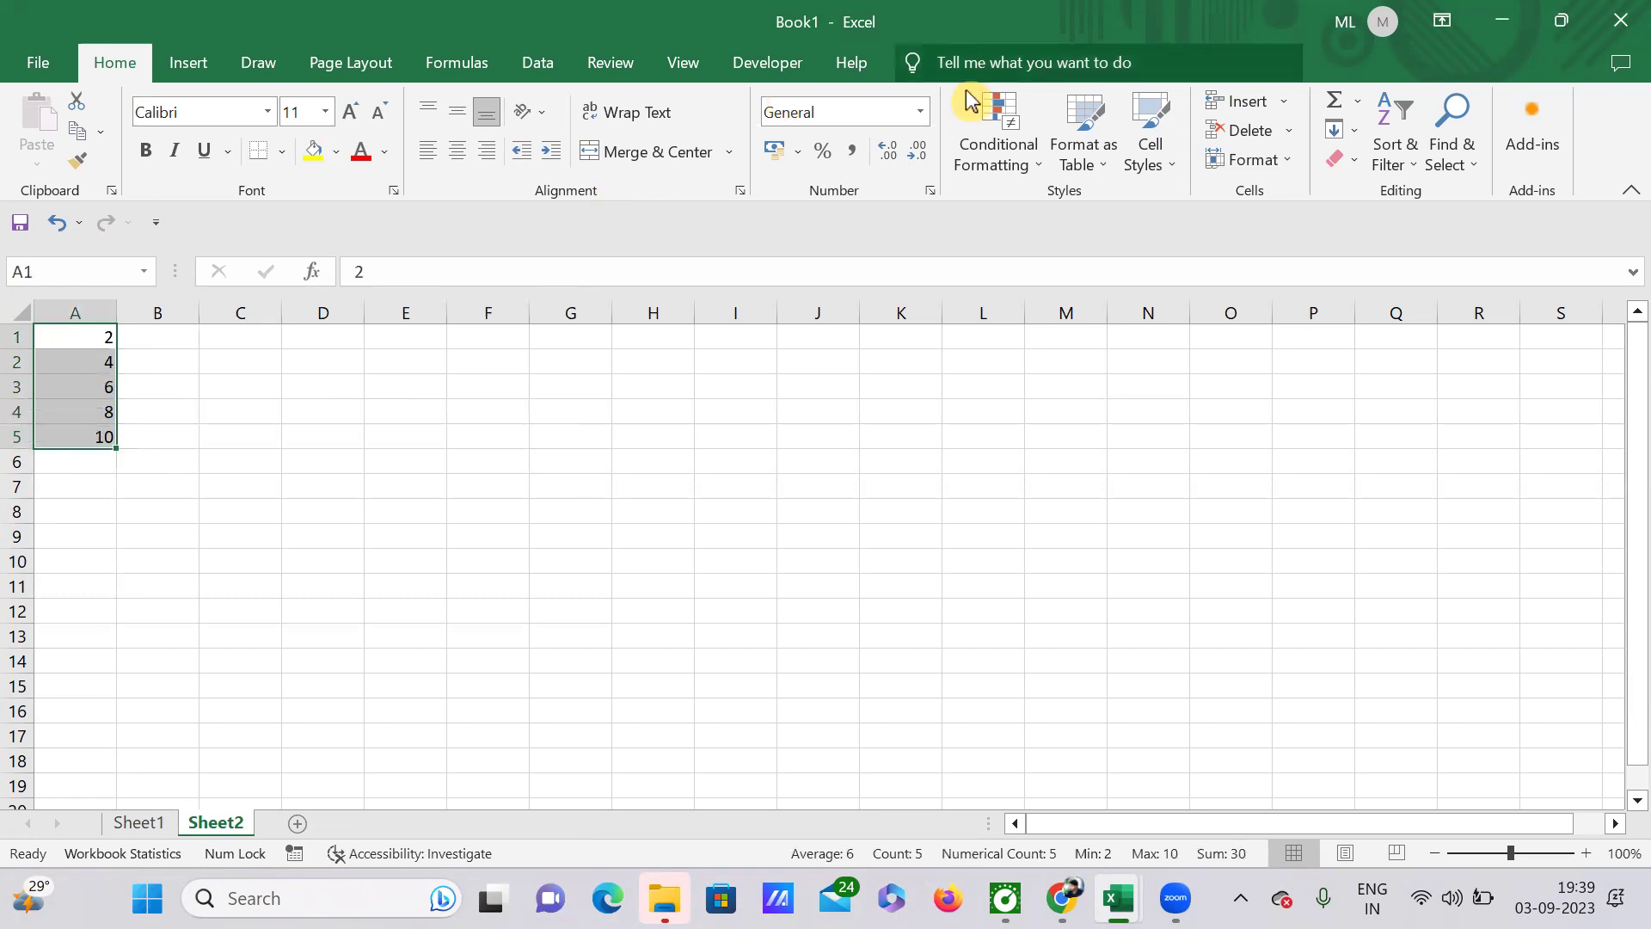
{"action": "left_click", "coordinate": [924, 111]}
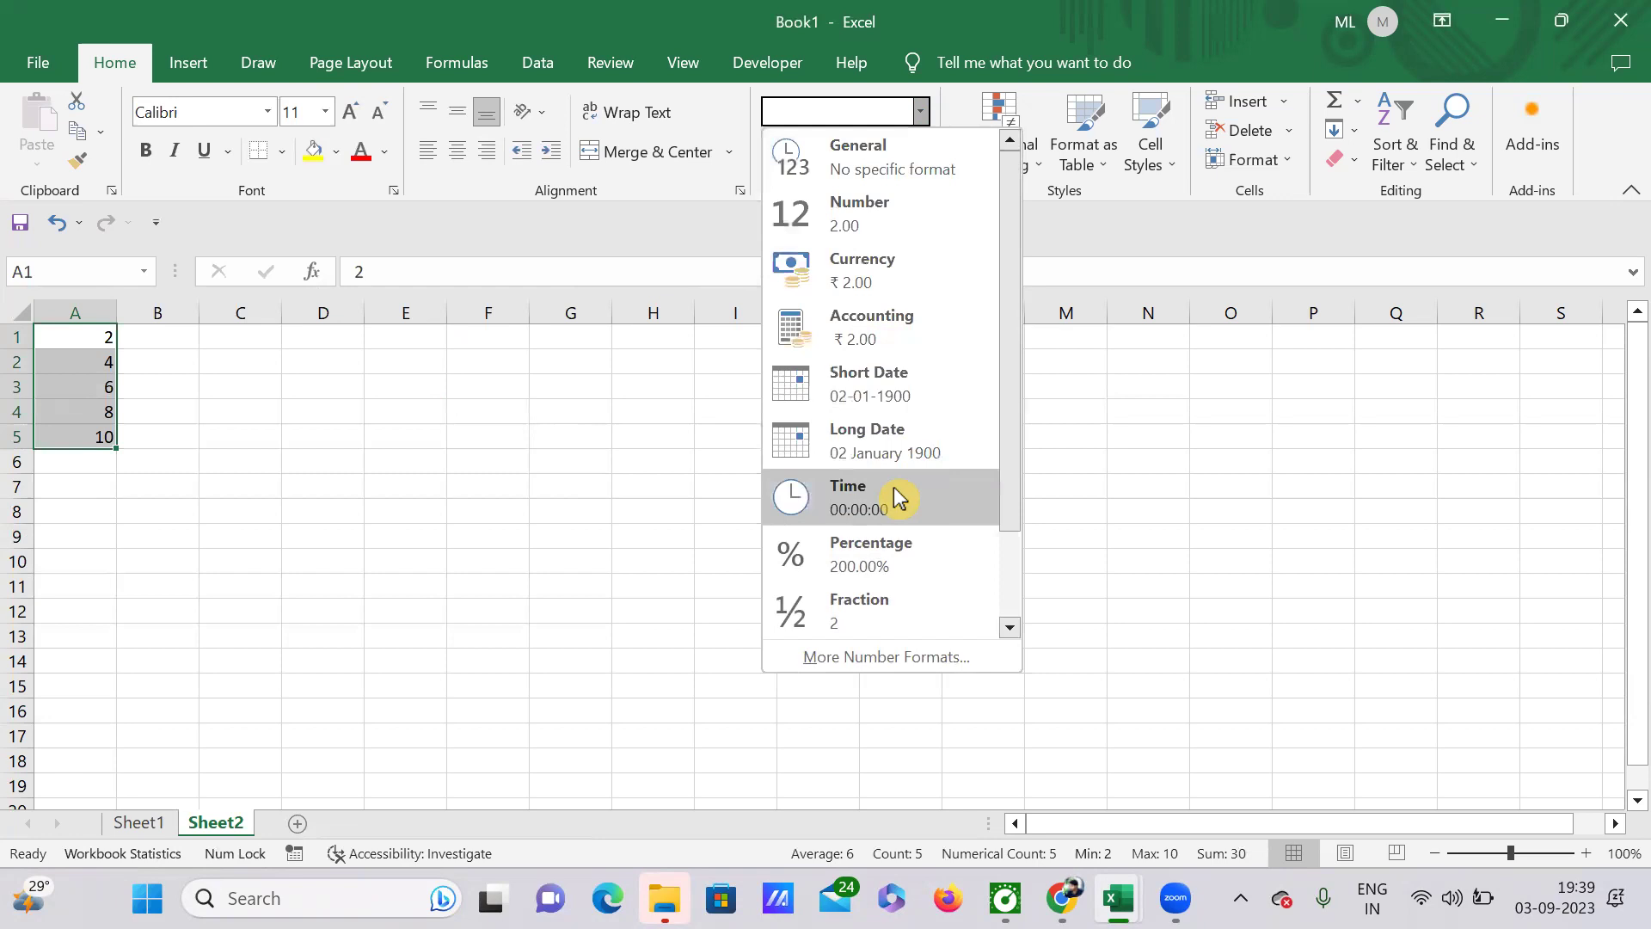
{"action": "scroll", "coordinate": [894, 494], "scroll_direction": "down", "scroll_amount": 1}
{"action": "scroll", "coordinate": [890, 430], "scroll_direction": "up", "scroll_amount": 1}
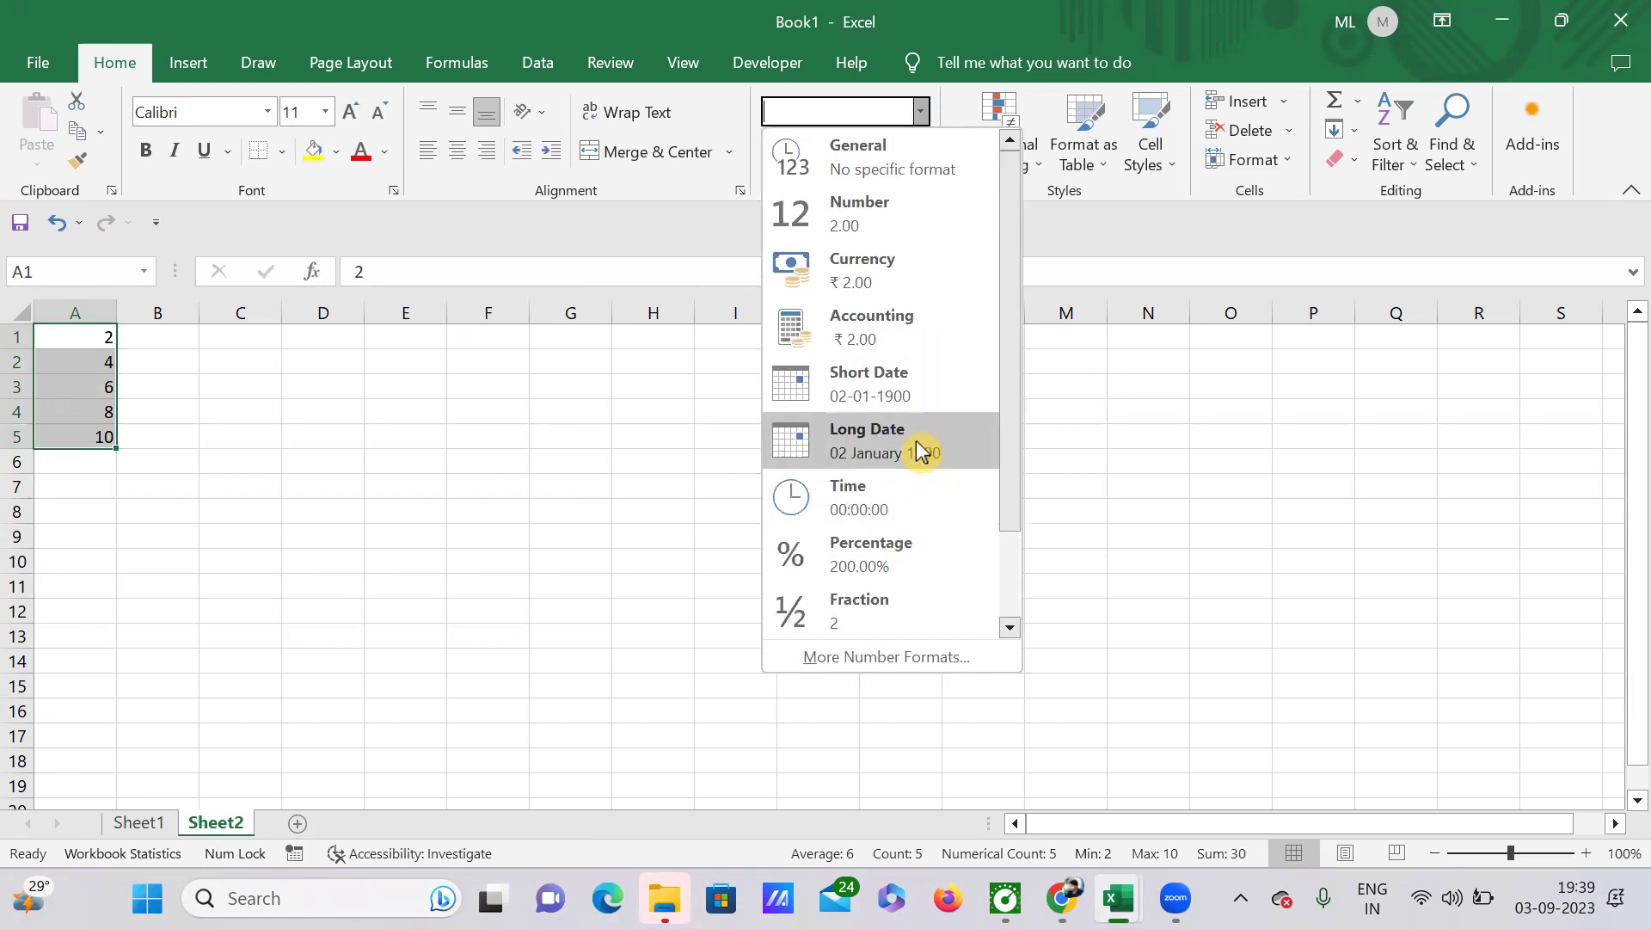
{"action": "scroll", "coordinate": [916, 440], "scroll_direction": "down", "scroll_amount": 1}
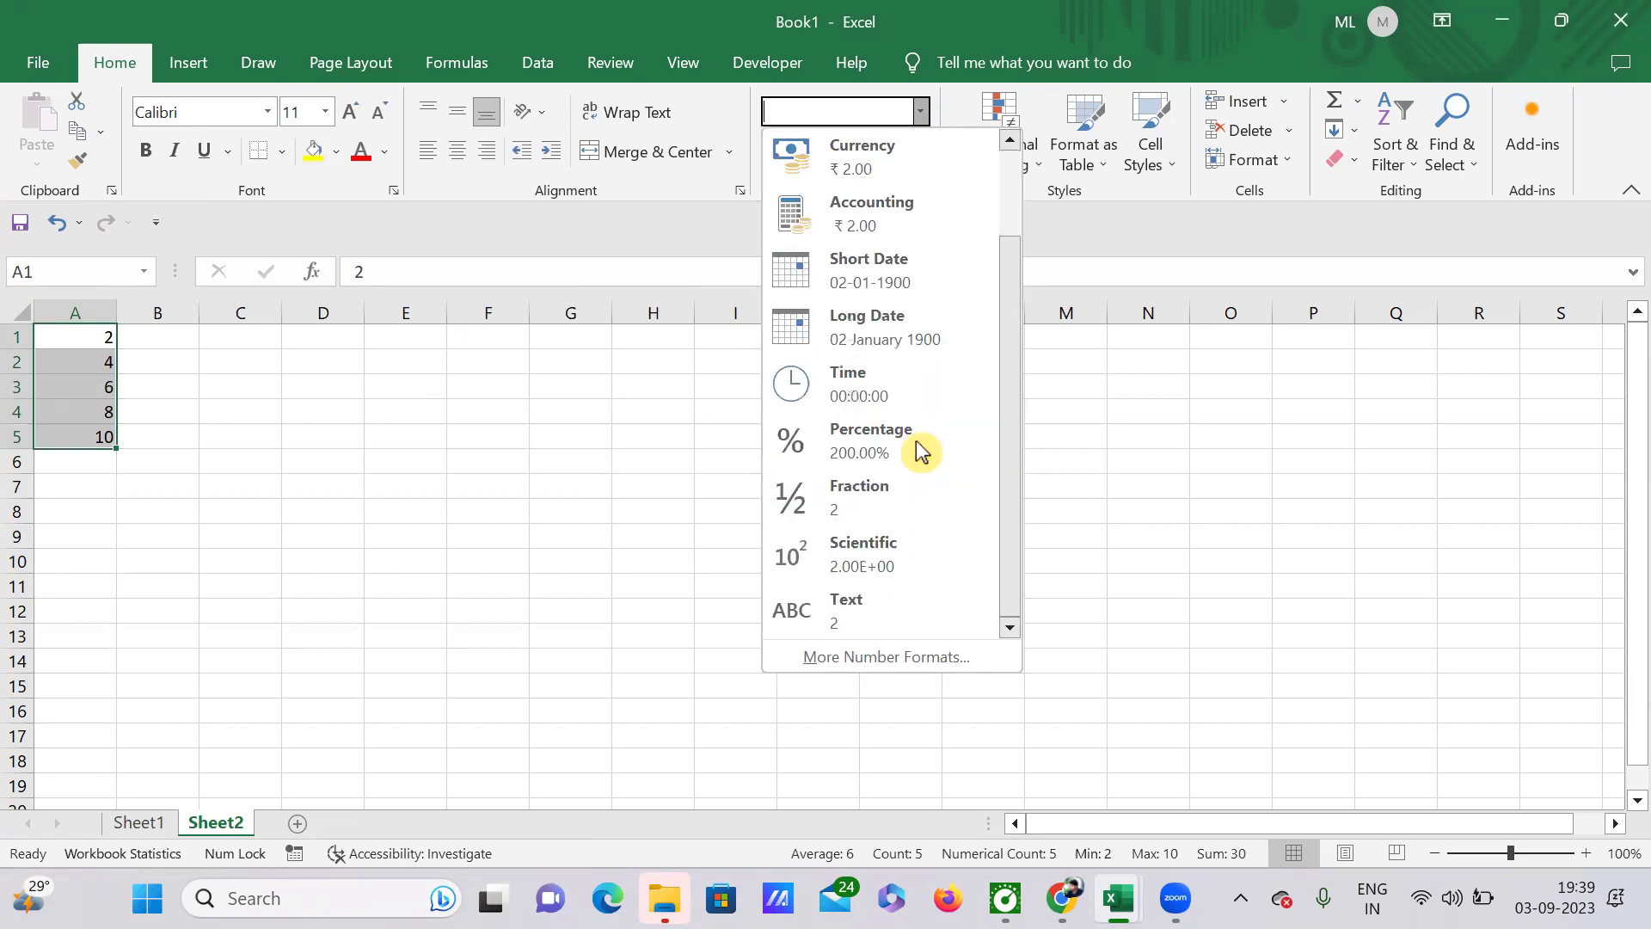
{"action": "left_click", "coordinate": [855, 620]}
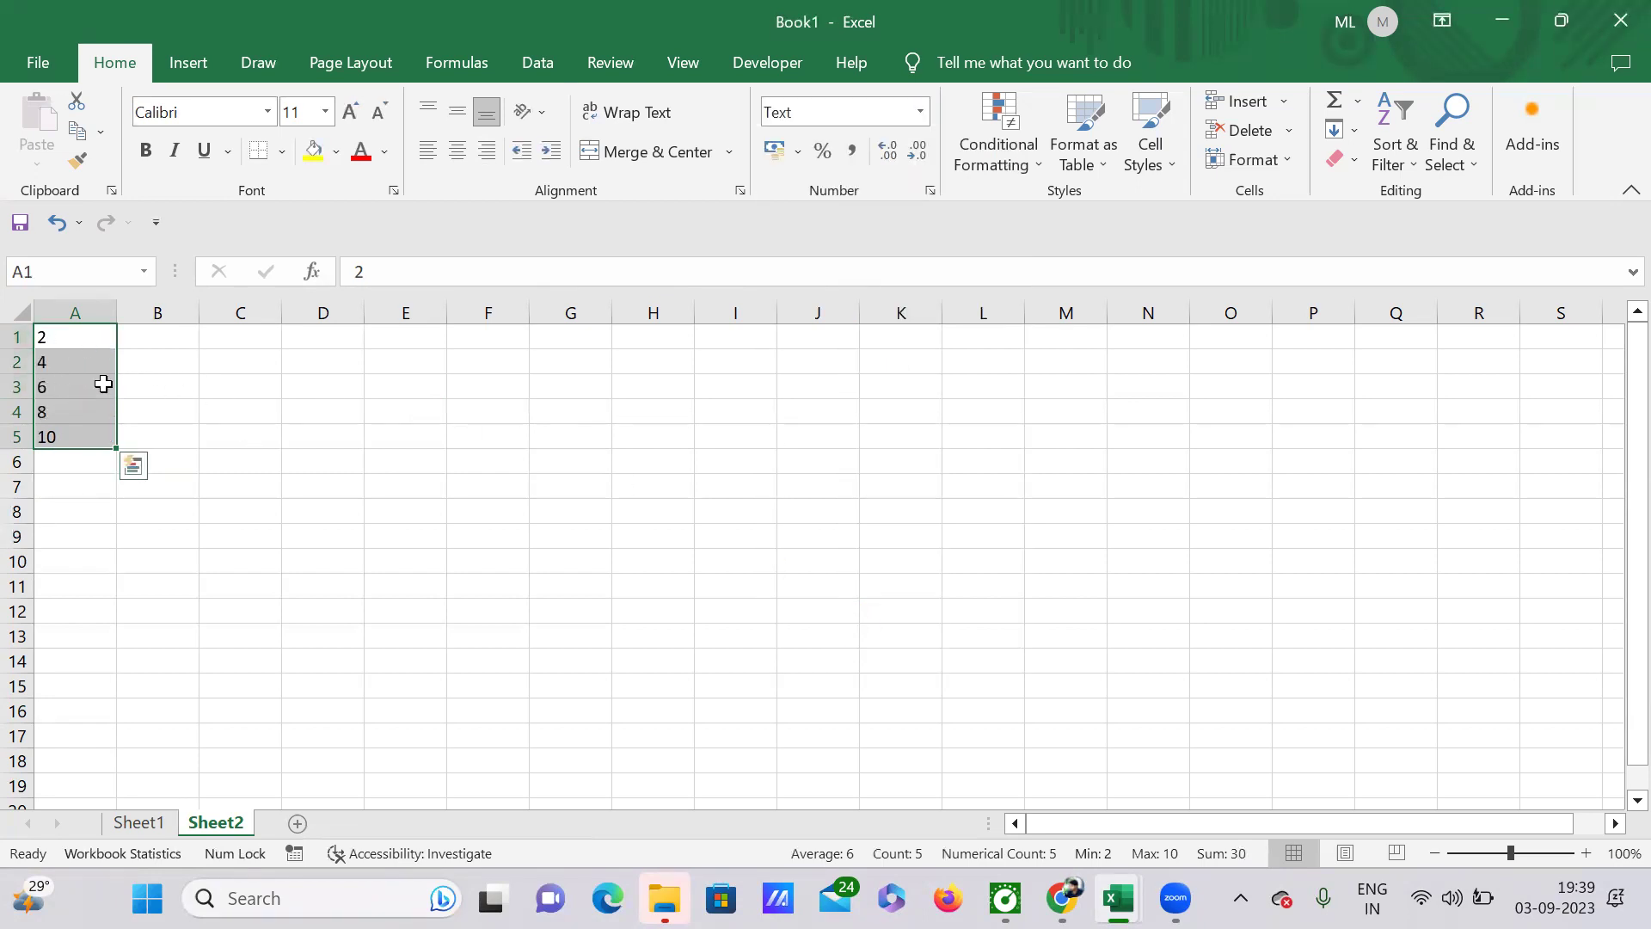
- Enter "score 99" in cell E2 and select that cell
{"action": "left_click", "coordinate": [424, 365]}
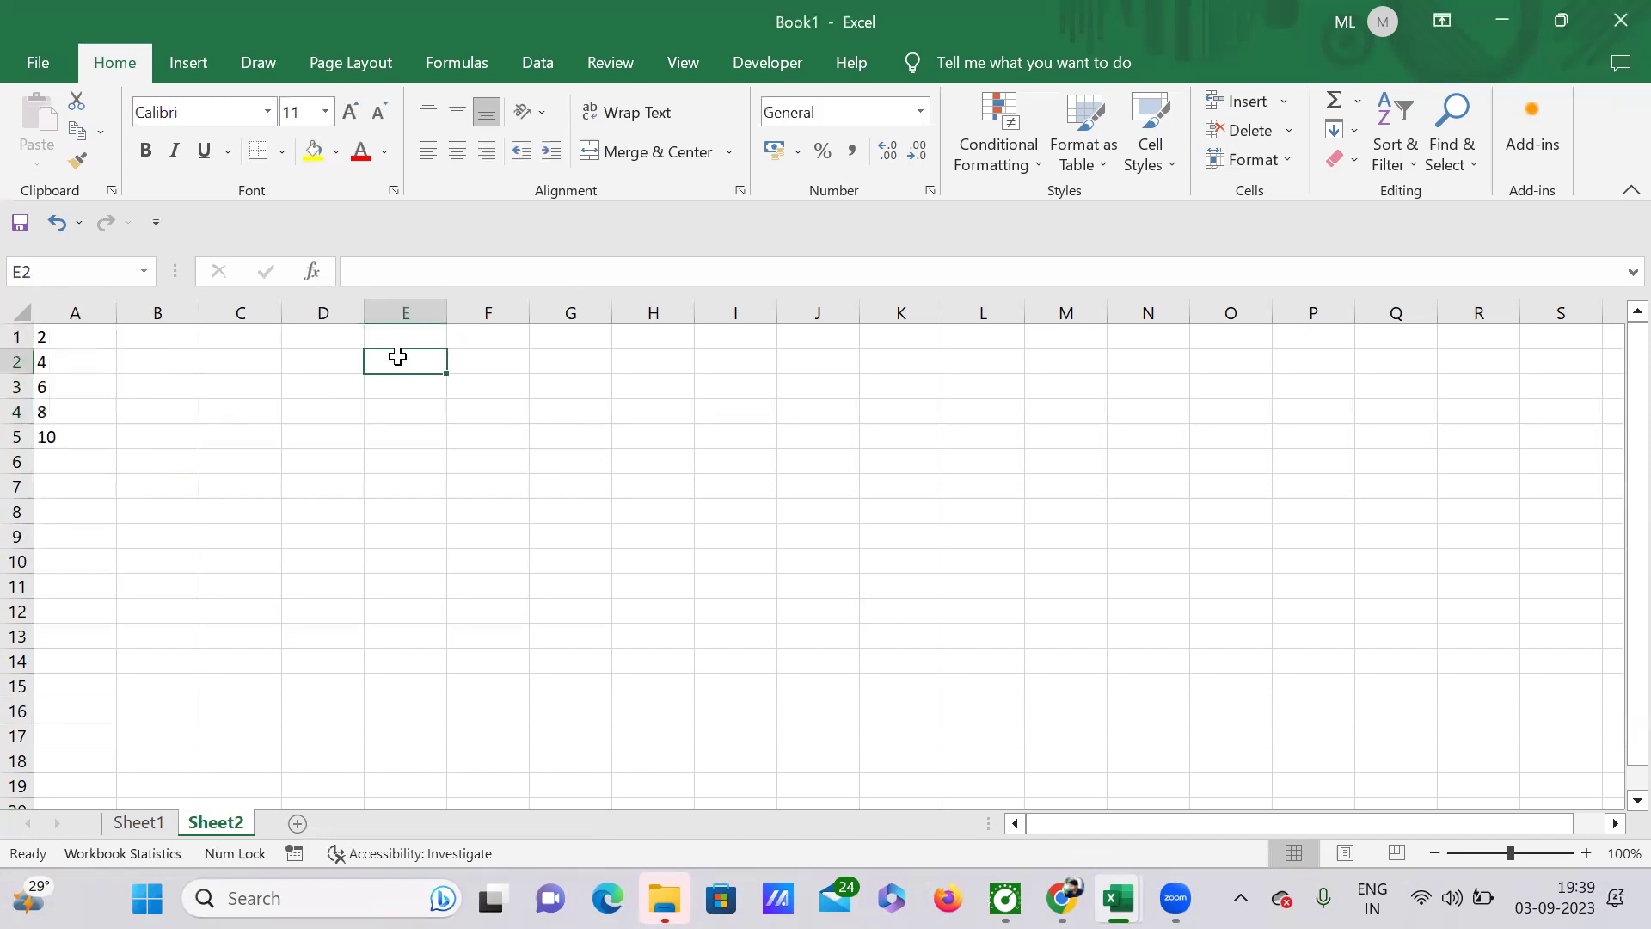
{"action": "type", "text": "score 99"}
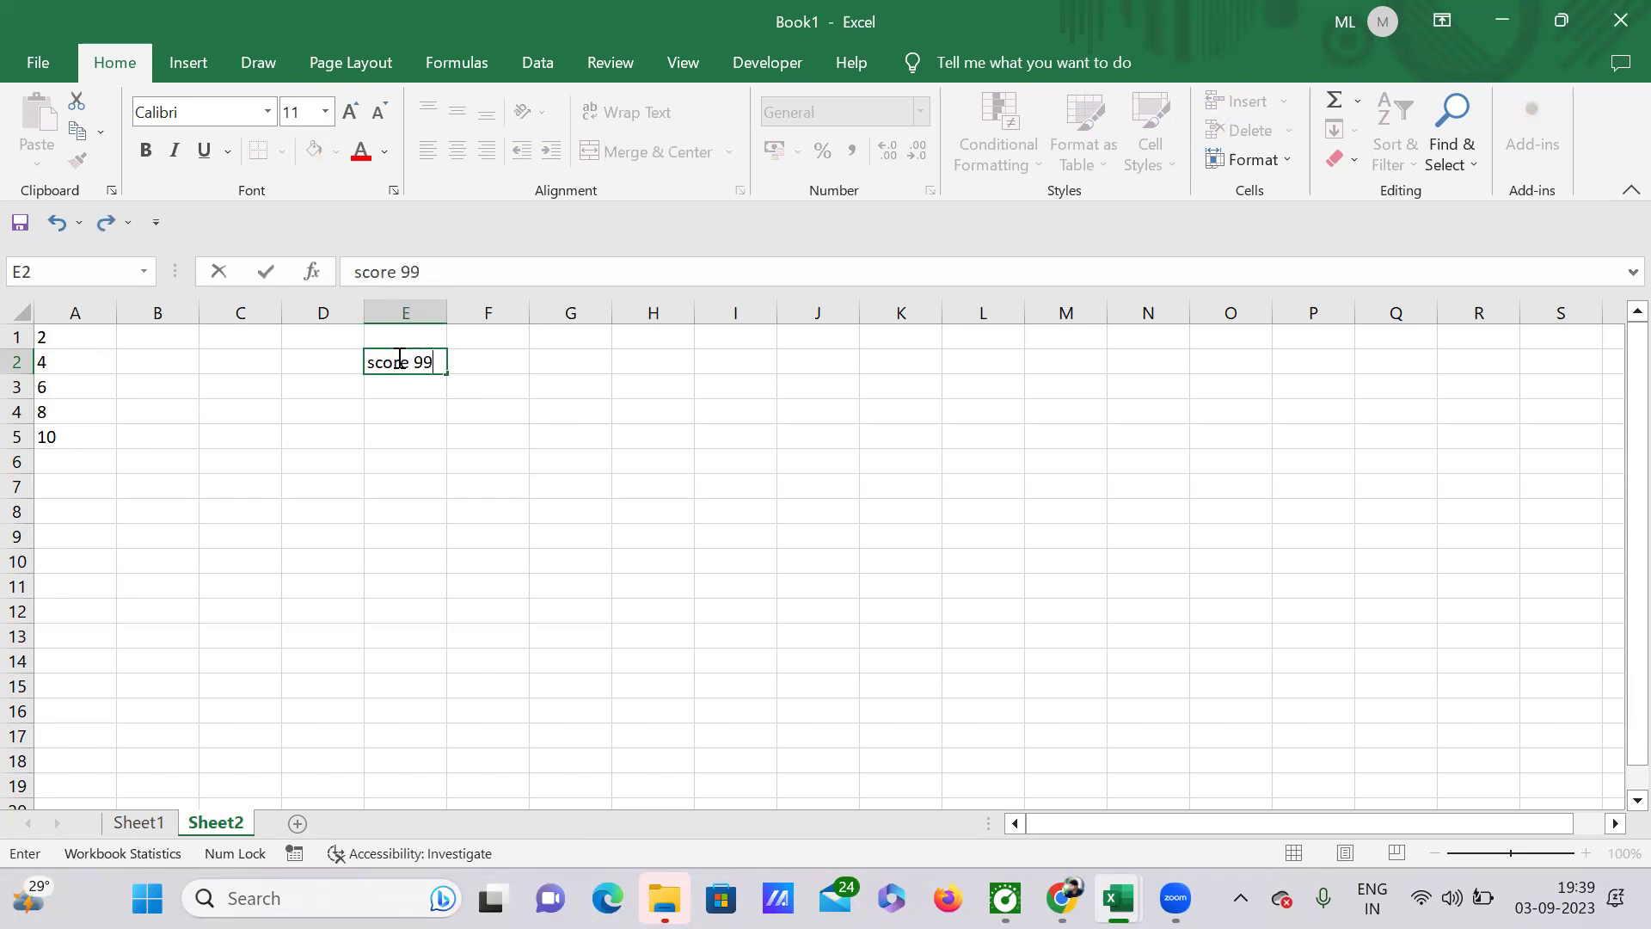
{"action": "key", "text": "Return"}
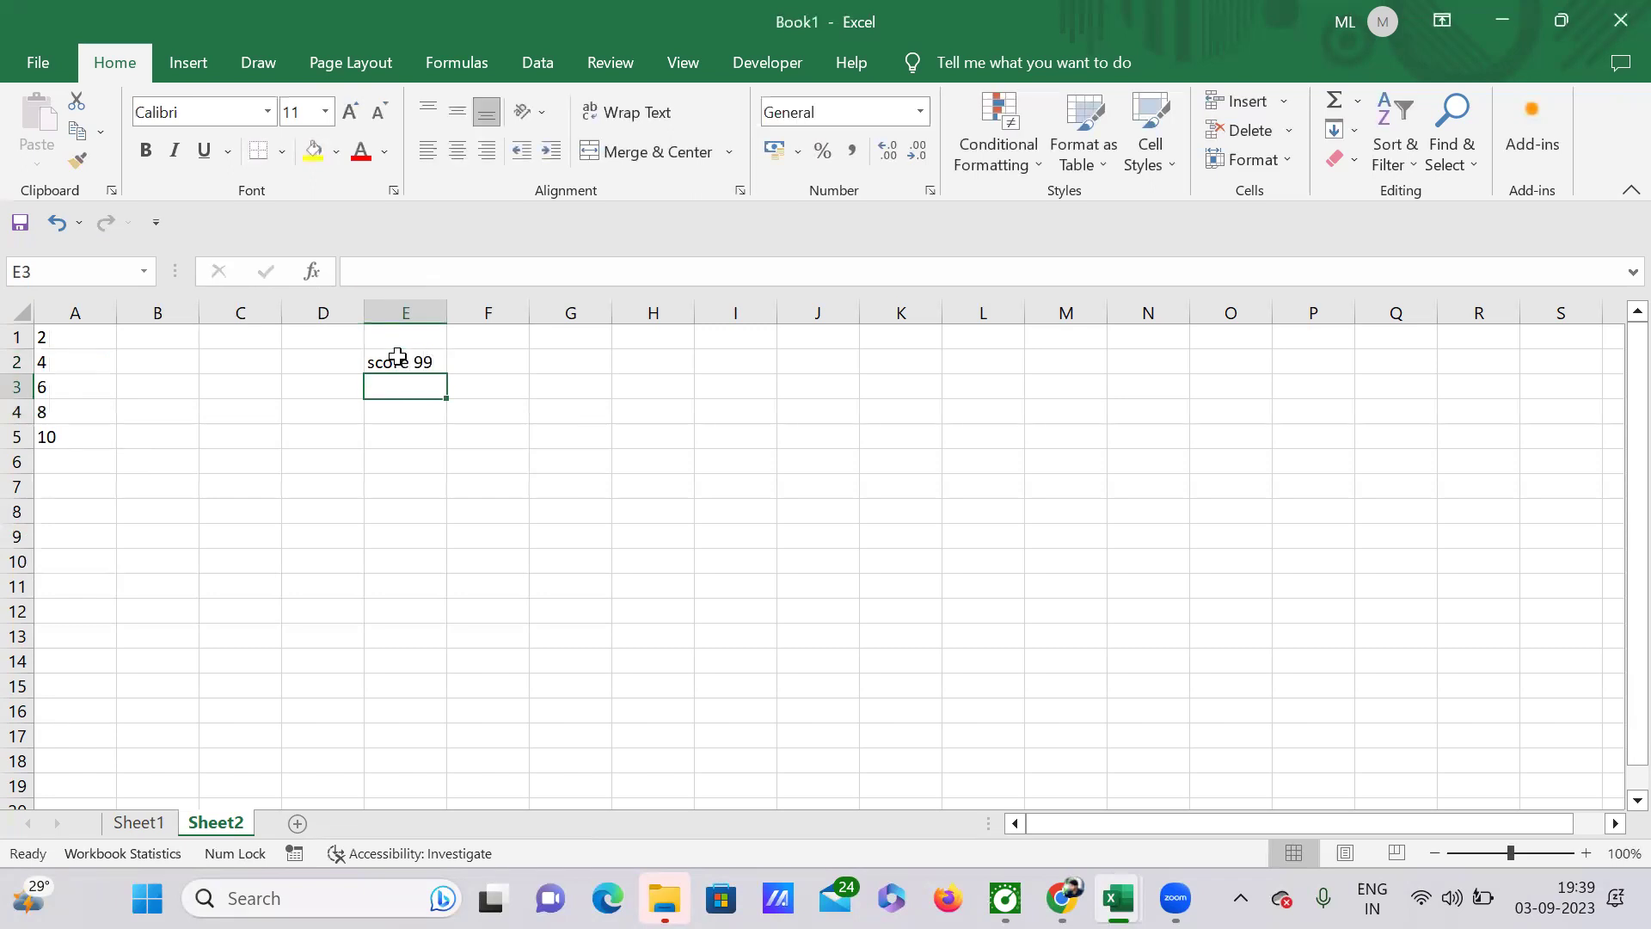
{"action": "left_click", "coordinate": [432, 489]}
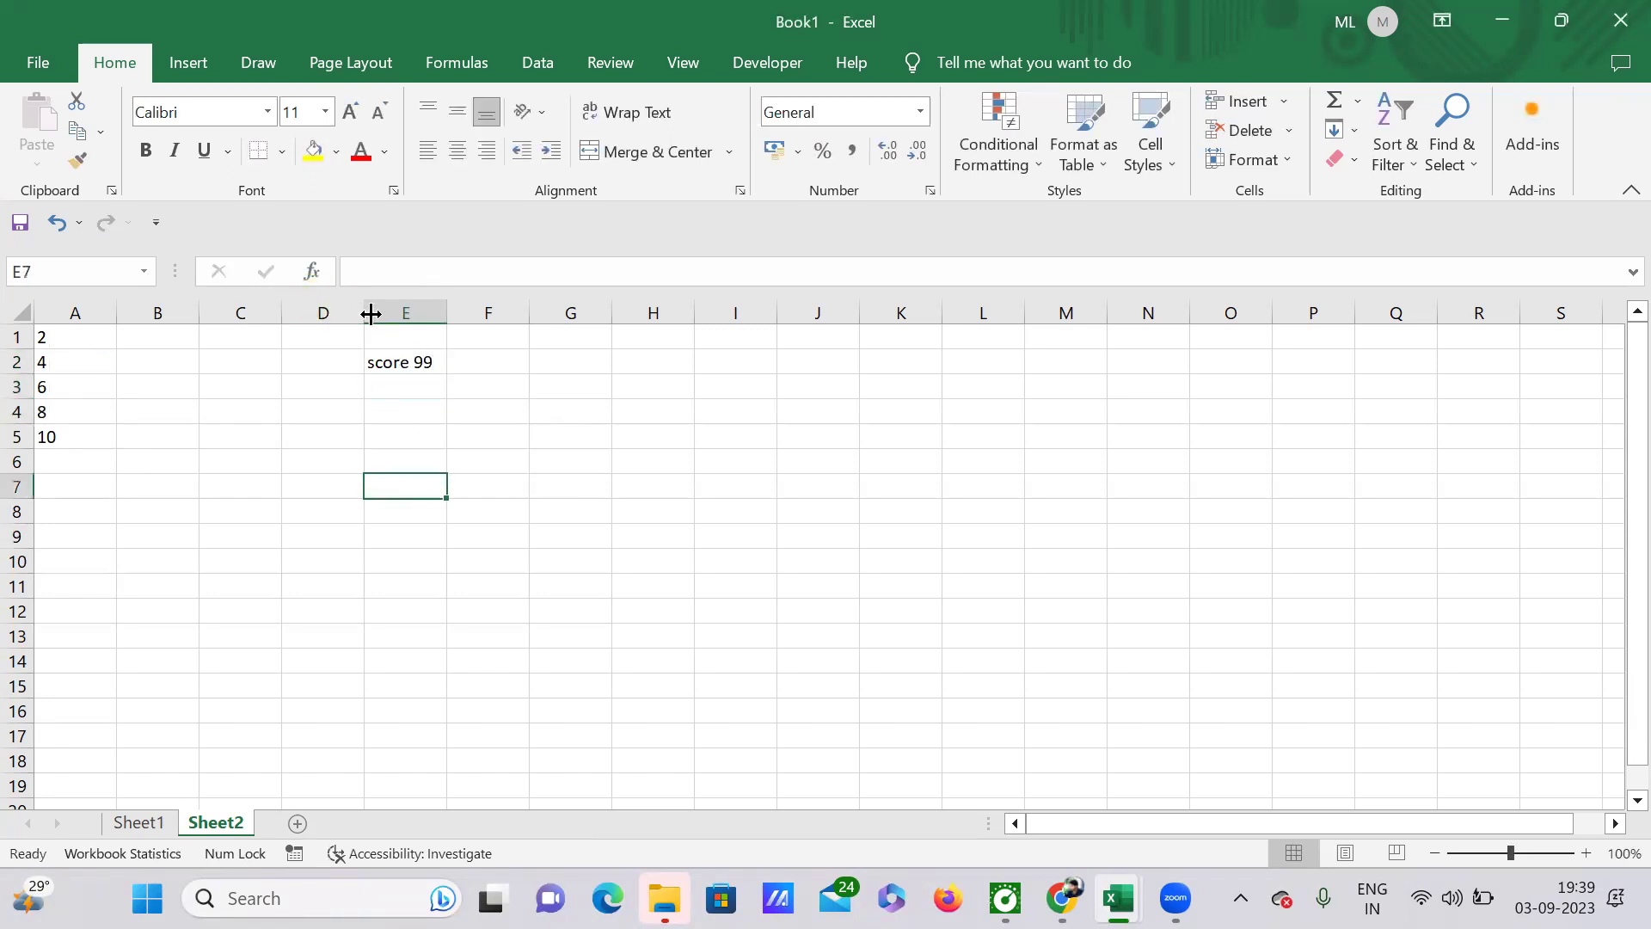
{"action": "left_click", "coordinate": [405, 362]}
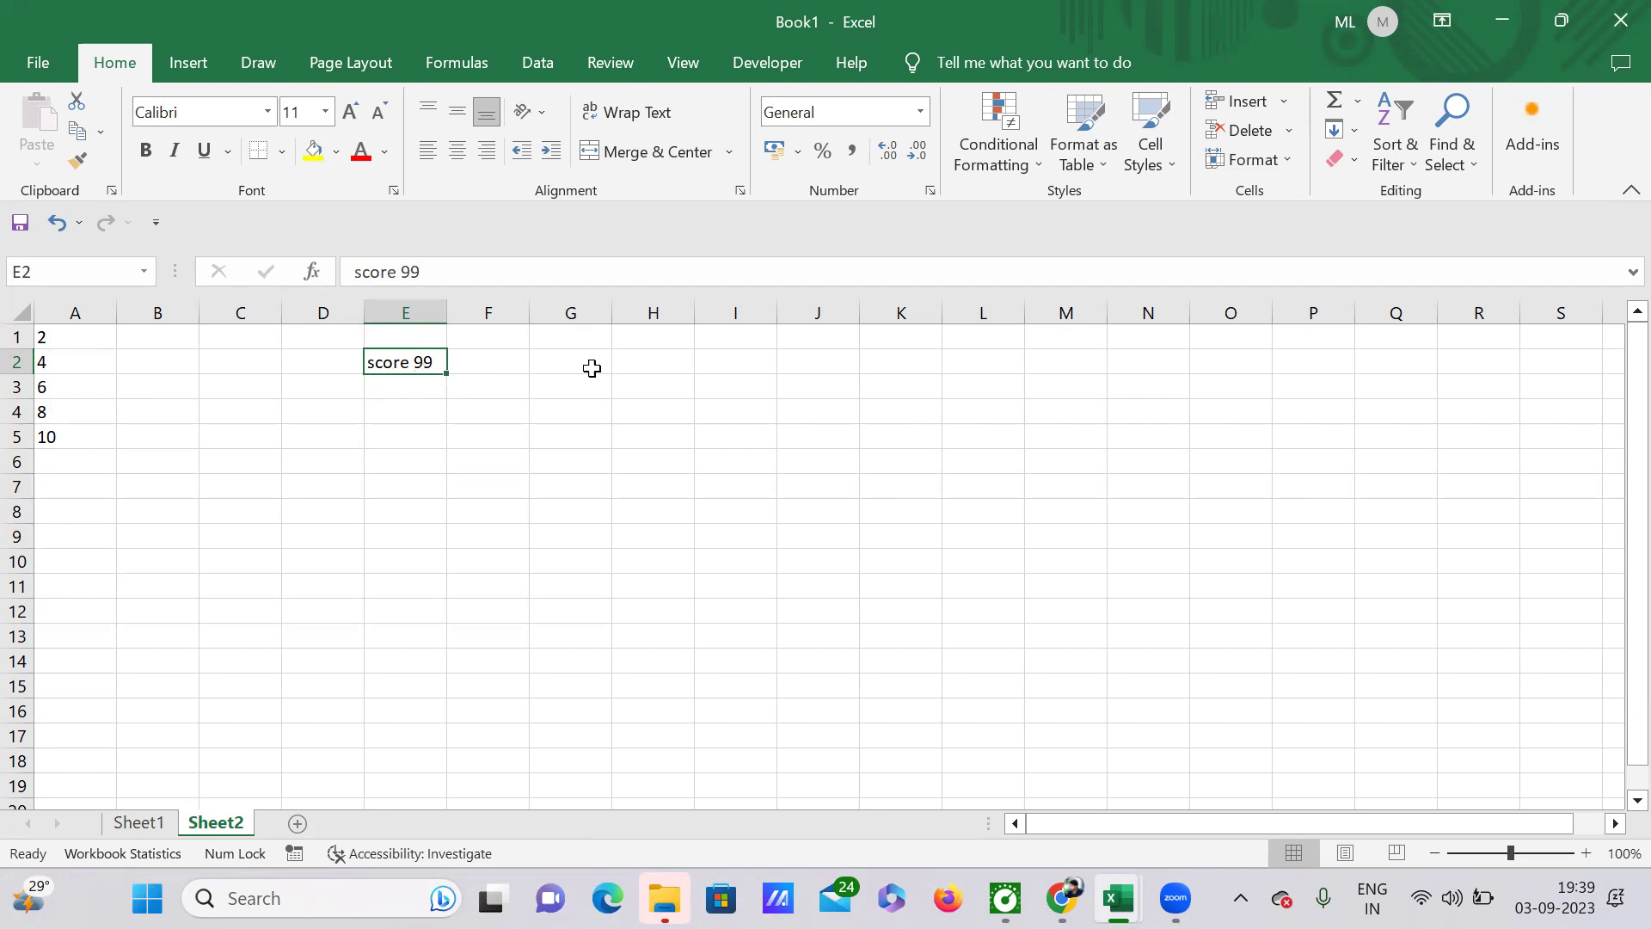
- Try to convert the text in E2 to a number by entering =VALUE(E2,2) in cell G2
{"action": "left_click", "coordinate": [559, 359]}
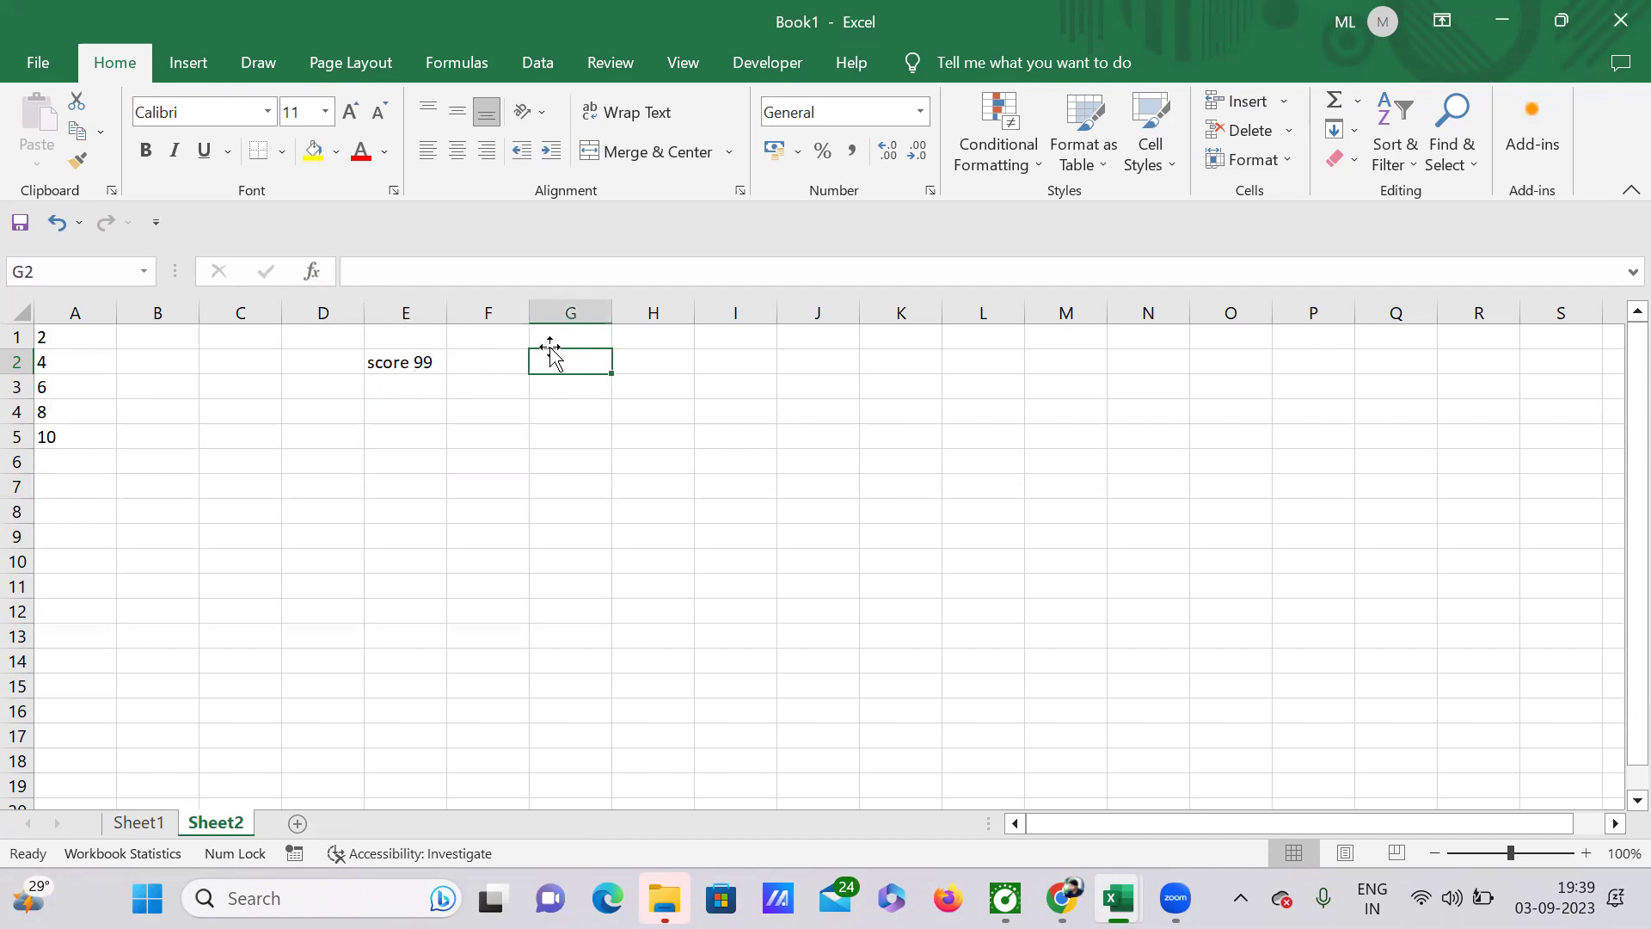
{"action": "type", "text": "="}
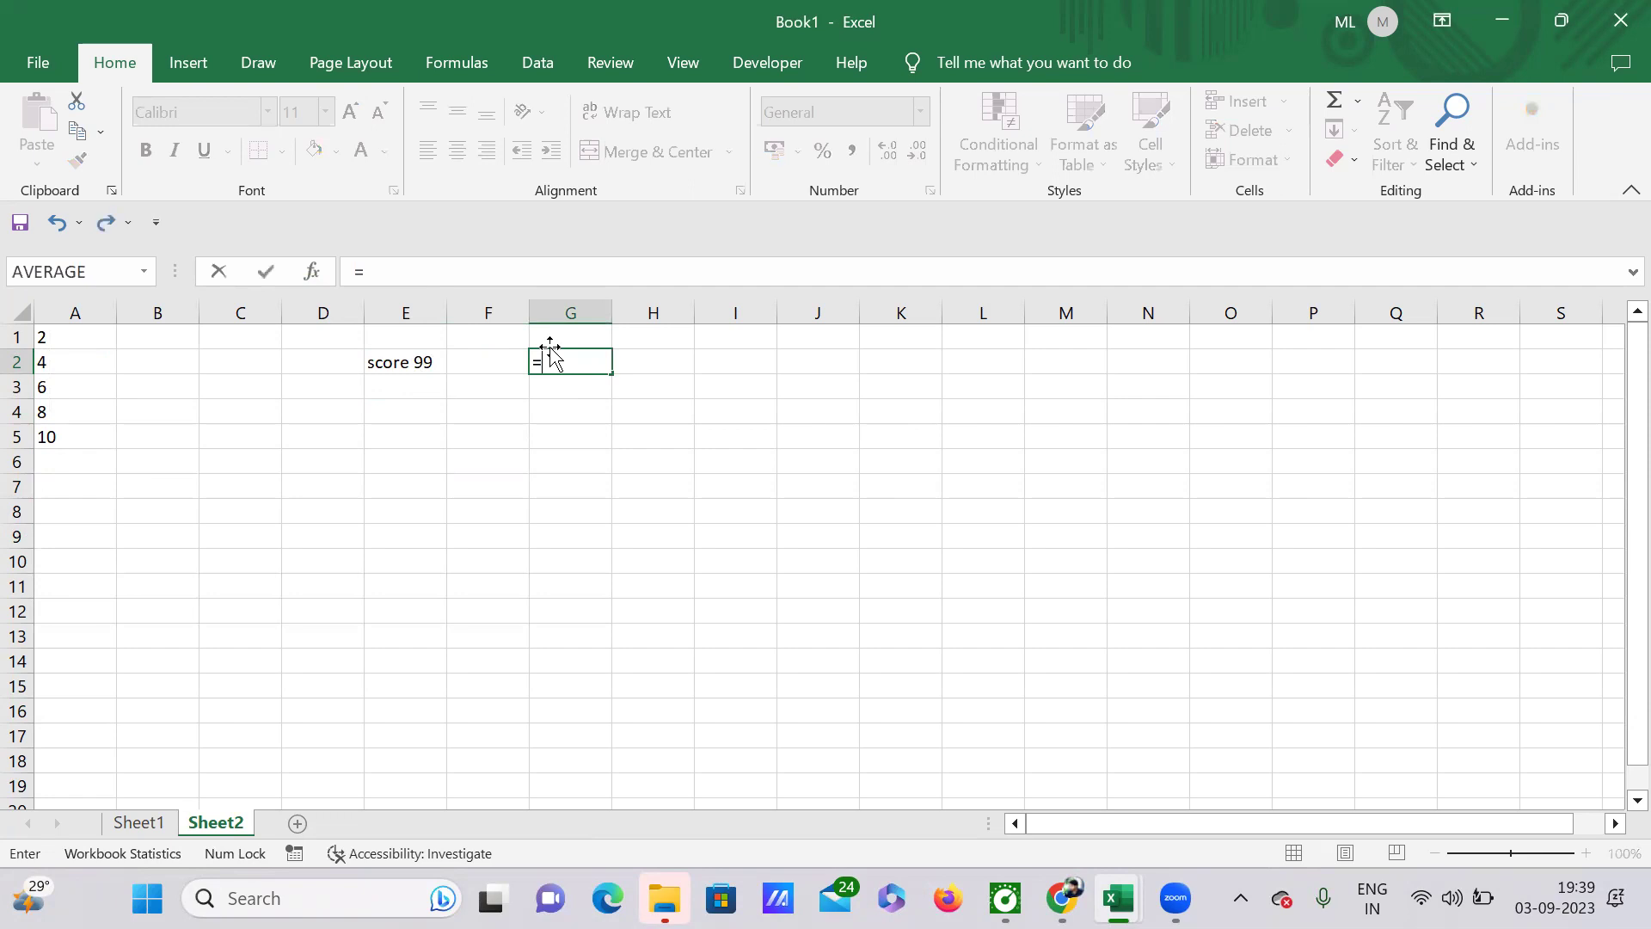
{"action": "type", "text": "va"}
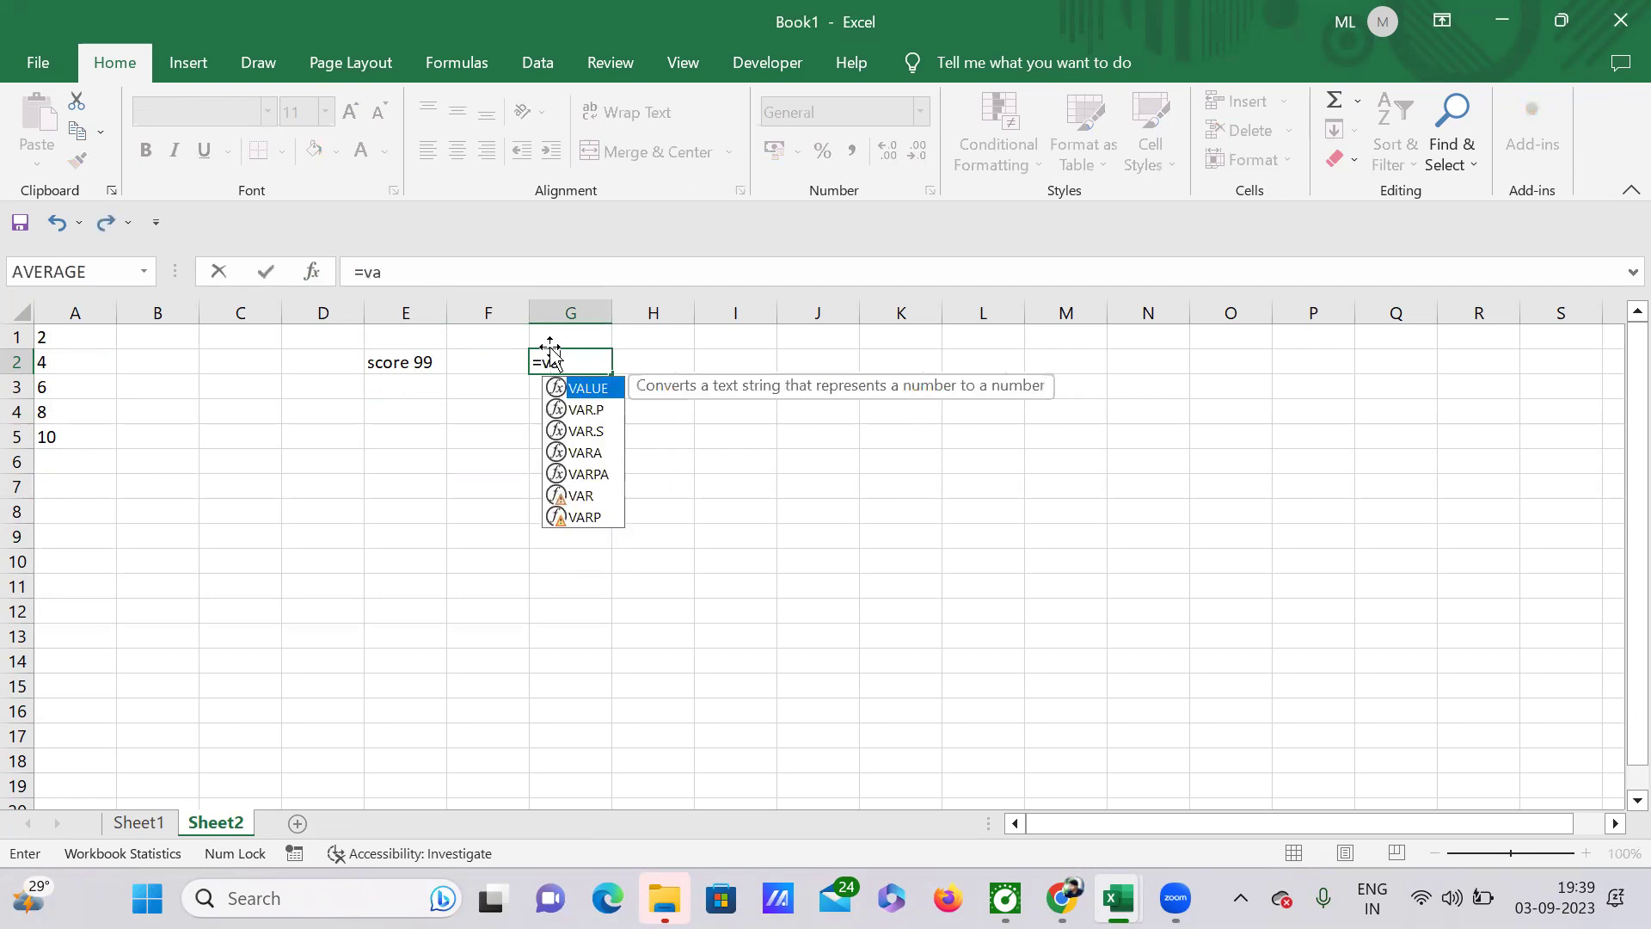
{"action": "double_click", "coordinate": [585, 389]}
{"action": "left_click", "coordinate": [414, 364]}
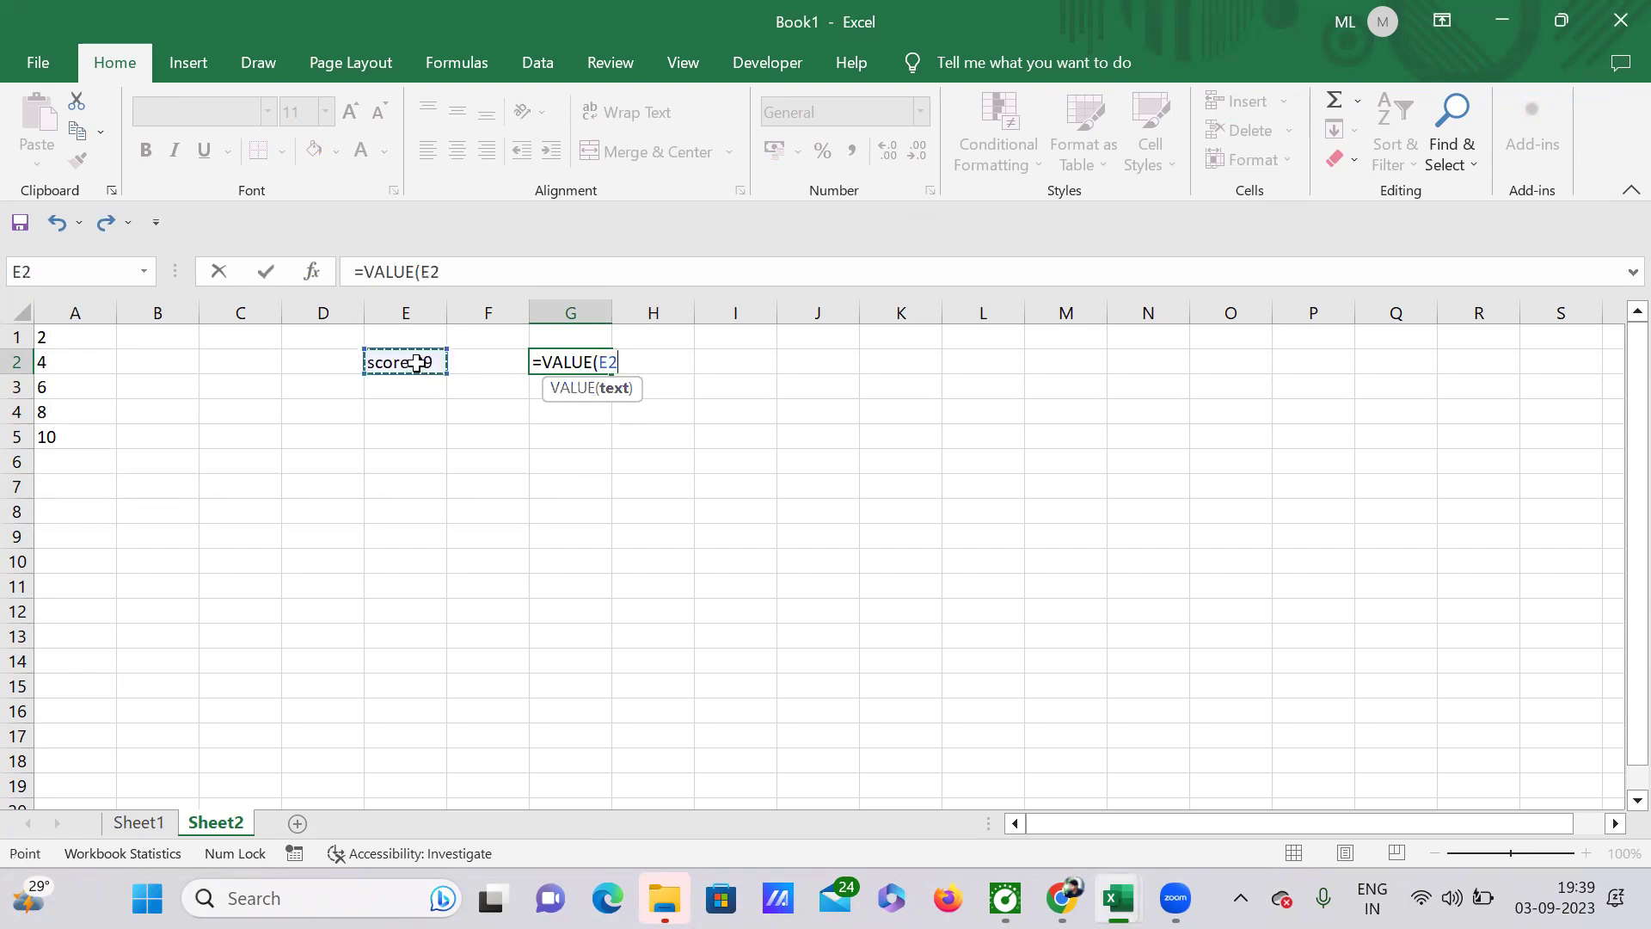
{"action": "type", "text": ","}
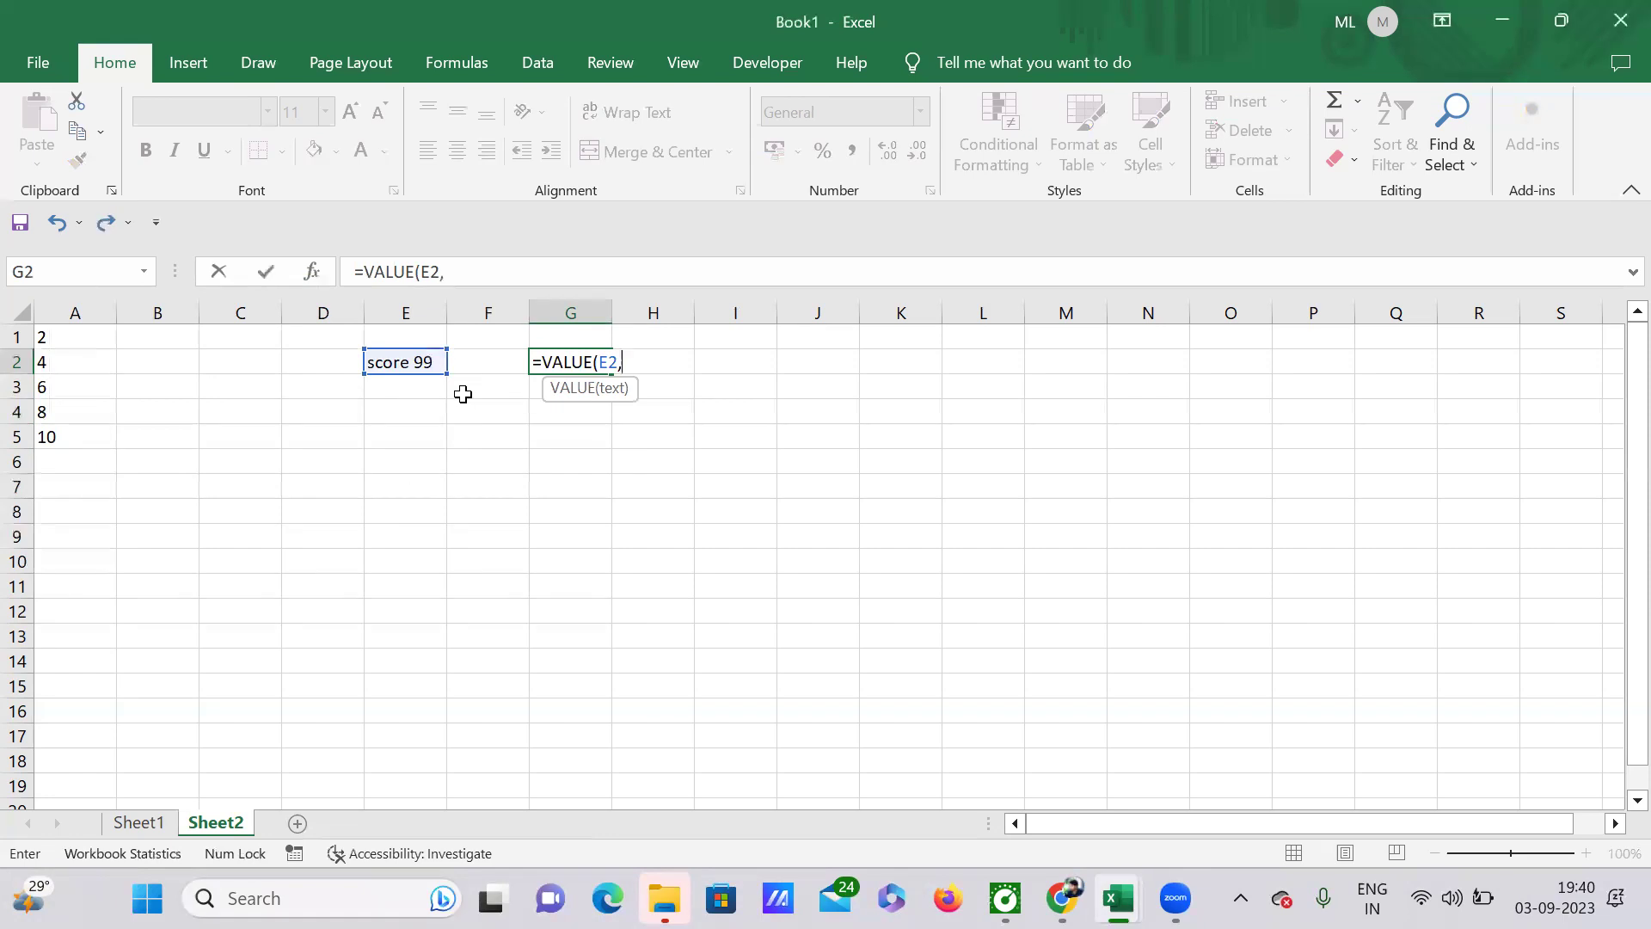
{"action": "type", "text": "2)"}
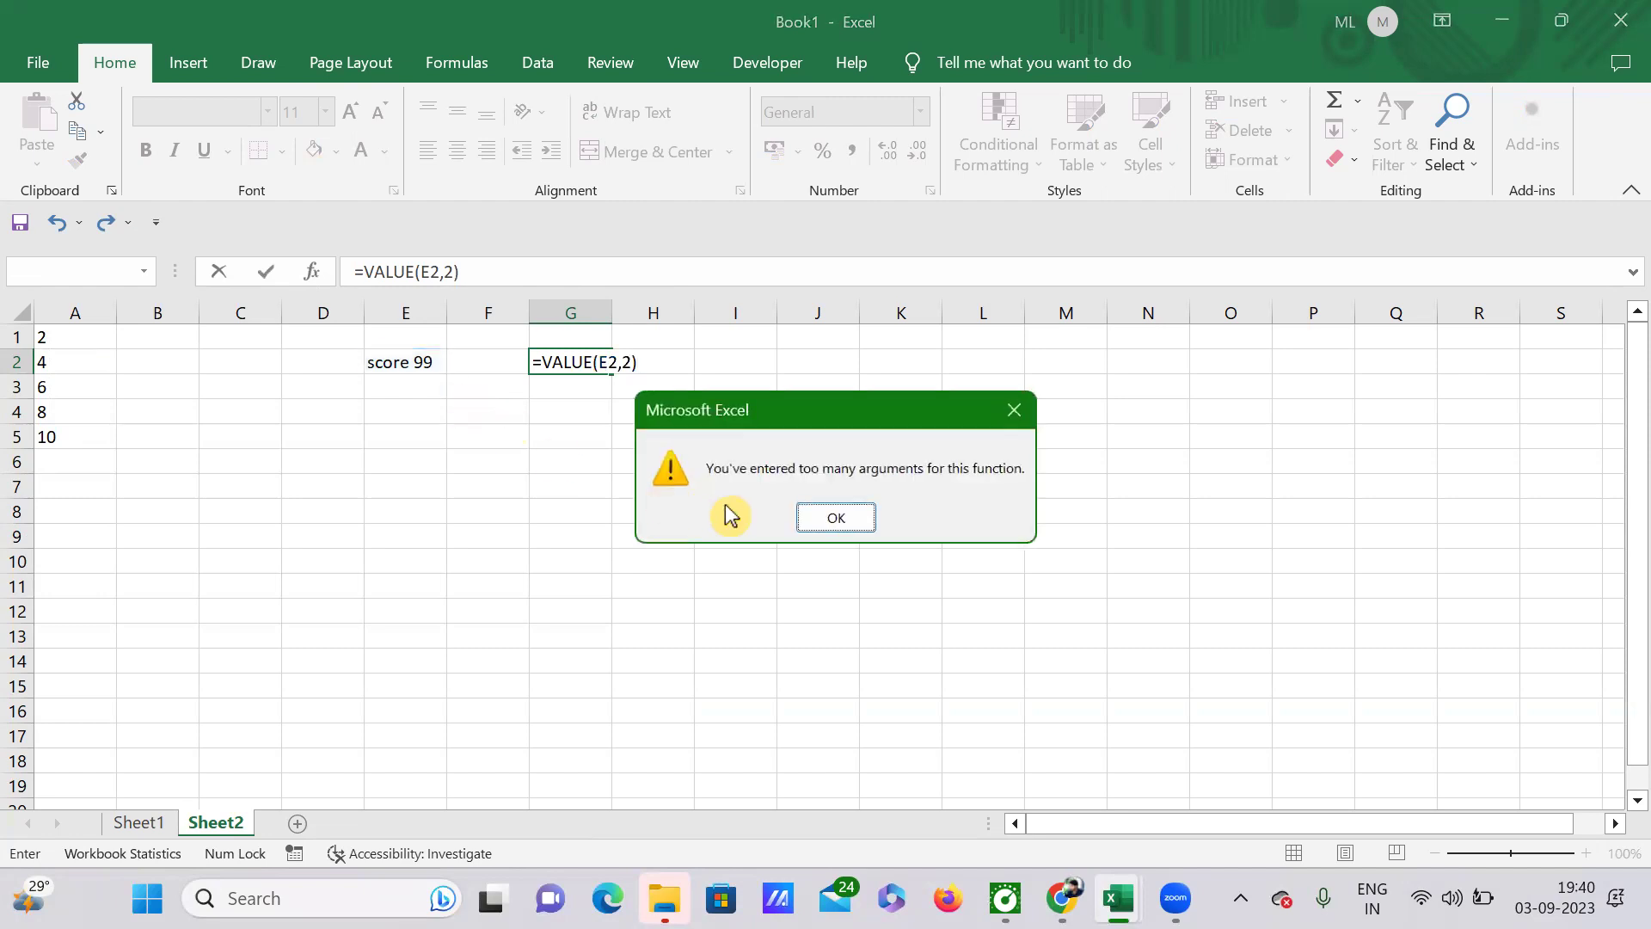
{"action": "left_click", "coordinate": [838, 526]}
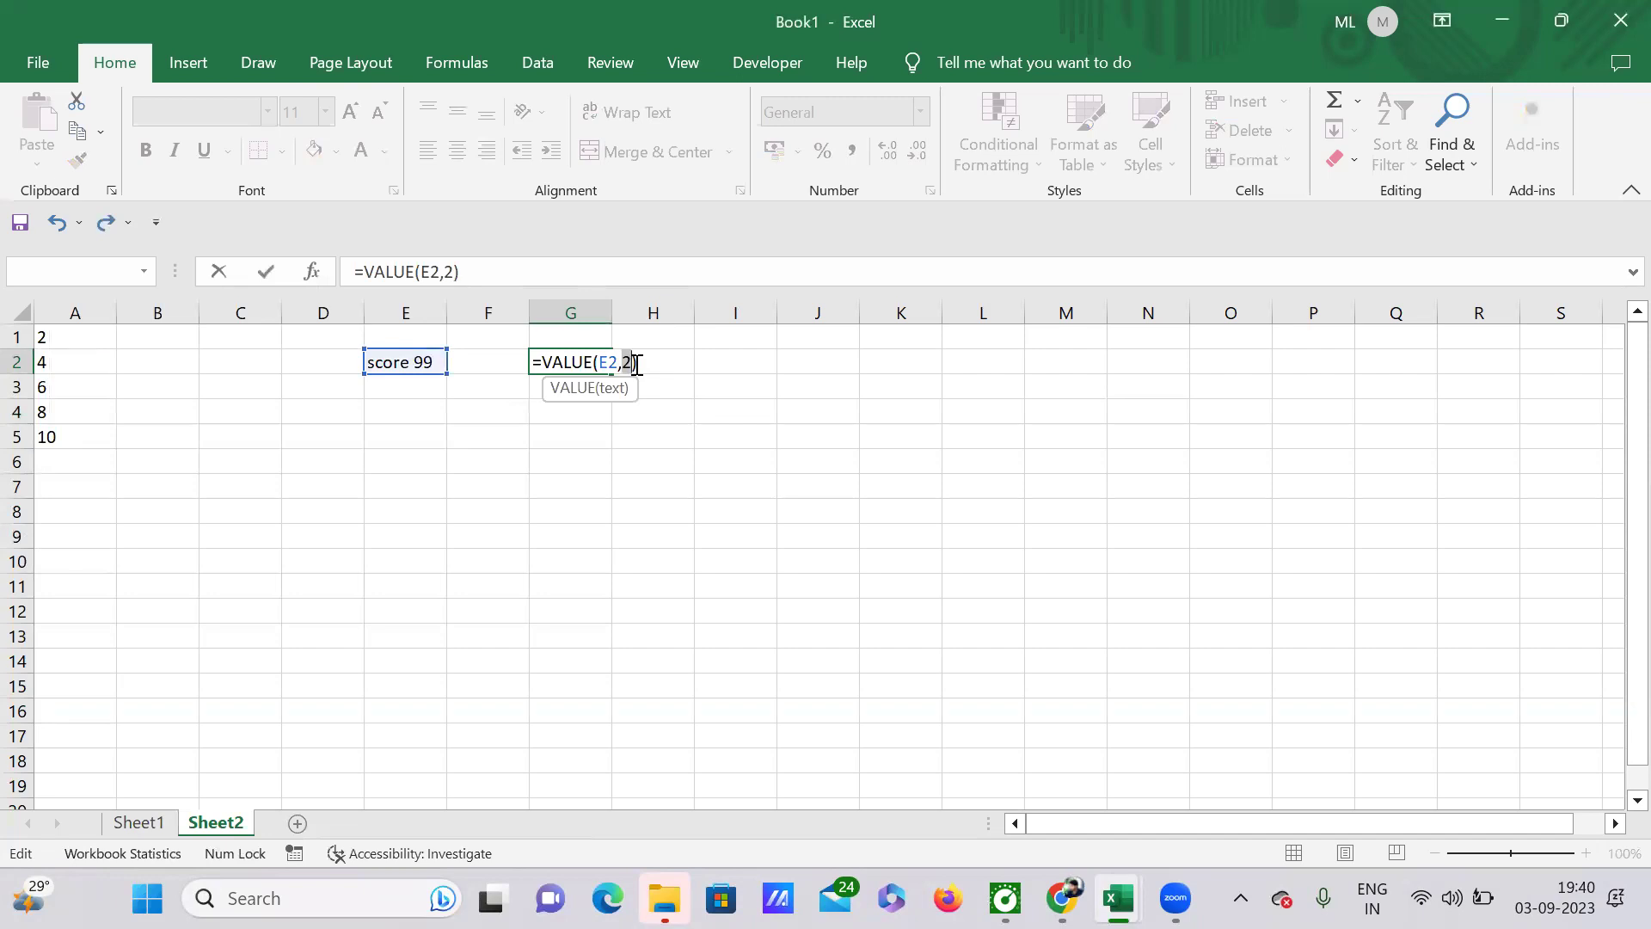
- Remove the second argument from the formula in G2 and enter it as =VALUE(E2)
{"action": "left_click", "coordinate": [627, 364]}
{"action": "key", "text": "BackSpace"}
{"action": "key", "text": "BackSpace"}
{"action": "key", "text": "Return"}
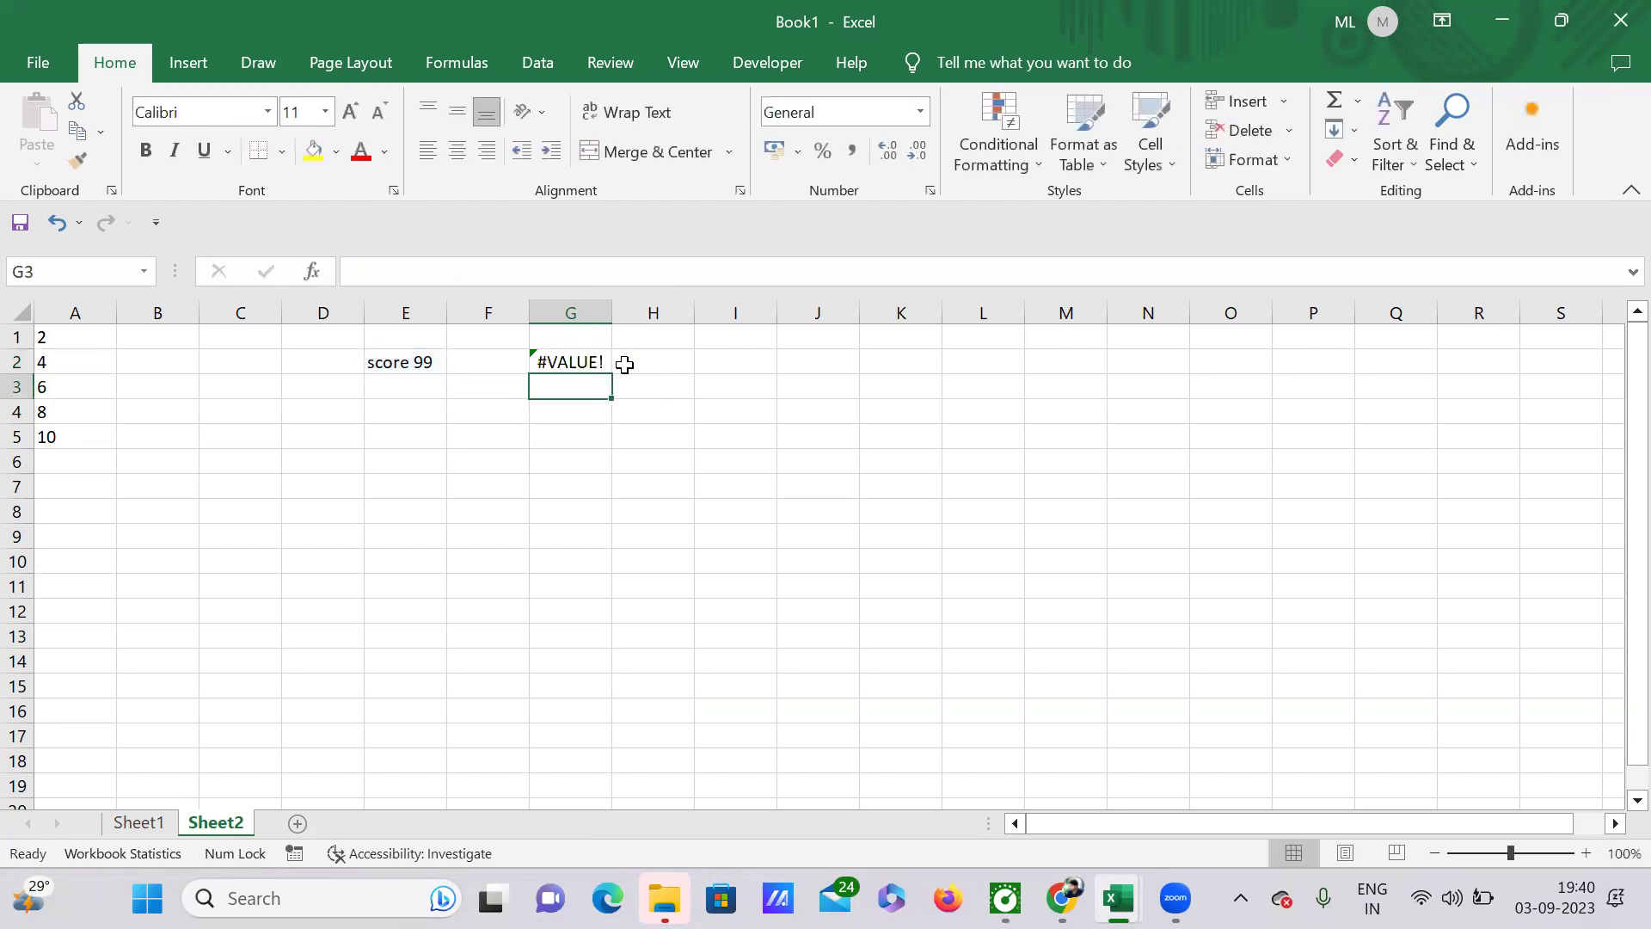
- Clear the VALUE formula from cell G2
{"action": "left_click", "coordinate": [560, 456]}
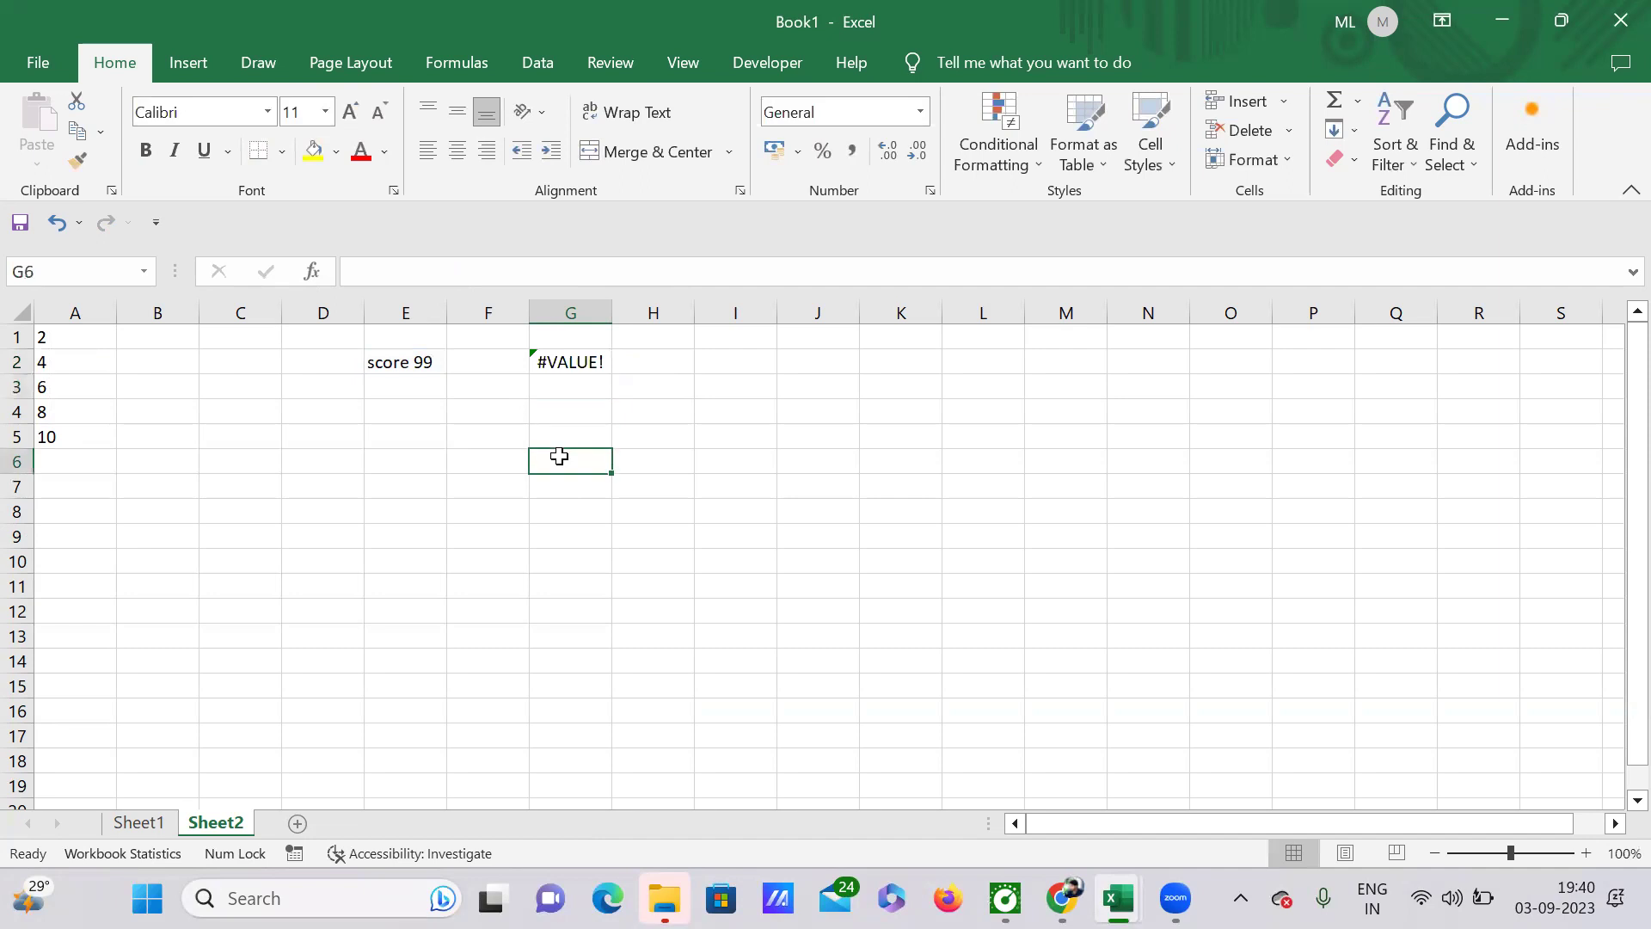
{"action": "double_click", "coordinate": [559, 467]}
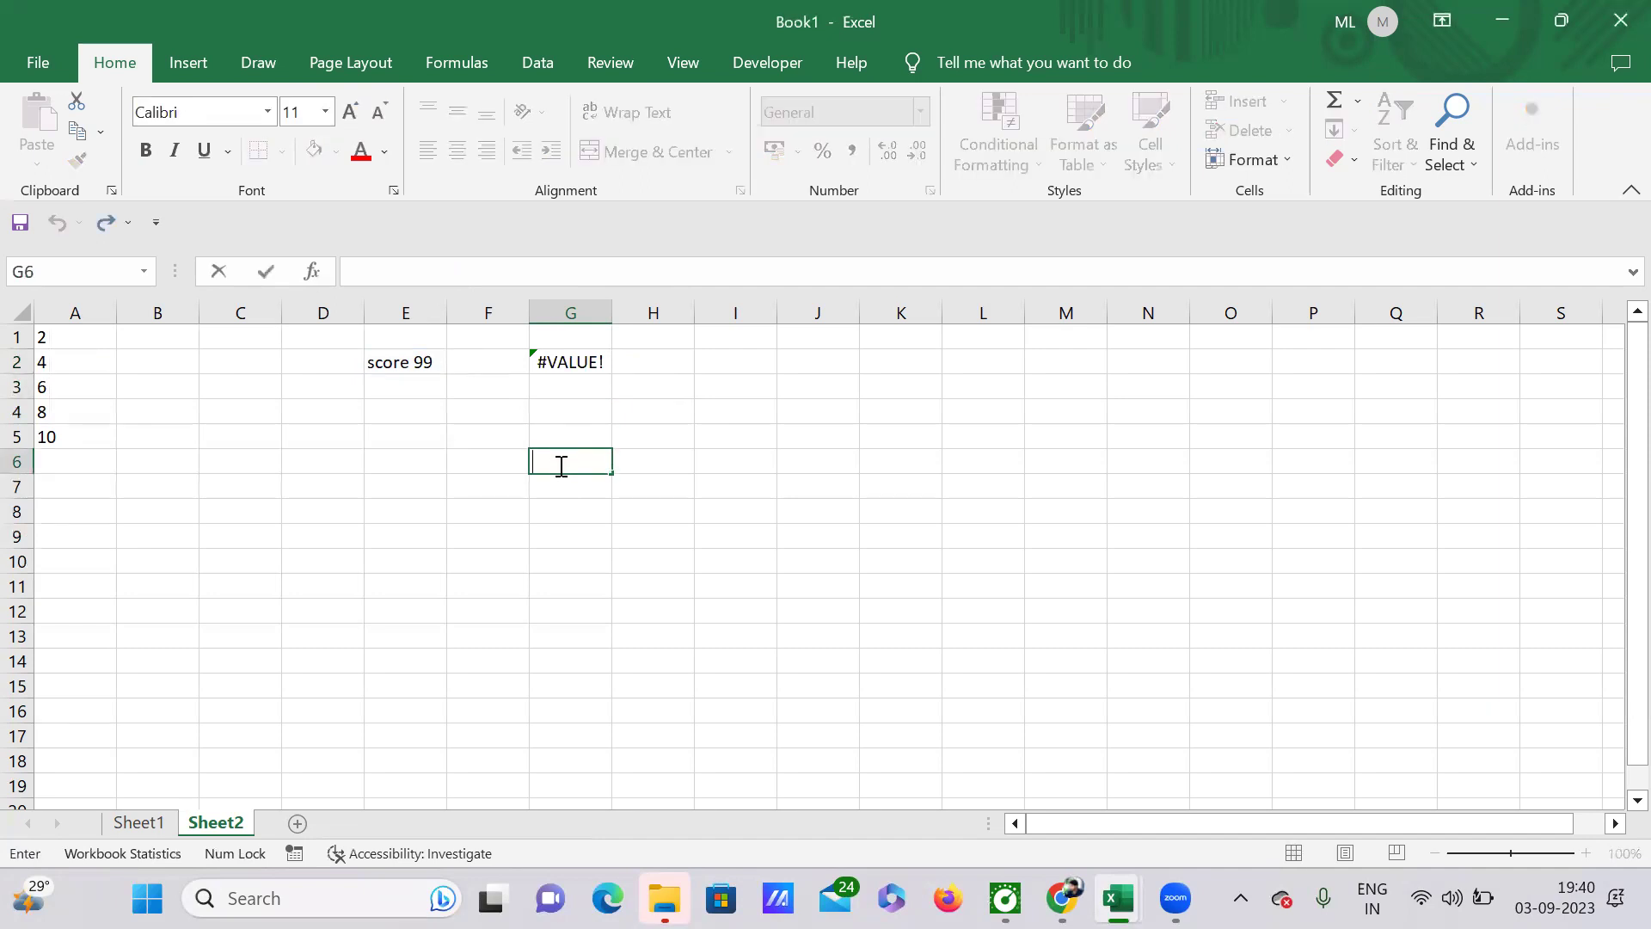
{"action": "left_click", "coordinate": [559, 357]}
{"action": "key", "text": "Delete"}
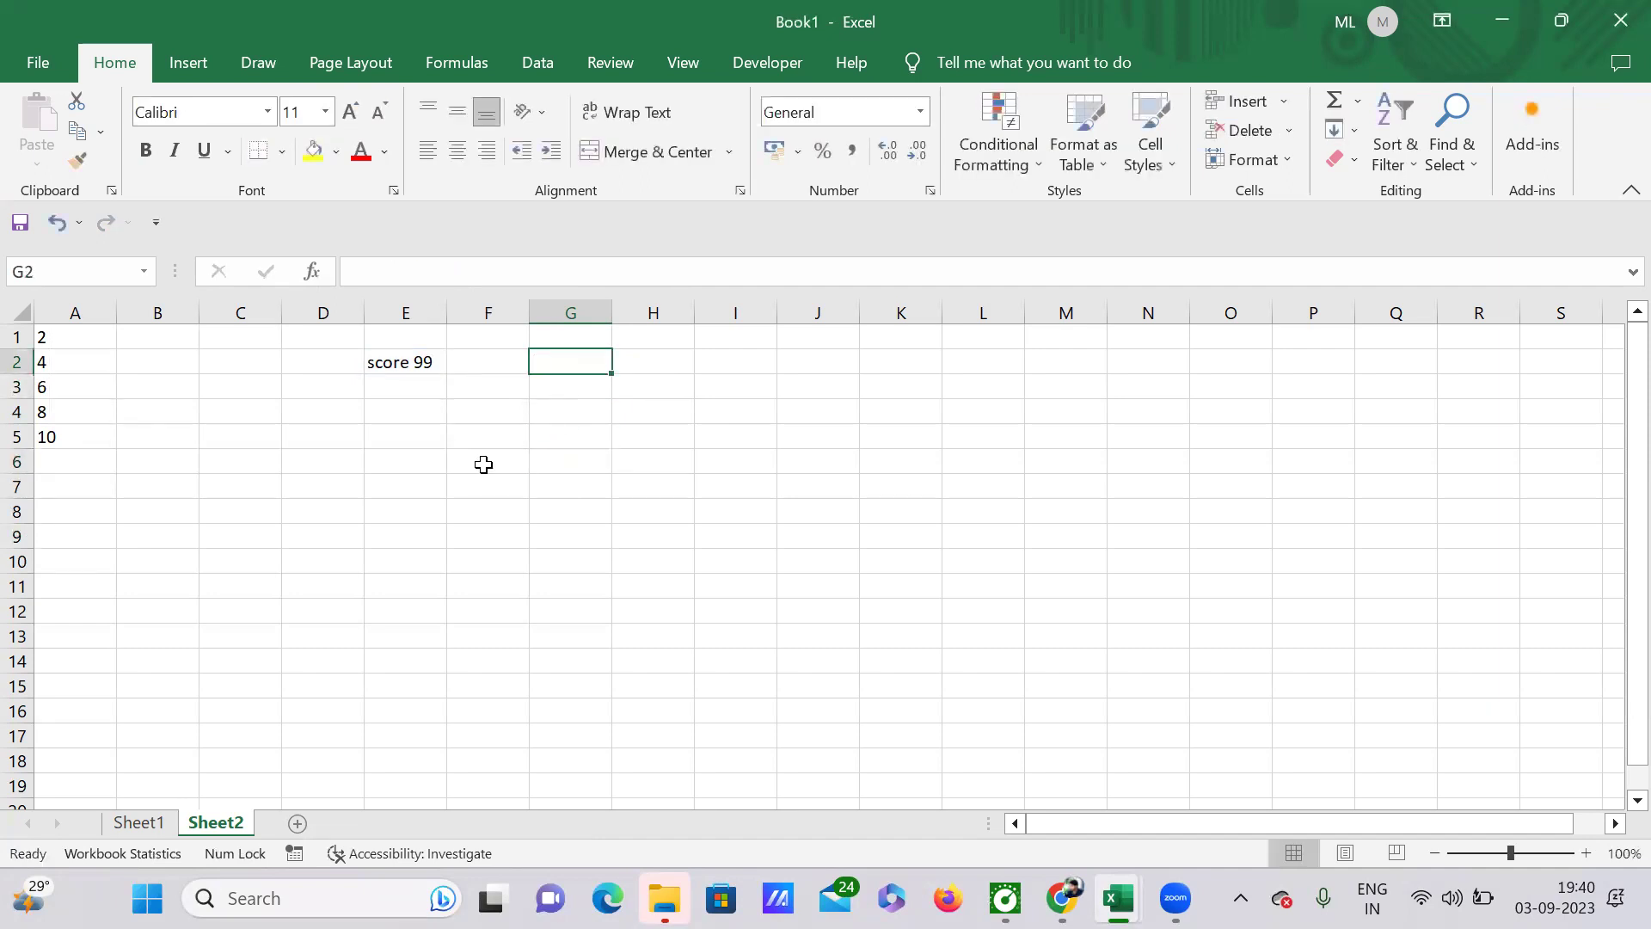
- Try to convert the text in E2 again with the formula =VALUE(E2) in cell G2
{"action": "type", "text": "="}
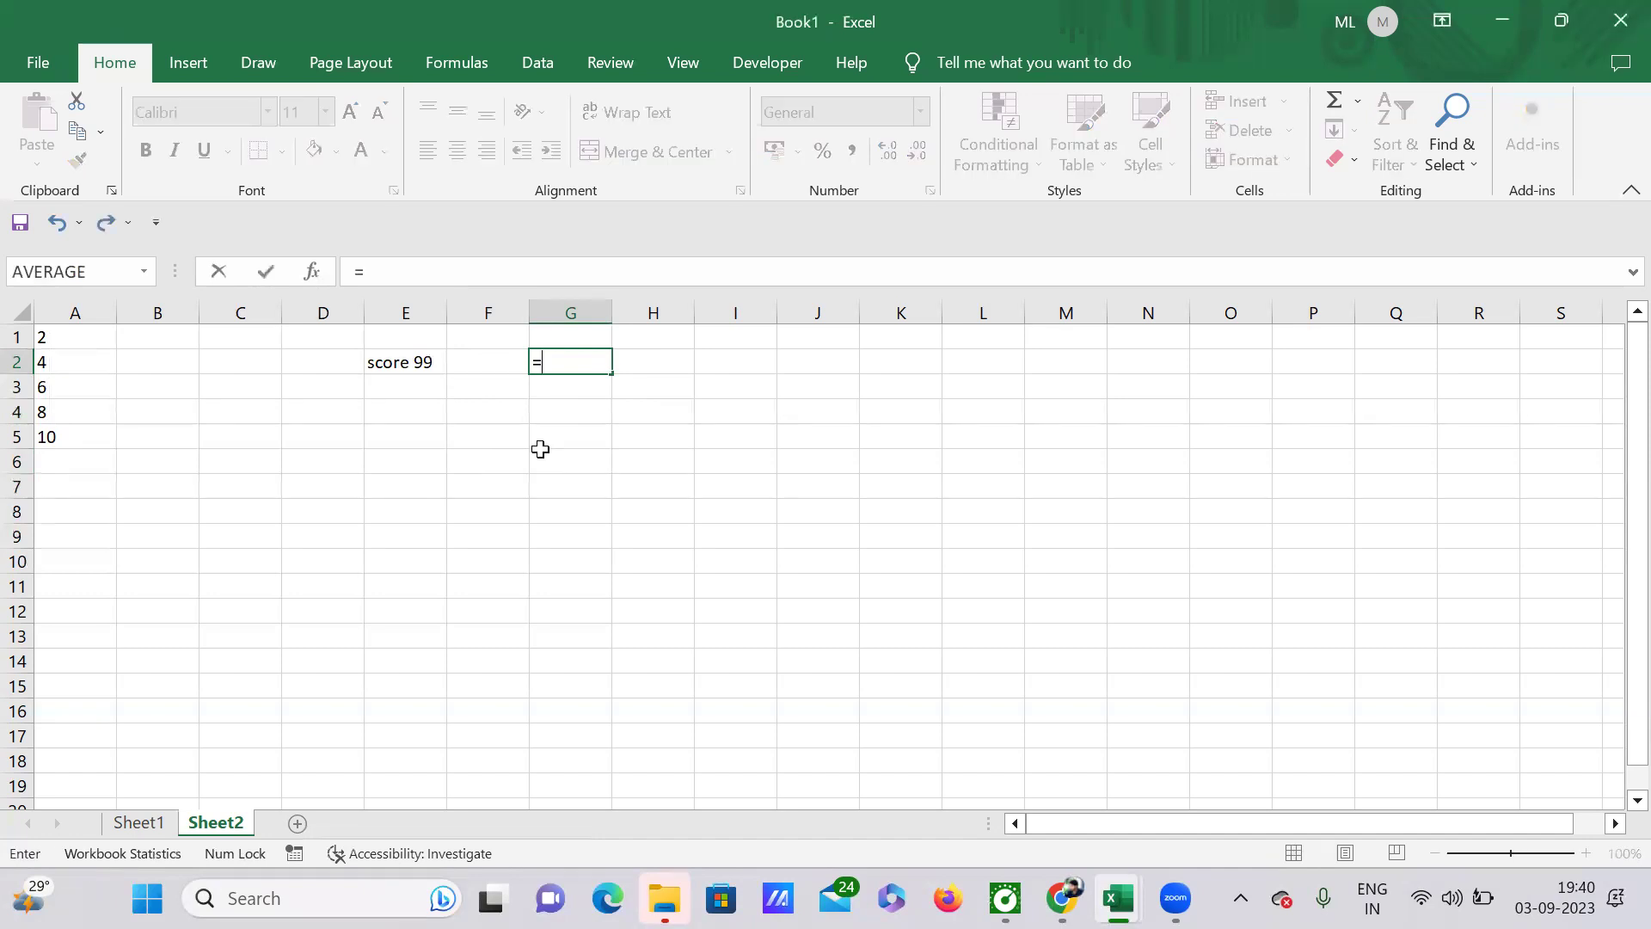
{"action": "type", "text": "va"}
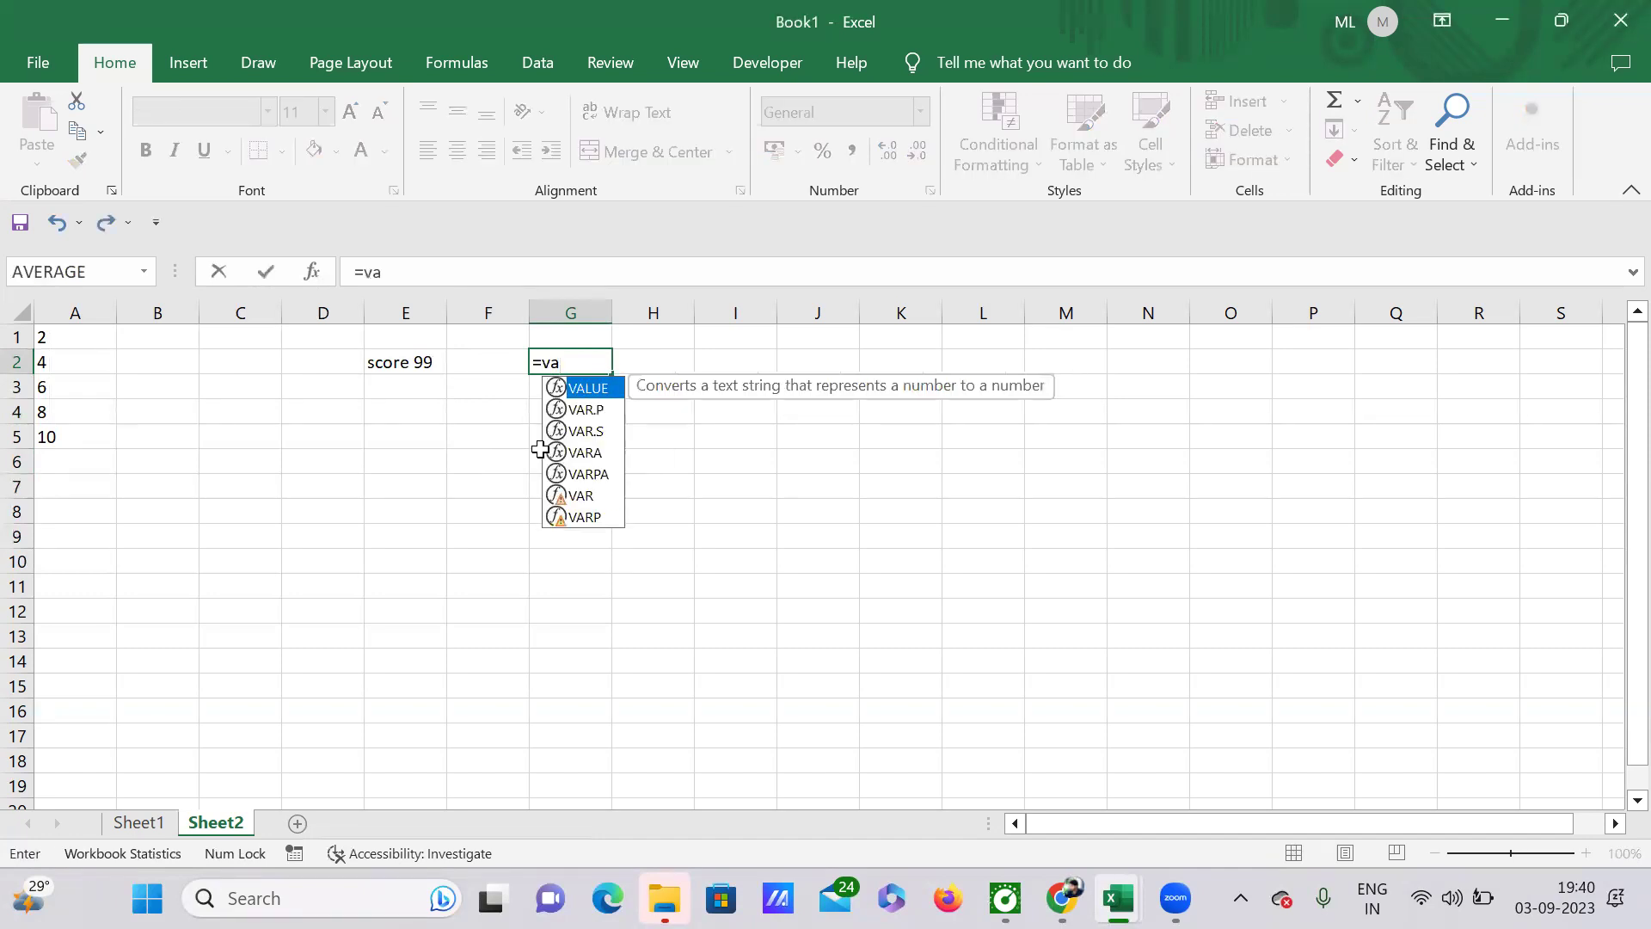
{"action": "double_click", "coordinate": [584, 392]}
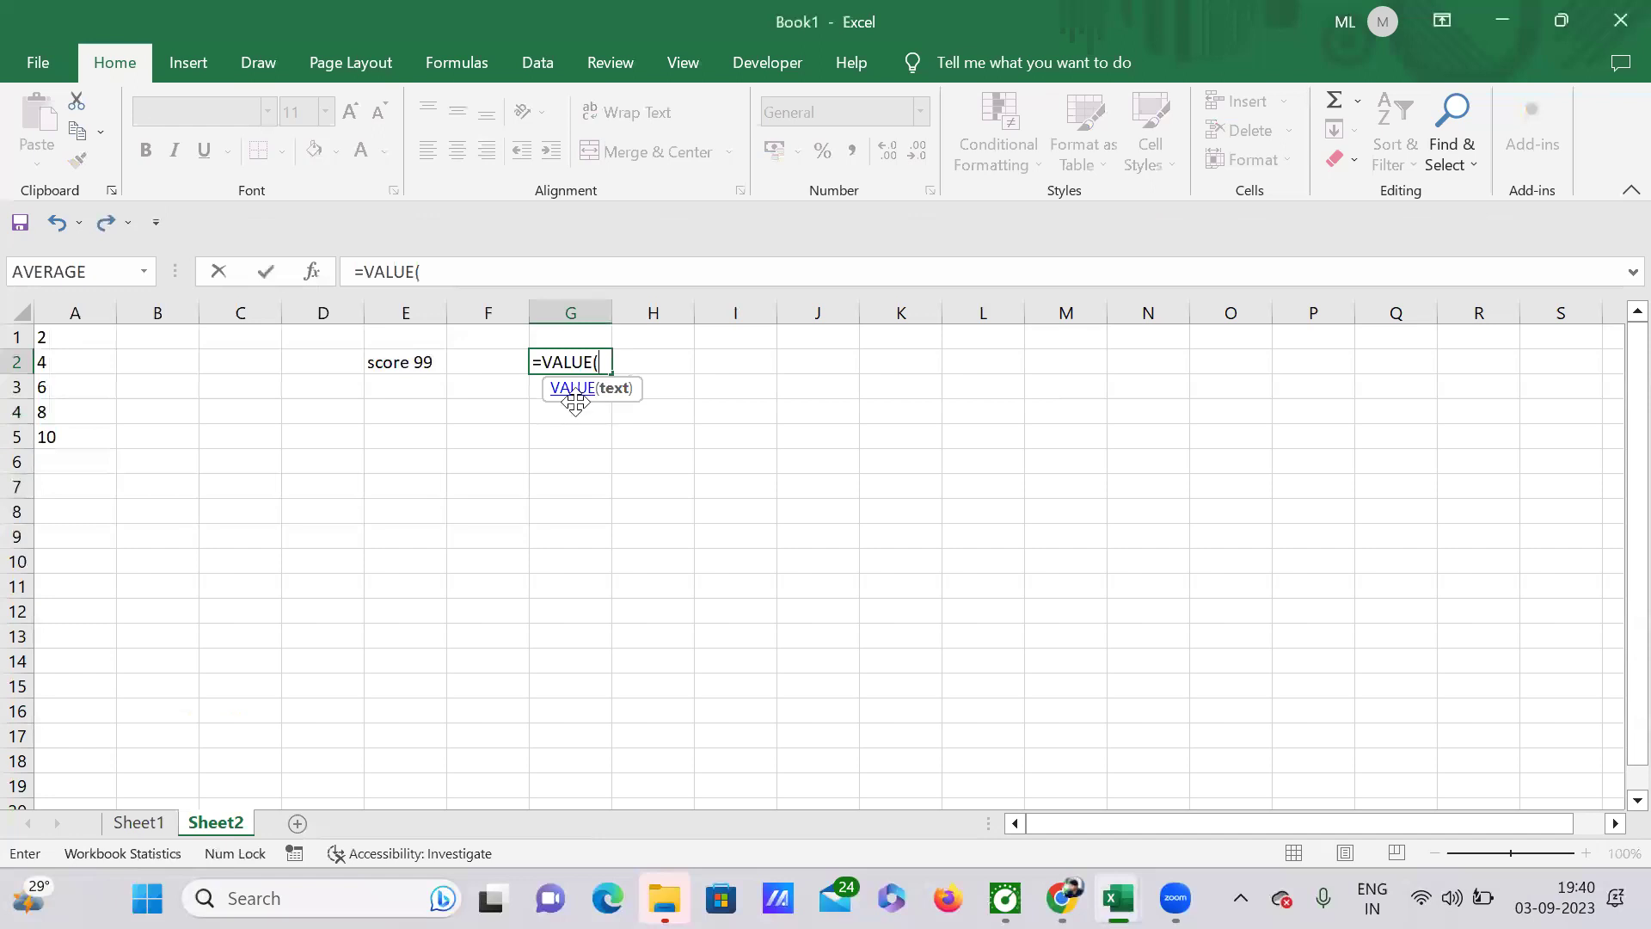
{"action": "left_click", "coordinate": [406, 364]}
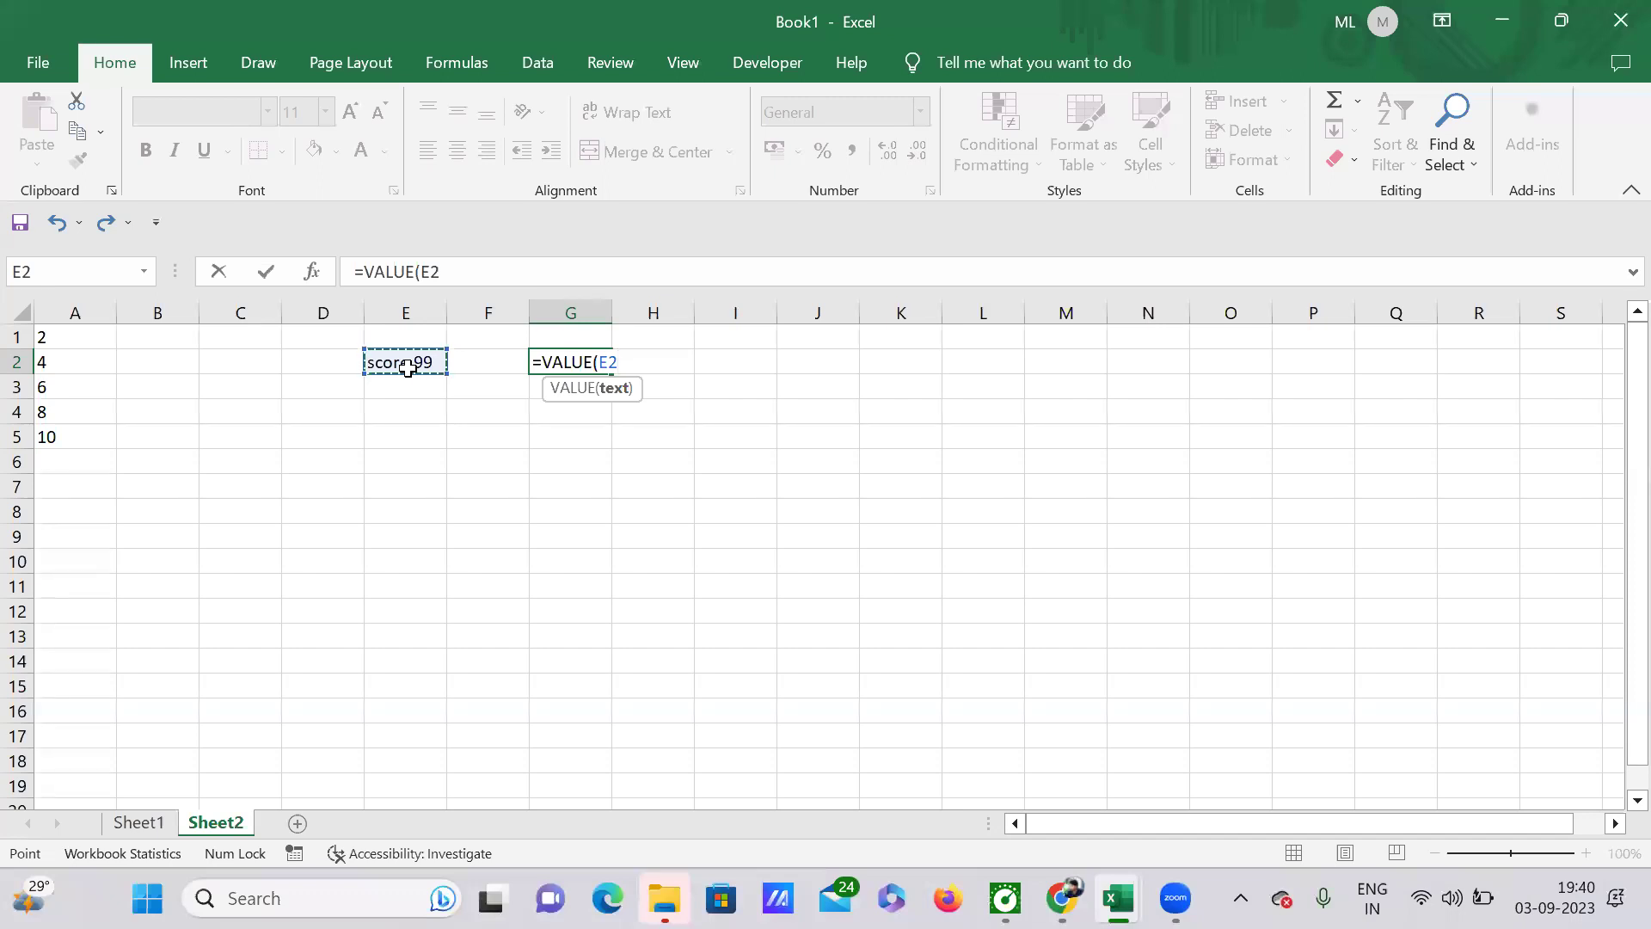
{"action": "type", "text": ")"}
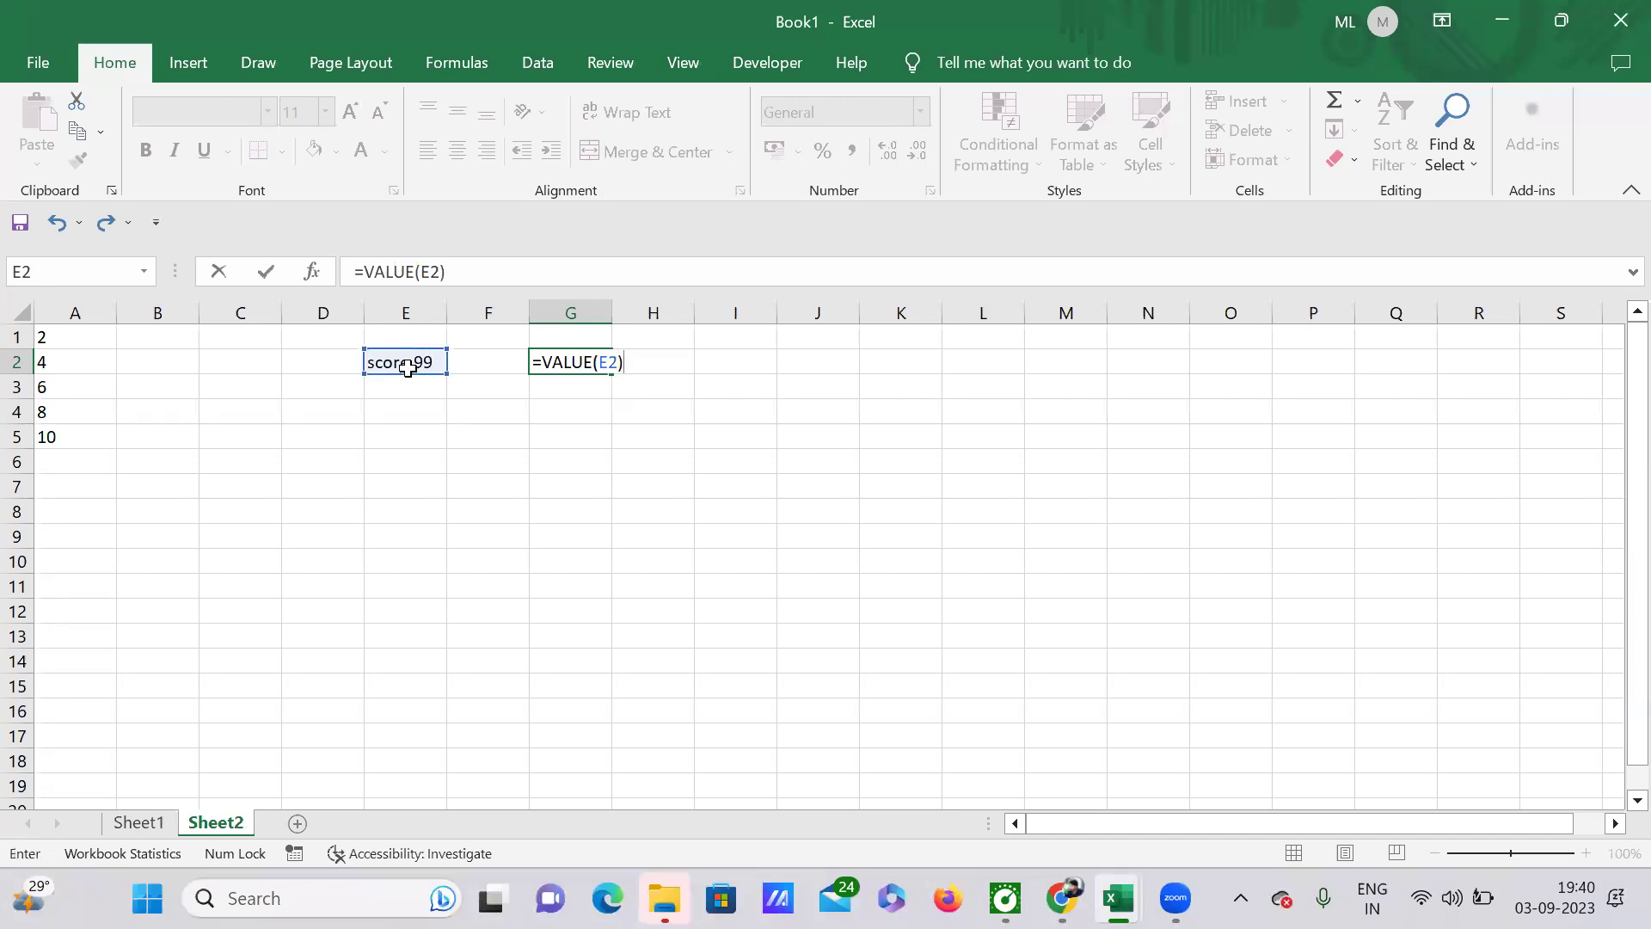
{"action": "key", "text": "Return"}
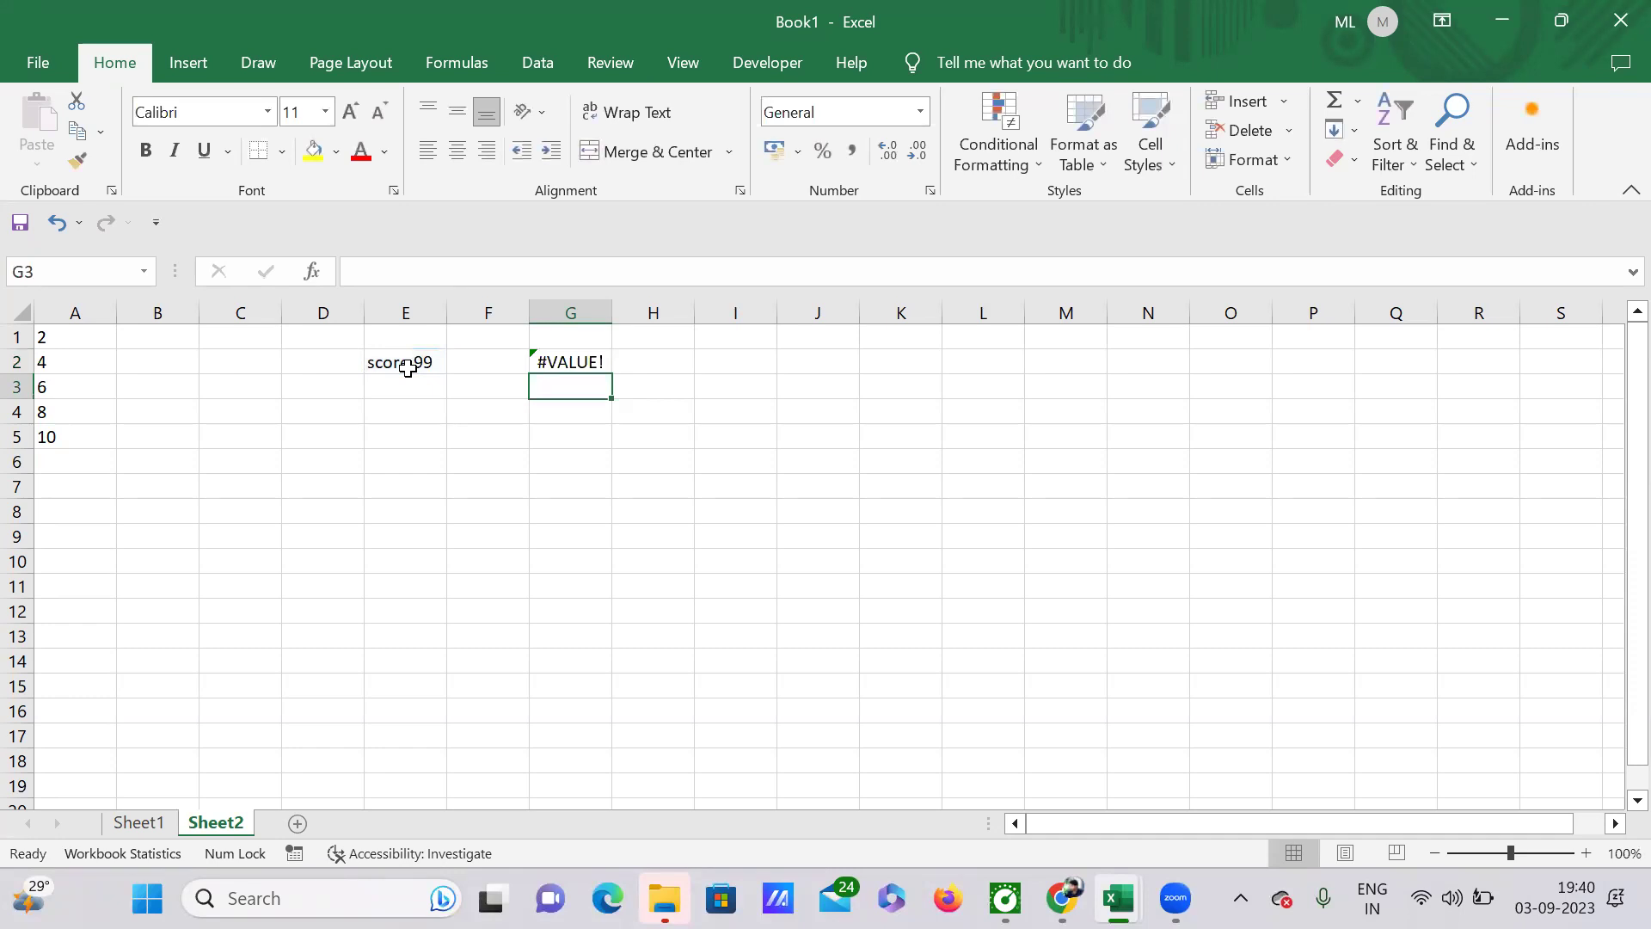
- Delete the contents of cell G2 to make room for a new formula
{"action": "left_click", "coordinate": [563, 360]}
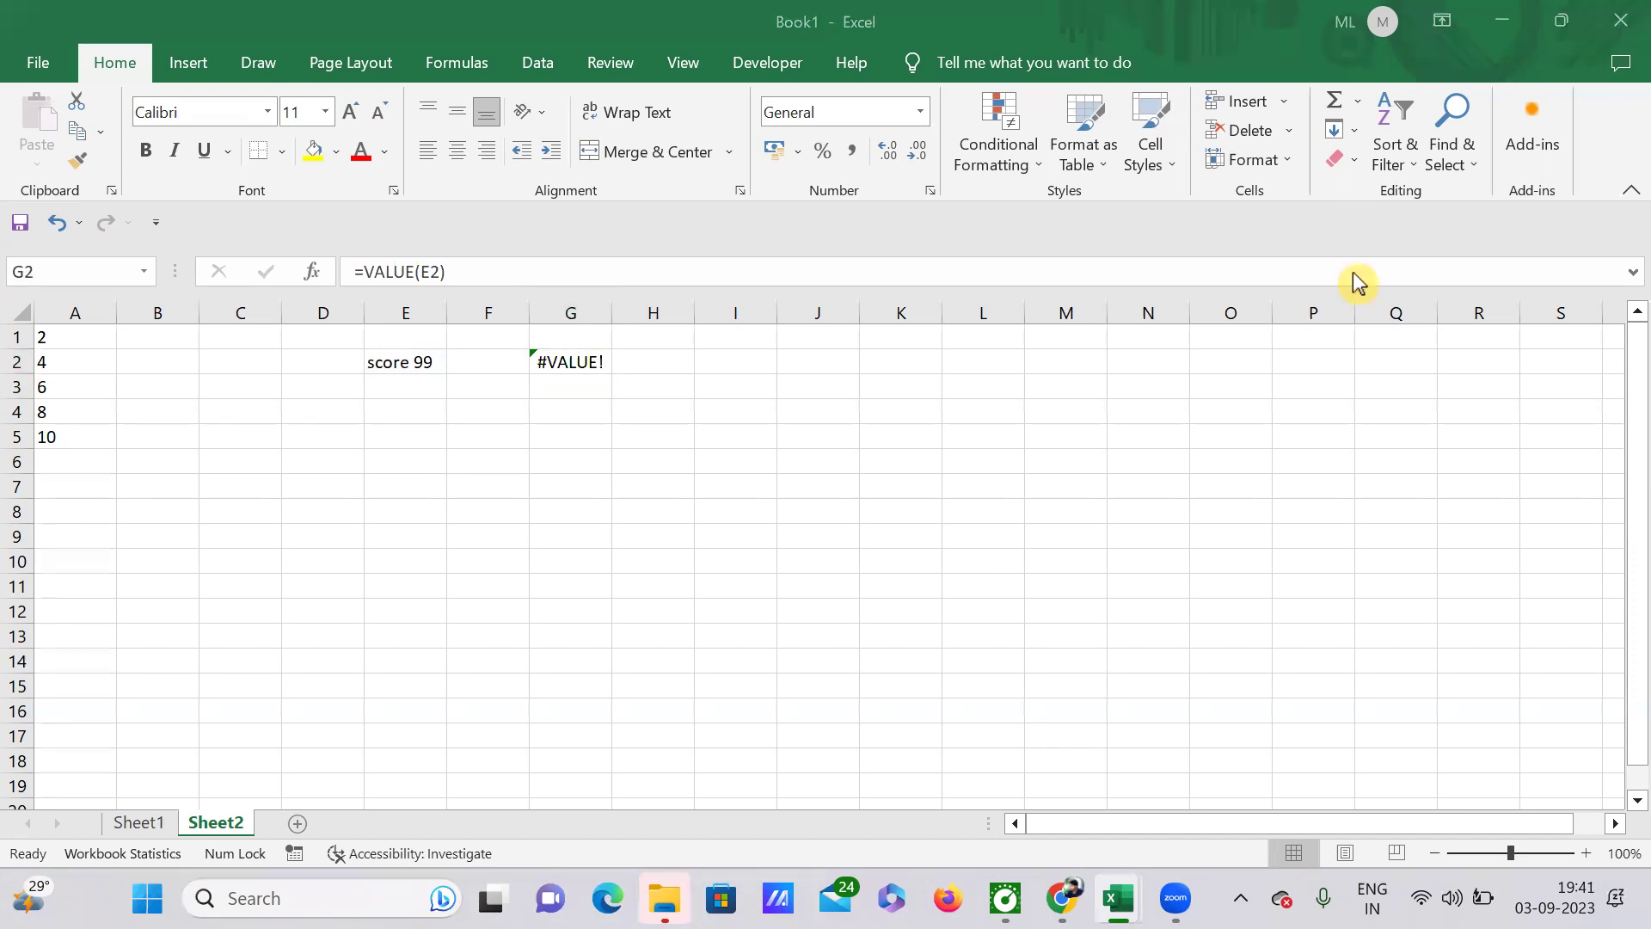
{"action": "left_click", "coordinate": [570, 362]}
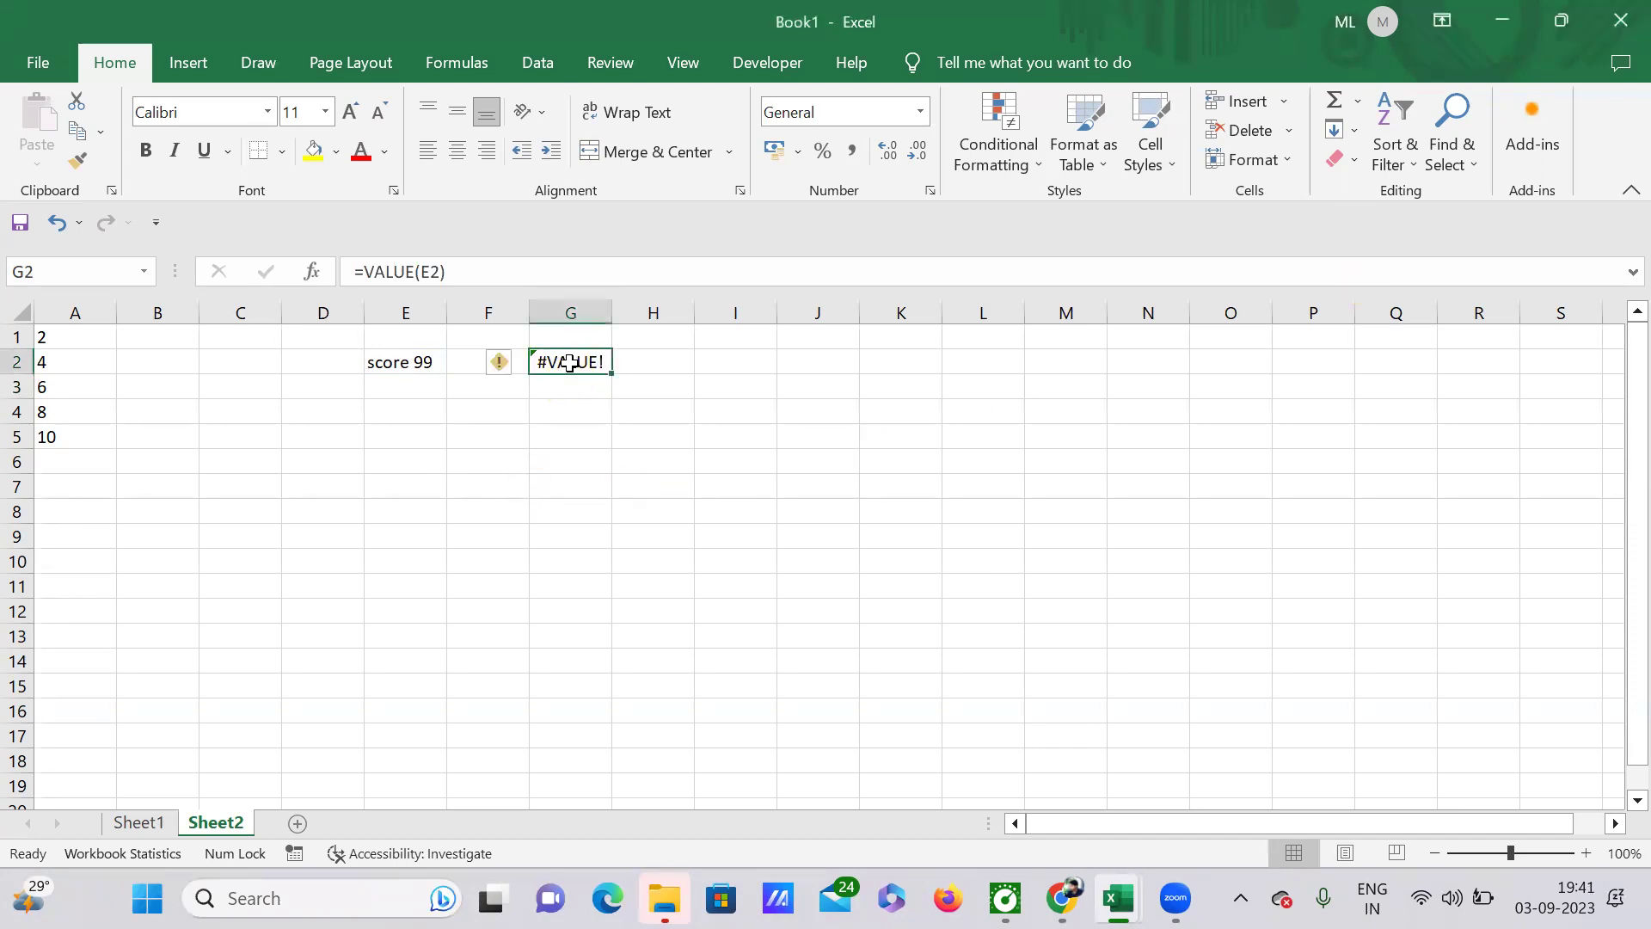
{"action": "key", "text": "Delete"}
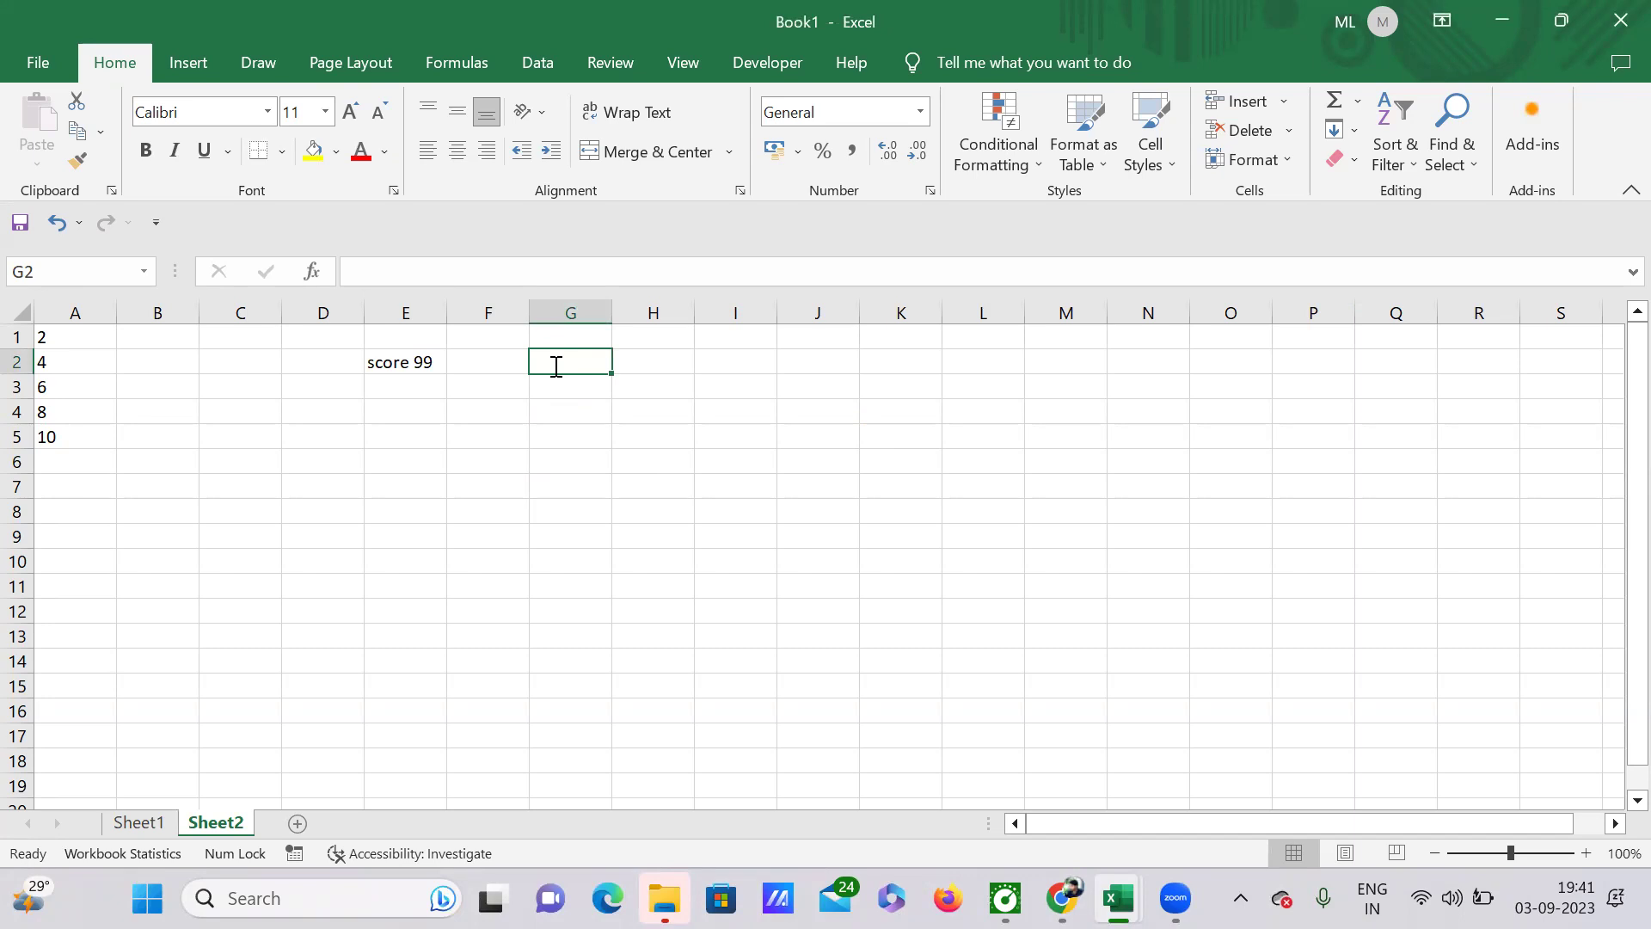
- Write the formula =RIGHT(E2,2) in cell G2 to extract the last two characters of E2
{"action": "type", "text": "=r"}
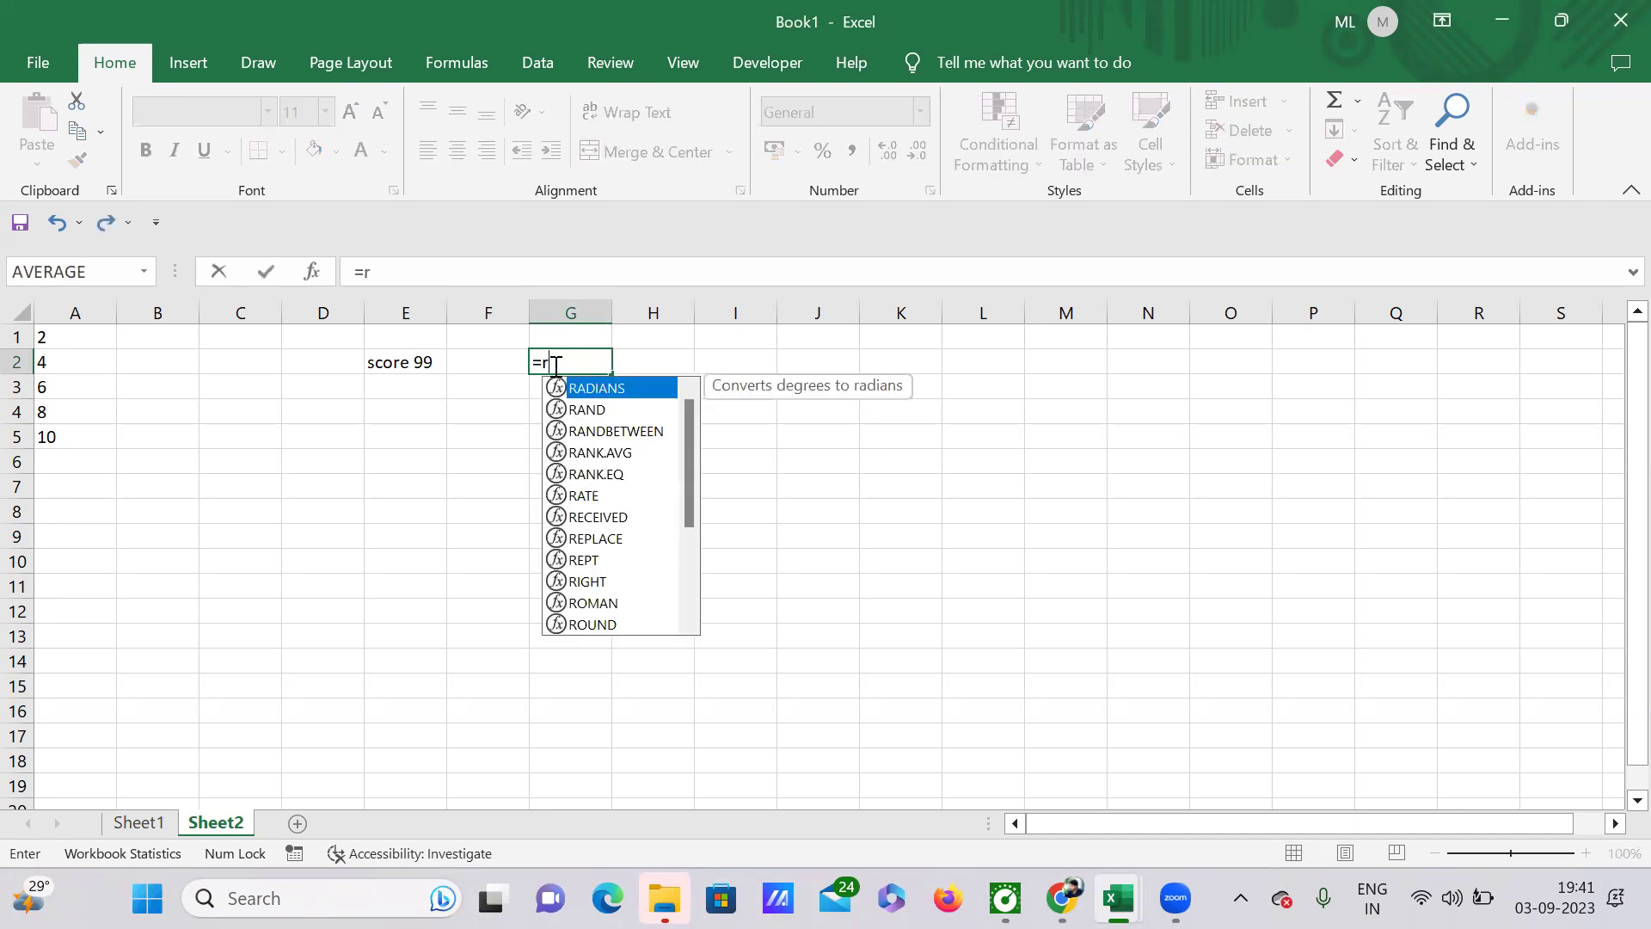
{"action": "type", "text": "ight"}
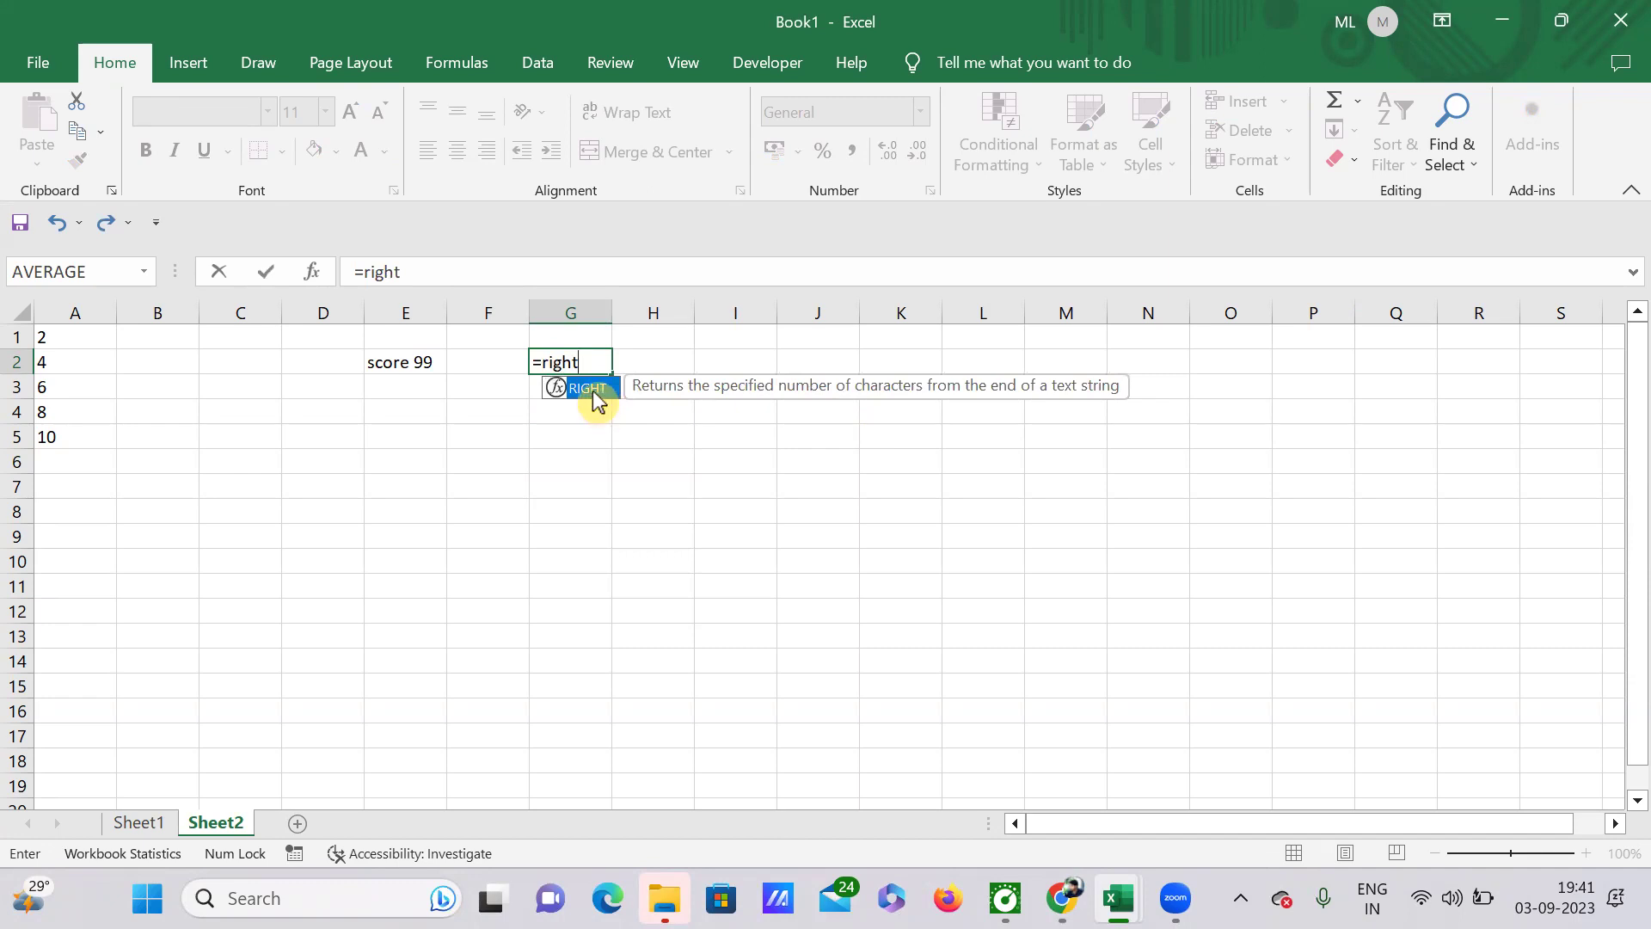
{"action": "double_click", "coordinate": [594, 385]}
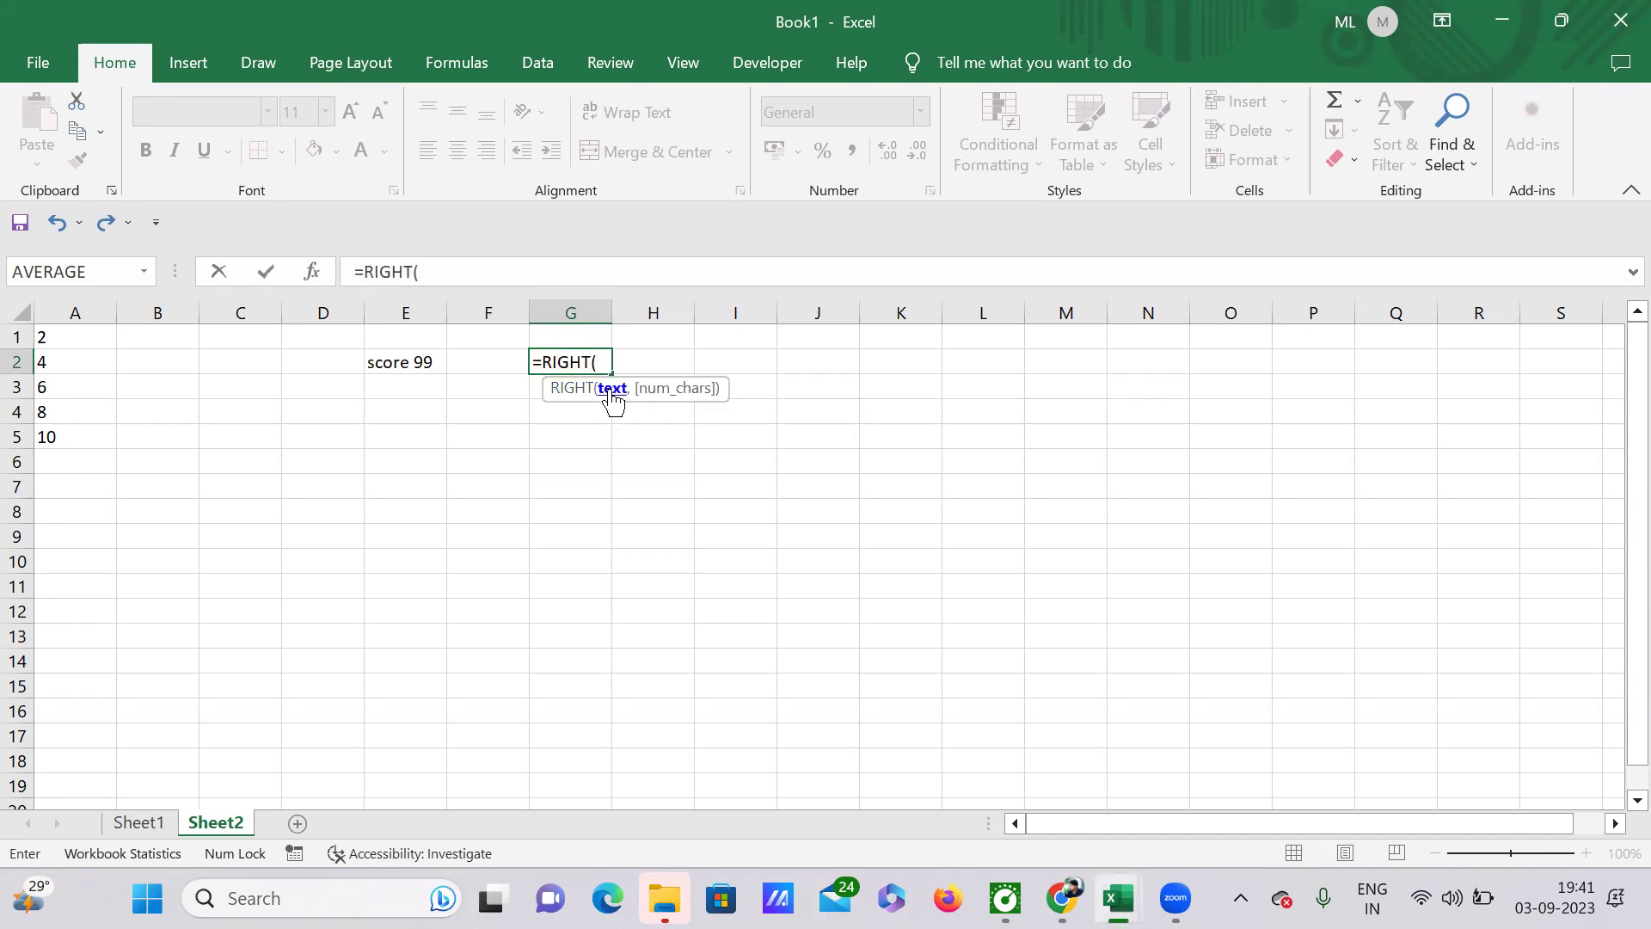
{"action": "left_click", "coordinate": [422, 365]}
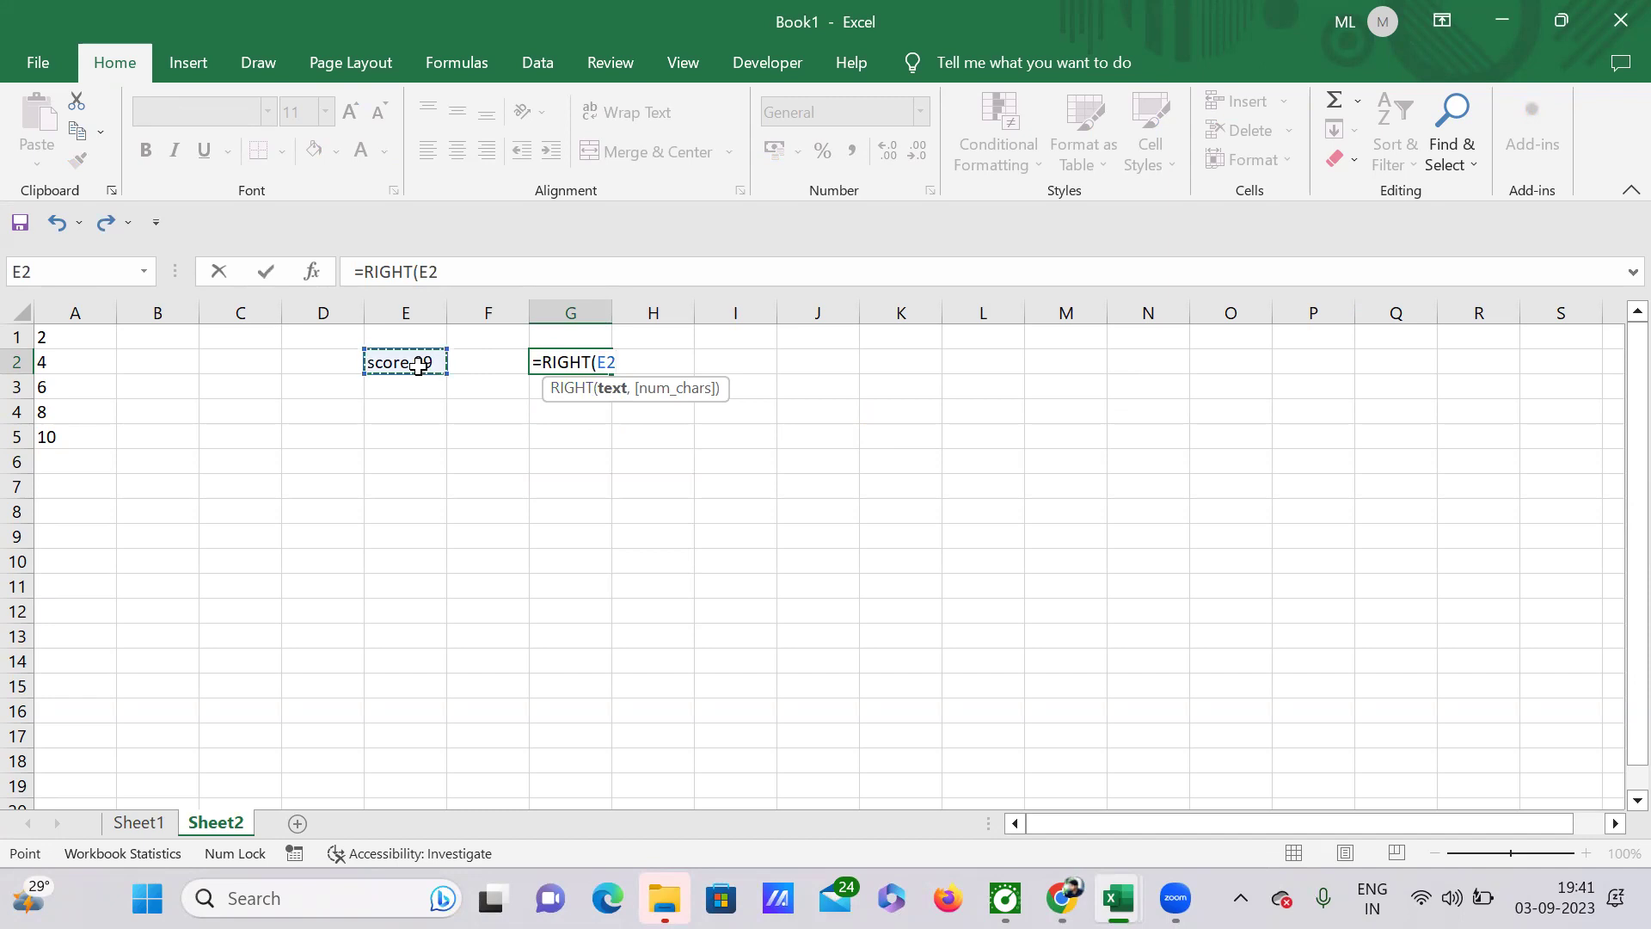
{"action": "type", "text": ","}
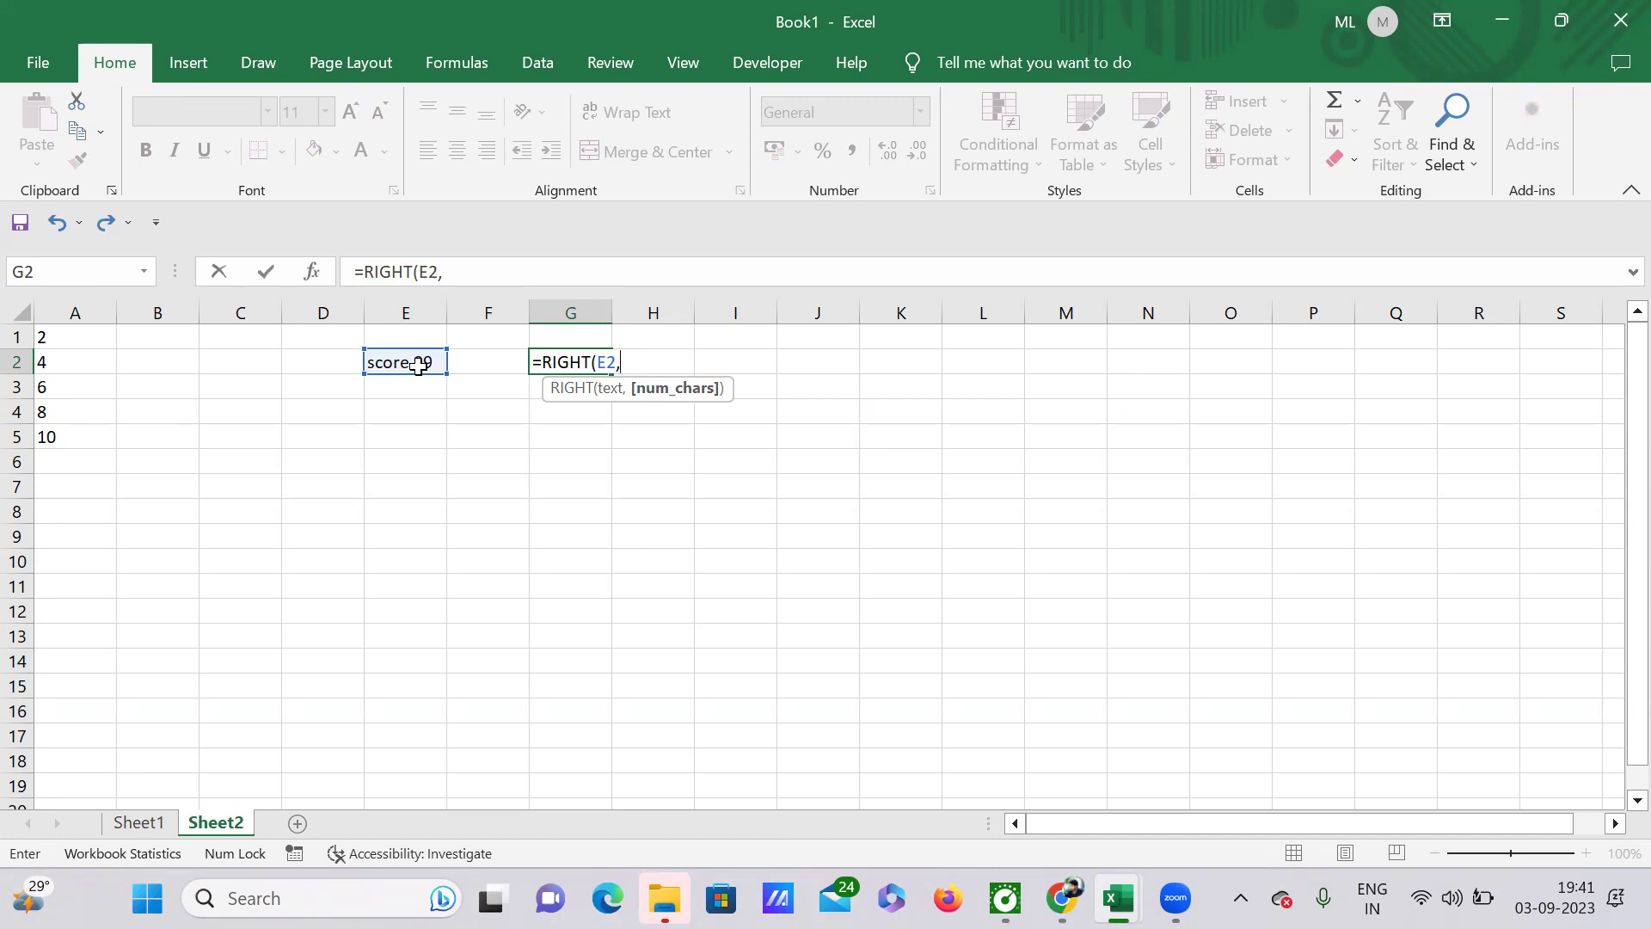
{"action": "type", "text": "2)"}
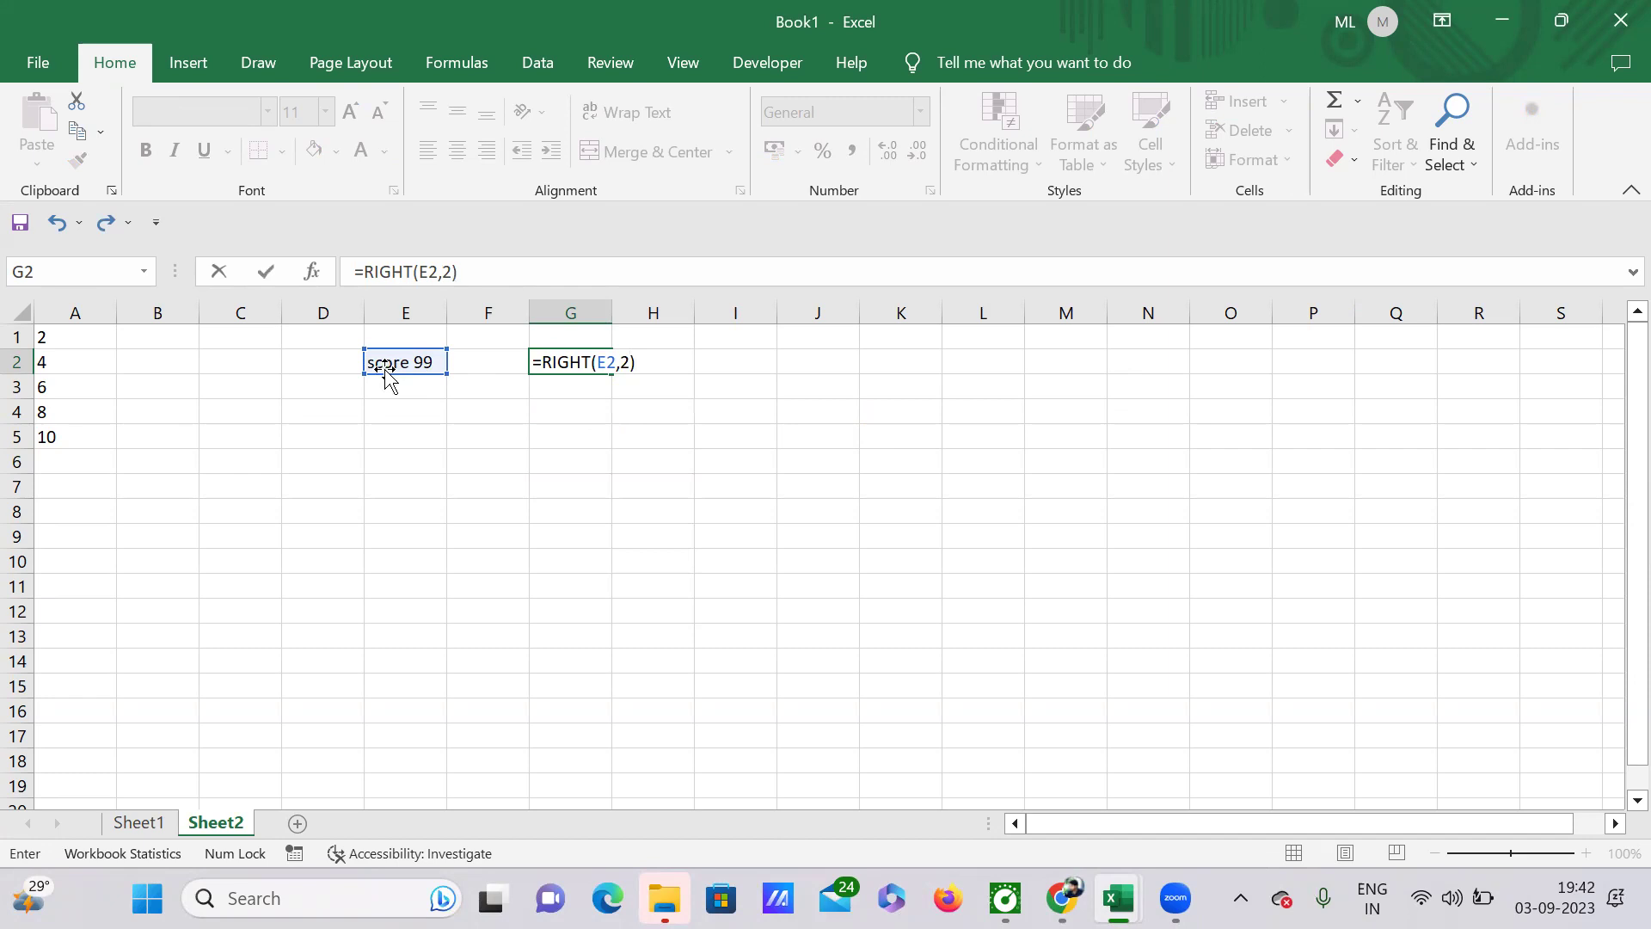
- Wrap the RIGHT function in VALUE, enter =VALUE(RIGHT(E2,2)) in G2 and select that cell
{"action": "left_click", "coordinate": [549, 370]}
{"action": "type", "text": "value"}
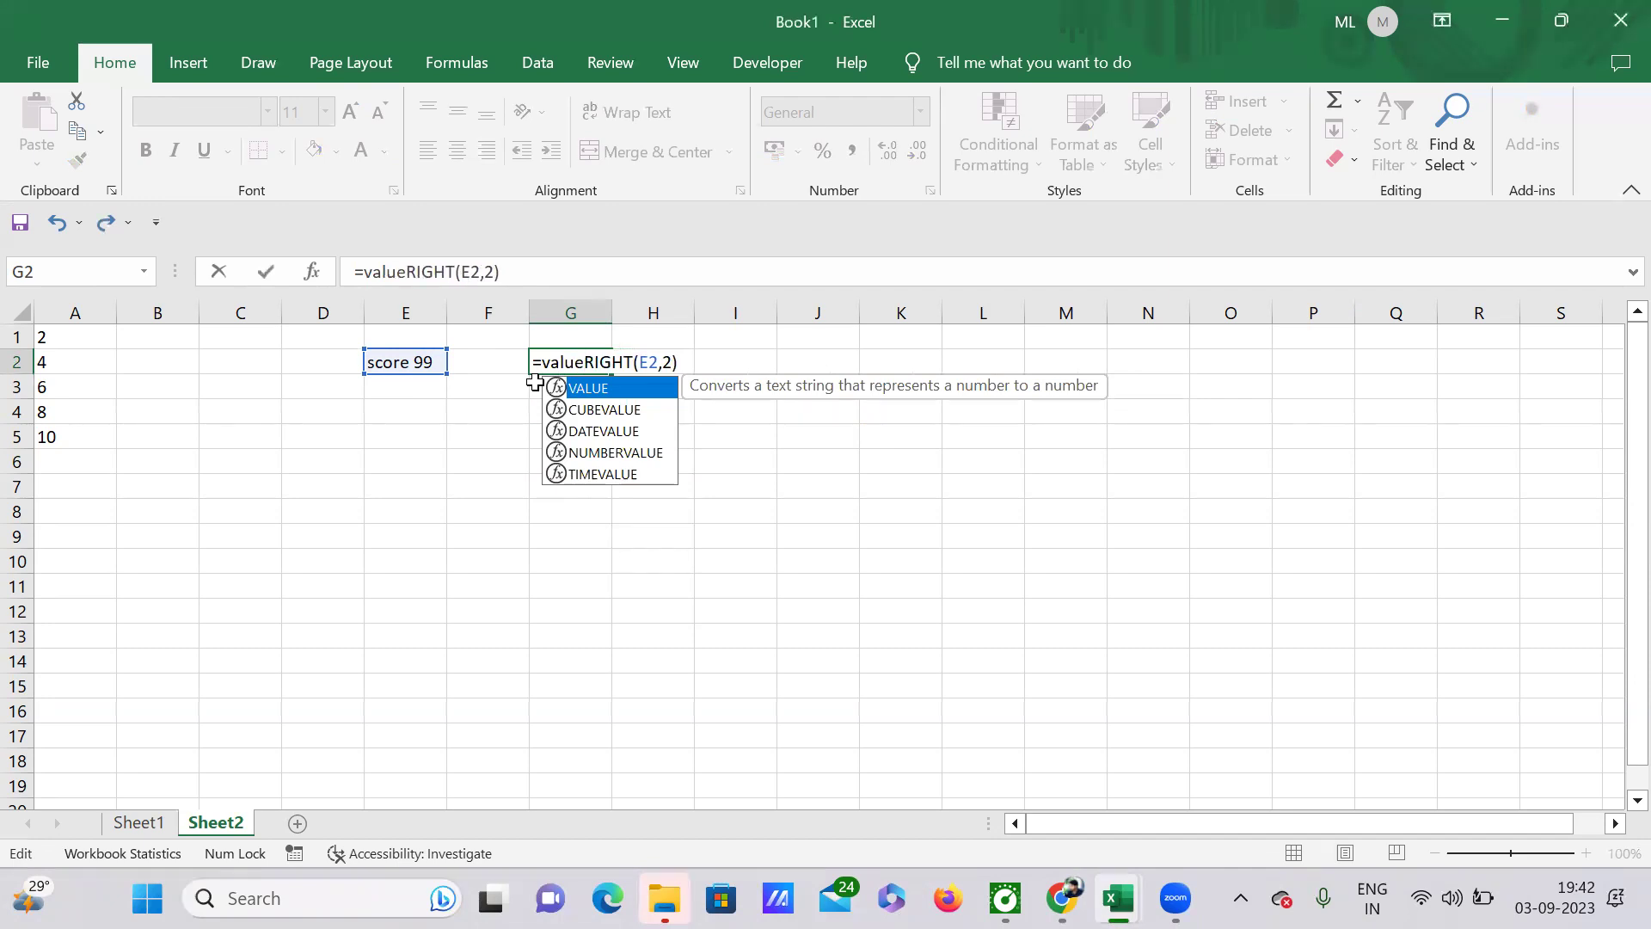
{"action": "type", "text": "("}
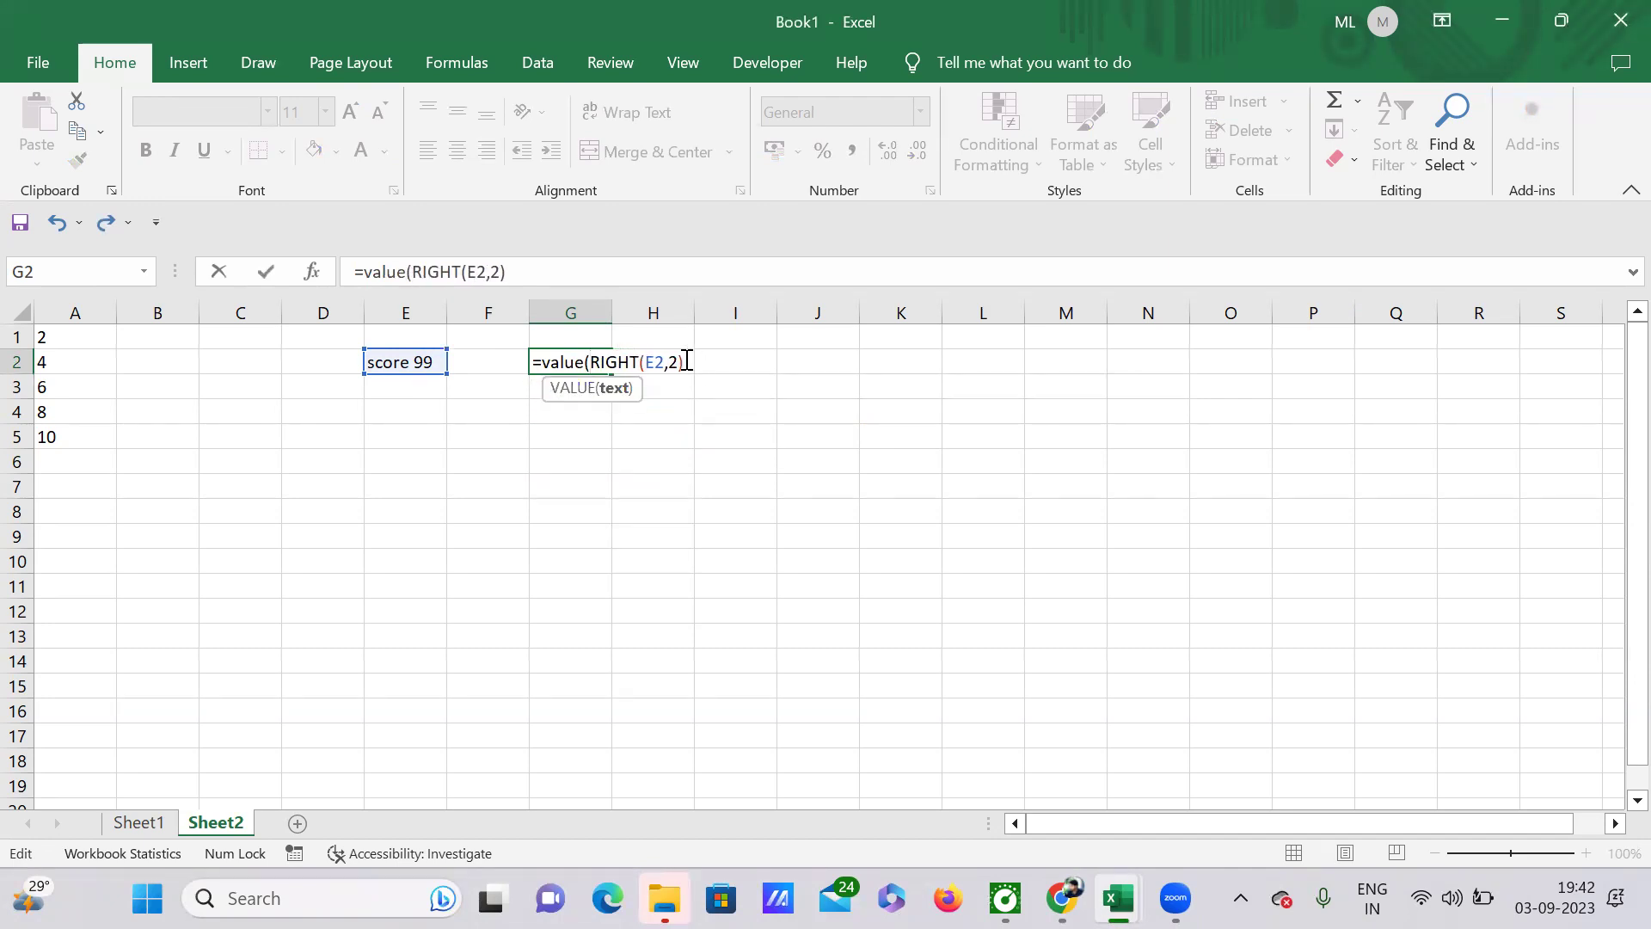
{"action": "type", "text": ")"}
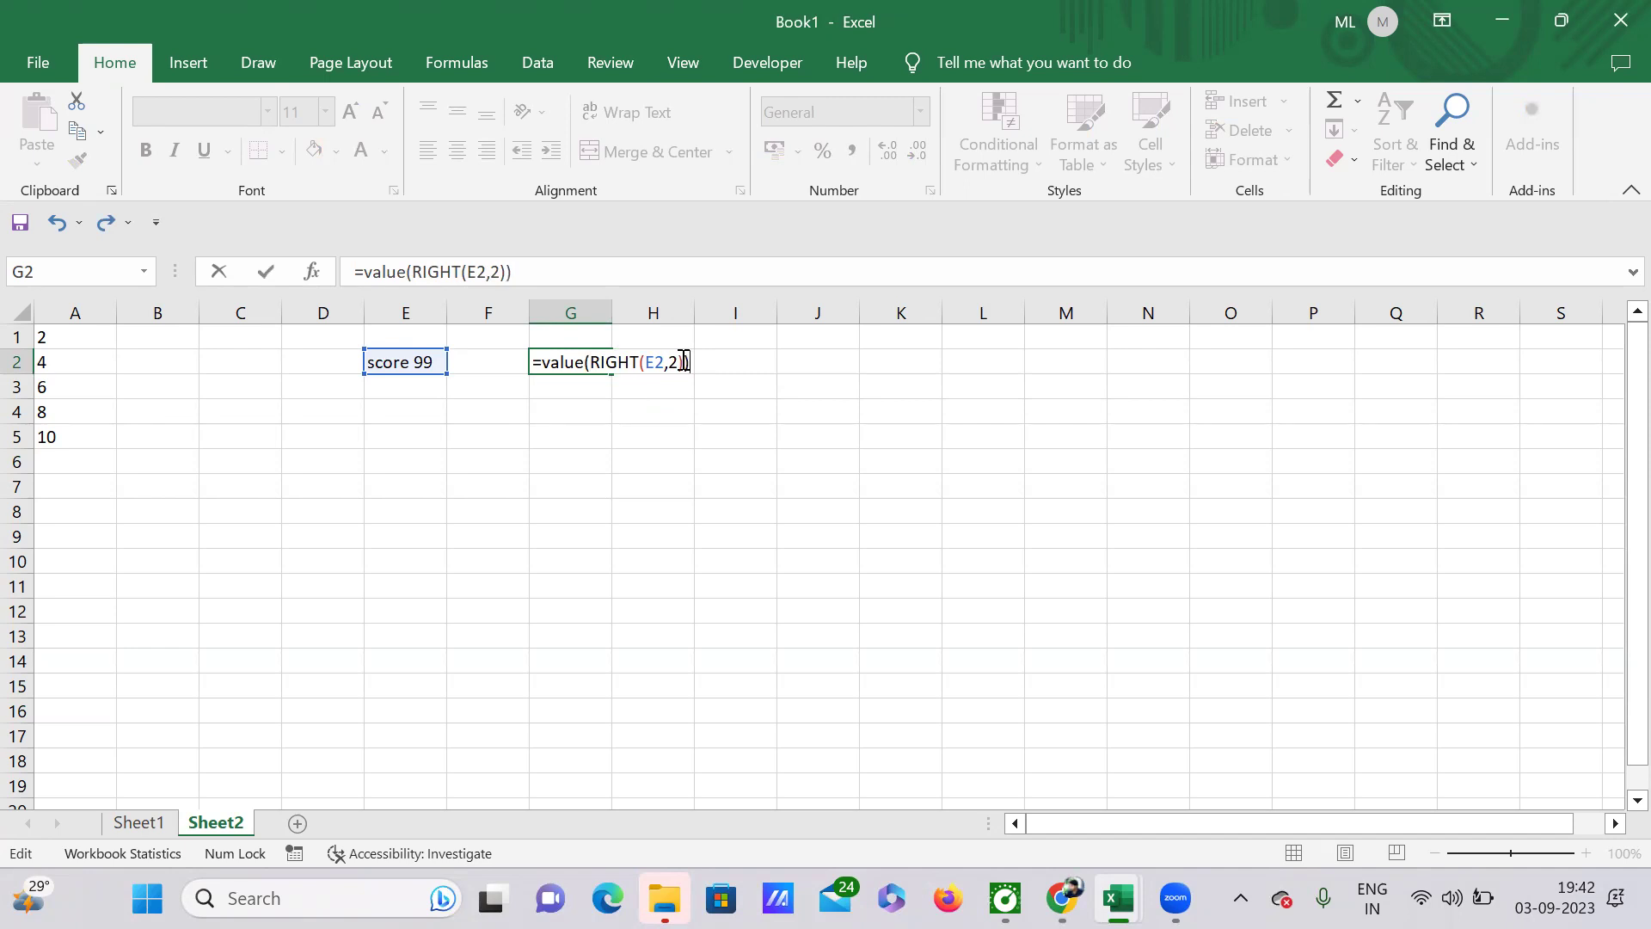
{"action": "key", "text": "Return"}
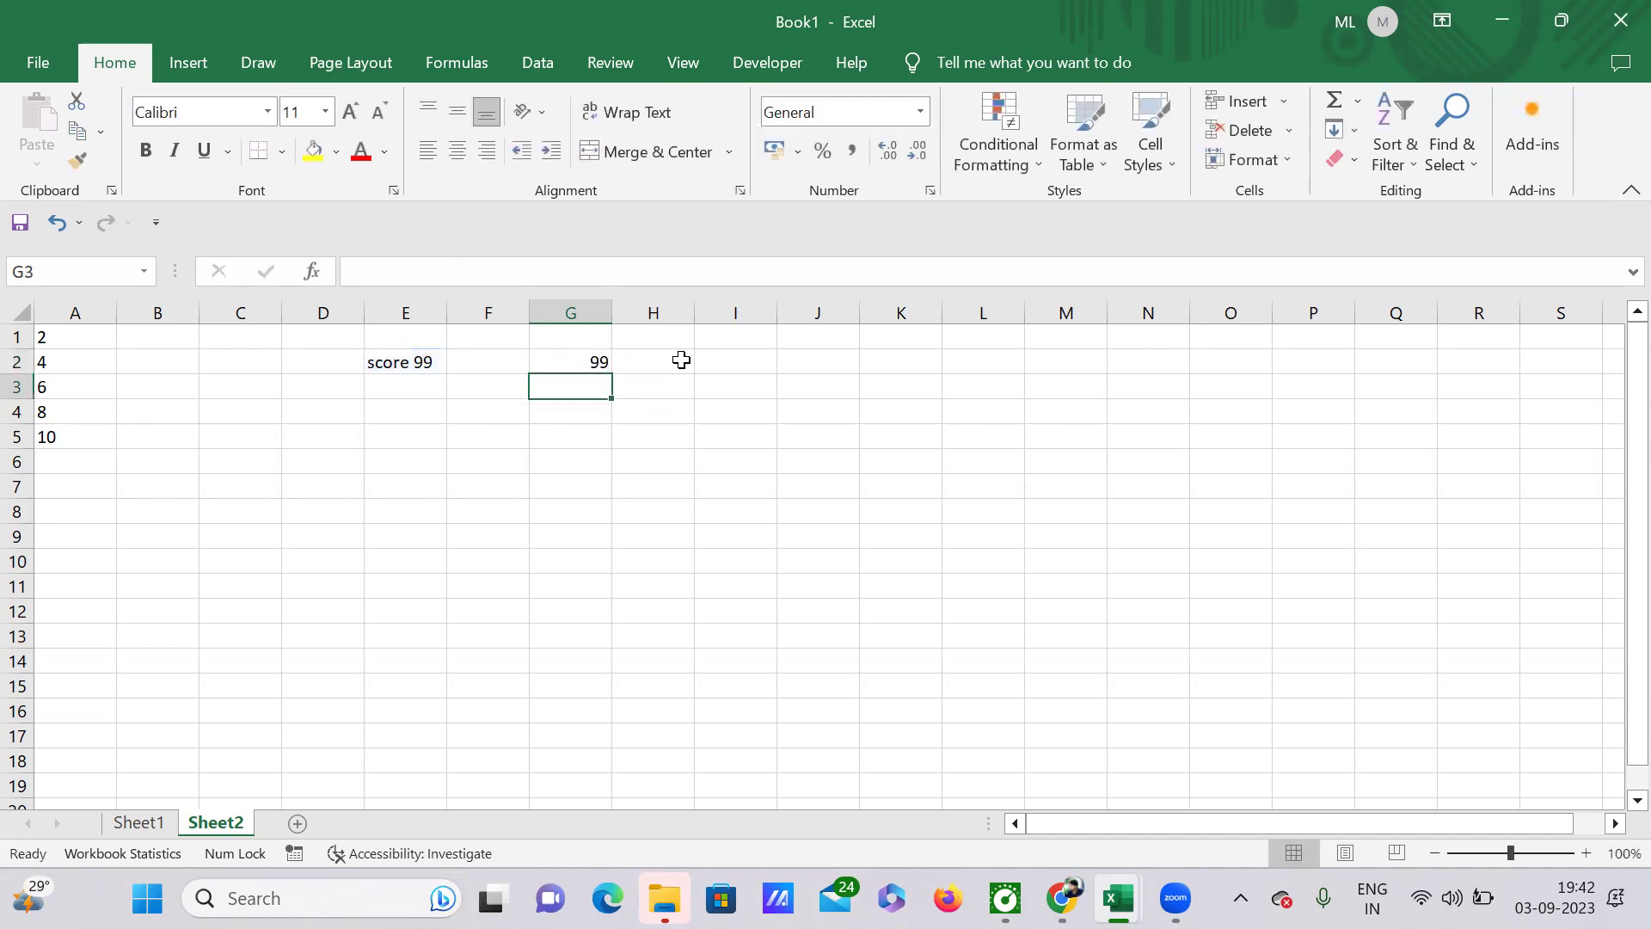
{"action": "left_click", "coordinate": [593, 362]}
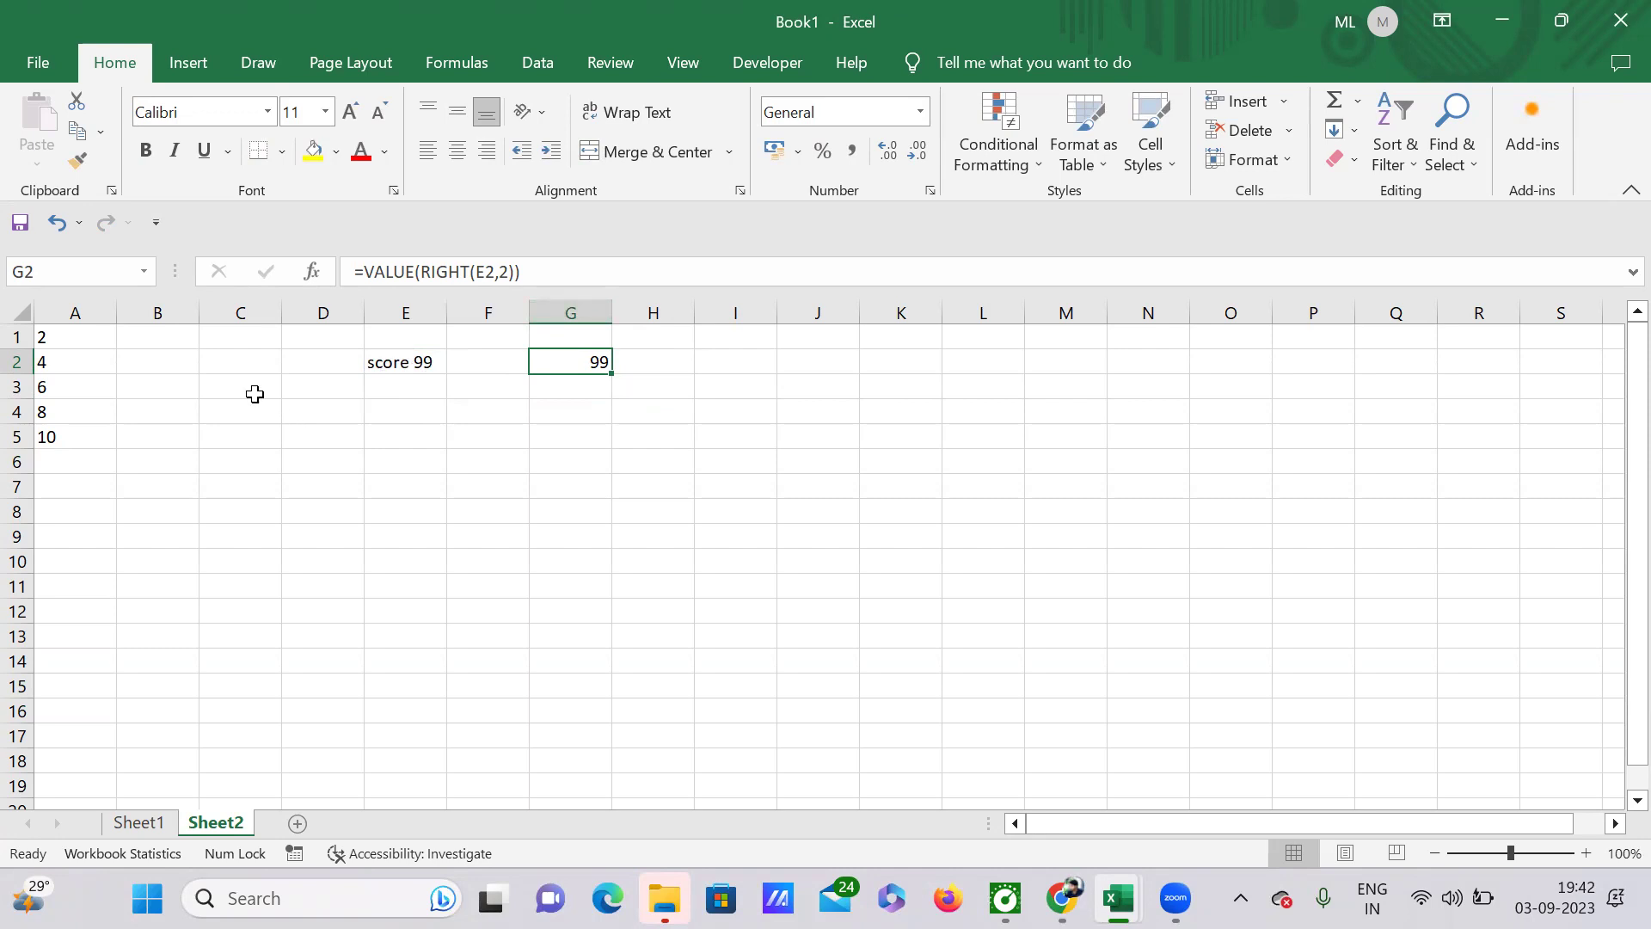
{"action": "left_click", "coordinate": [158, 346]}
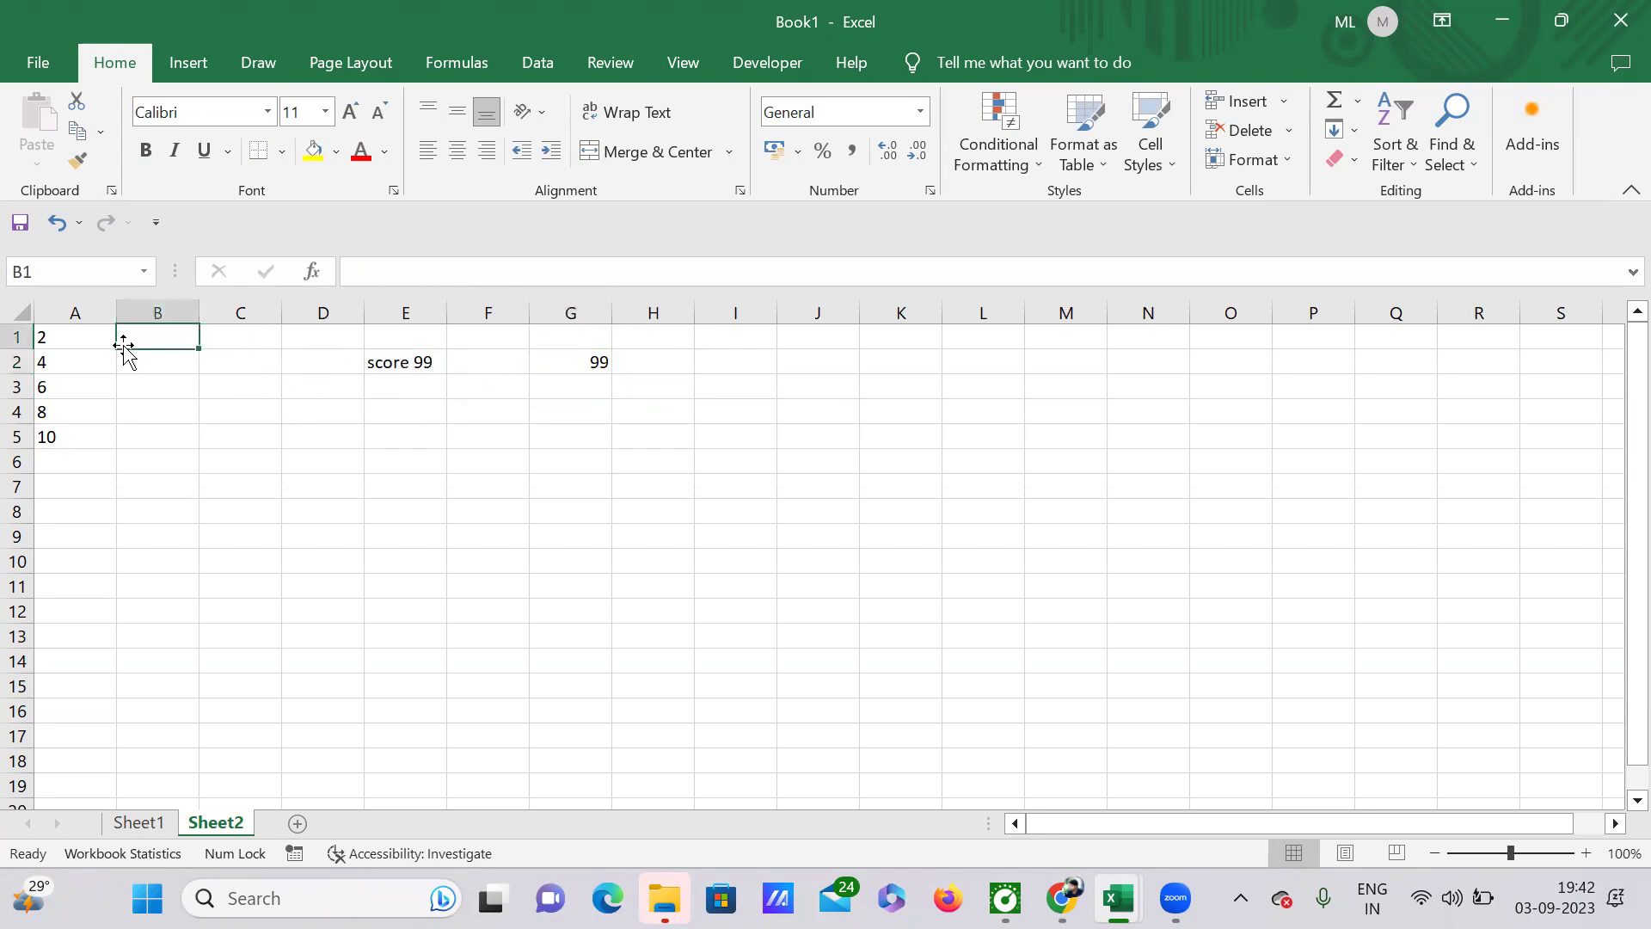
{"action": "type", "text": "valuew"}
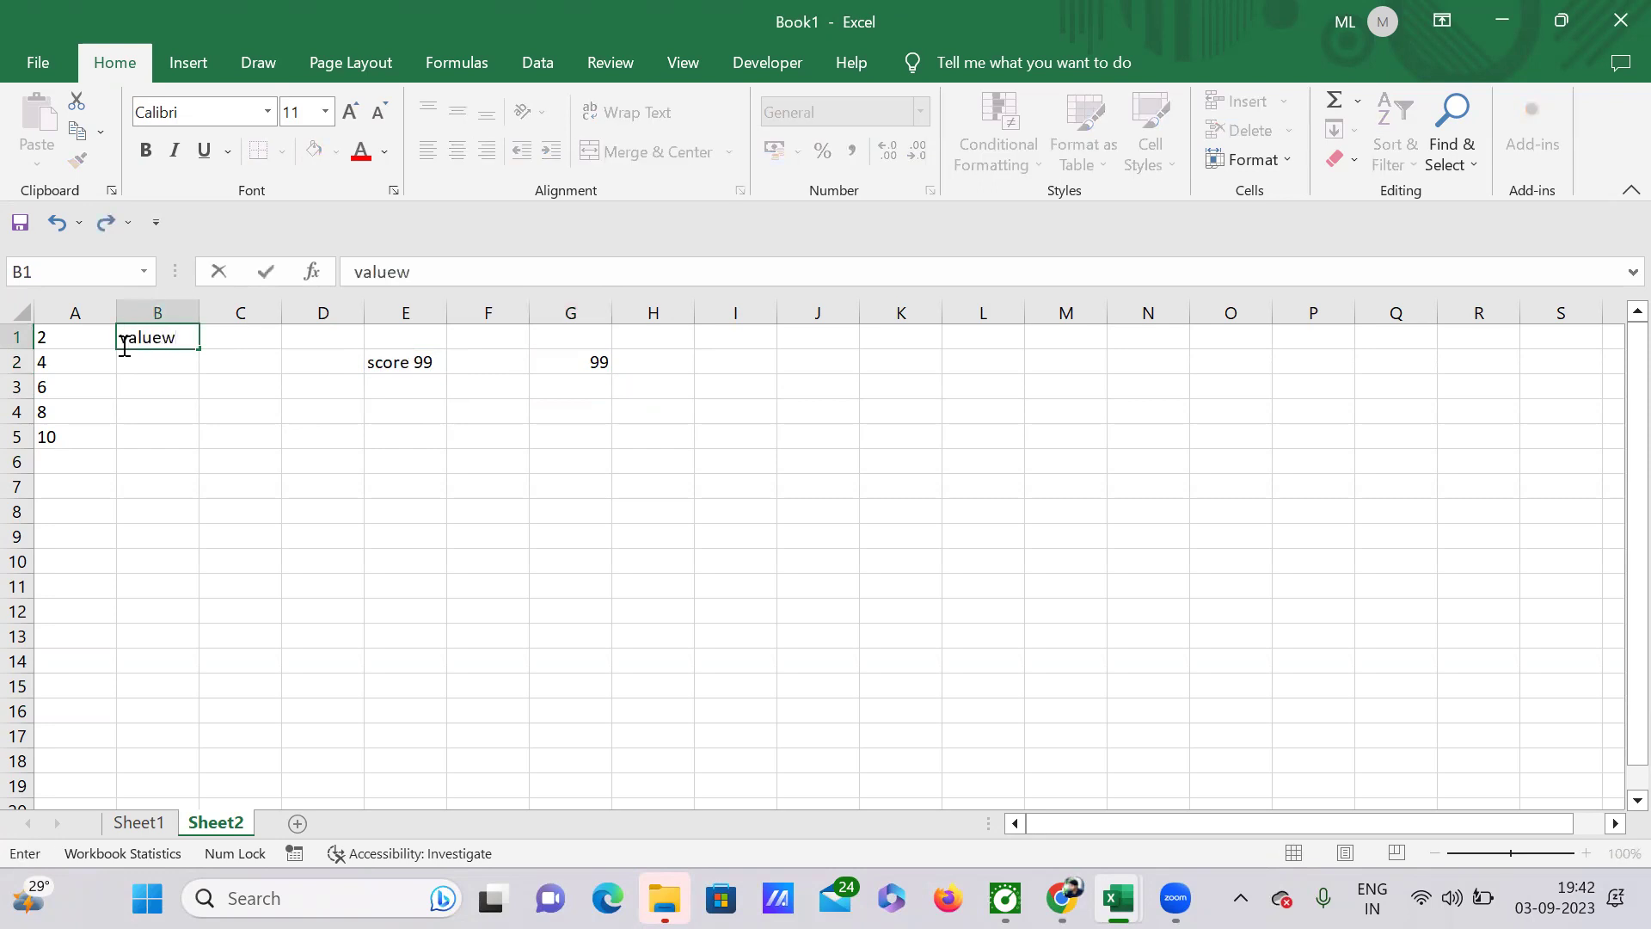
{"action": "key", "text": "BackSpace"}
{"action": "key", "text": "BackSpace"}
{"action": "key", "text": "BackSpace"}
{"action": "key", "text": "BackSpace"}
{"action": "key", "text": "BackSpace"}
{"action": "key", "text": "BackSpace"}
- Enter the numbers 2, 4, 6, 8 and 10 in cells C8 to C12
{"action": "left_click", "coordinate": [225, 509]}
{"action": "type", "text": "2"}
{"action": "key", "text": "Return"}
{"action": "type", "text": "4"}
{"action": "key", "text": "Return"}
{"action": "type", "text": "6"}
{"action": "key", "text": "Return"}
{"action": "type", "text": "8"}
{"action": "key", "text": "Return"}
{"action": "type", "text": "10"}
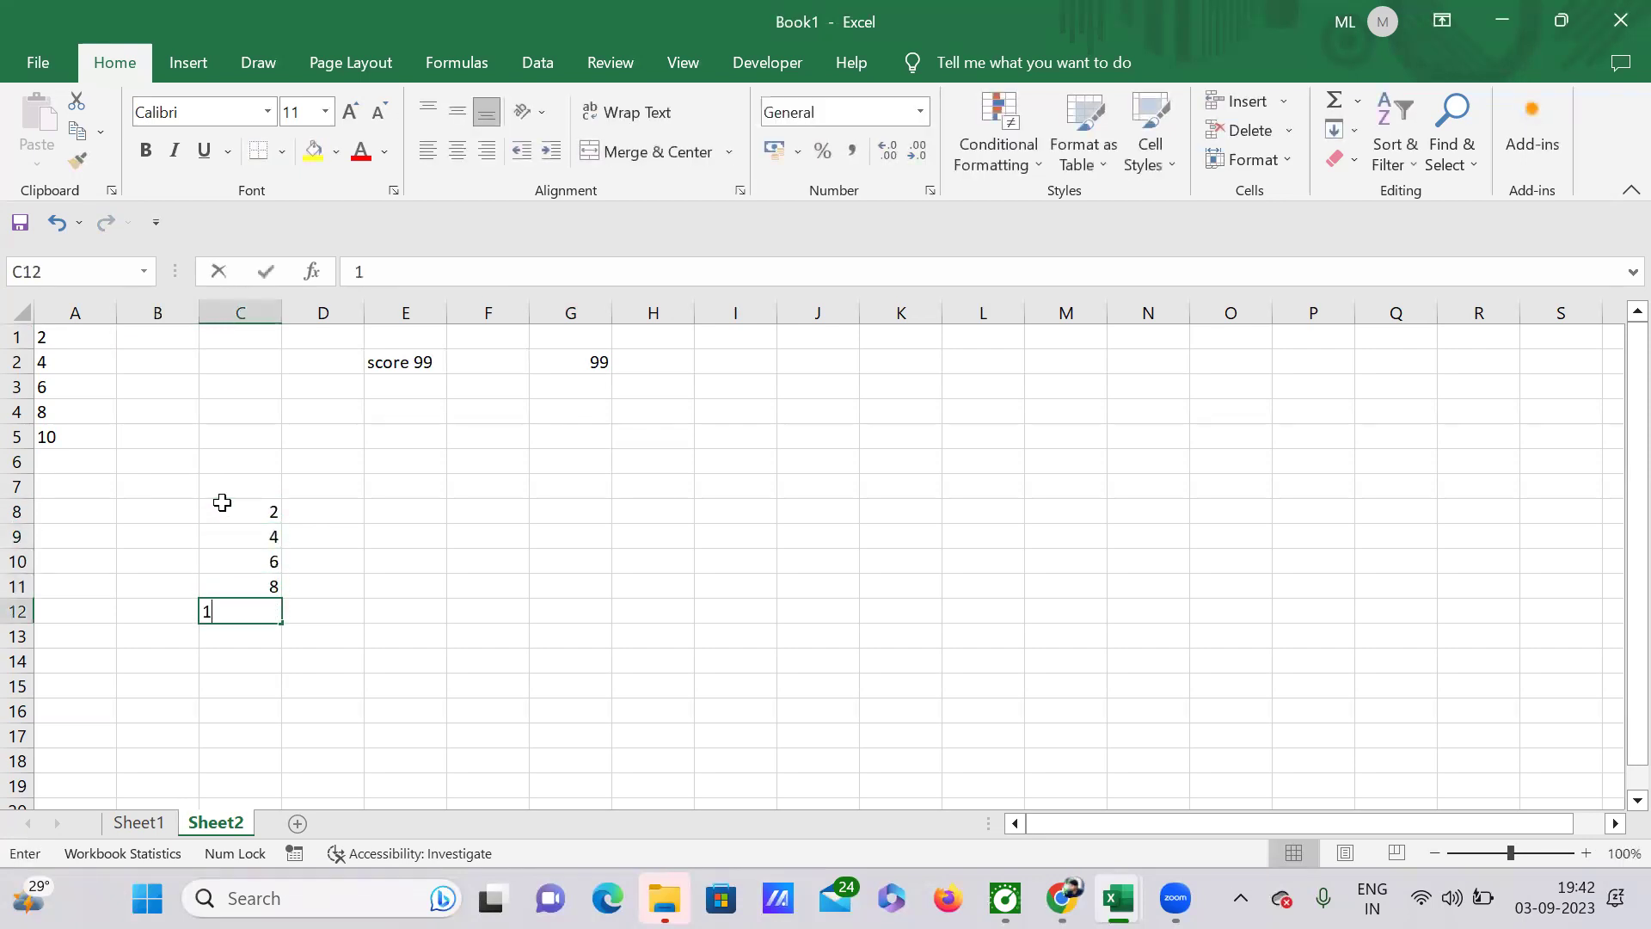
{"action": "key", "text": "Return"}
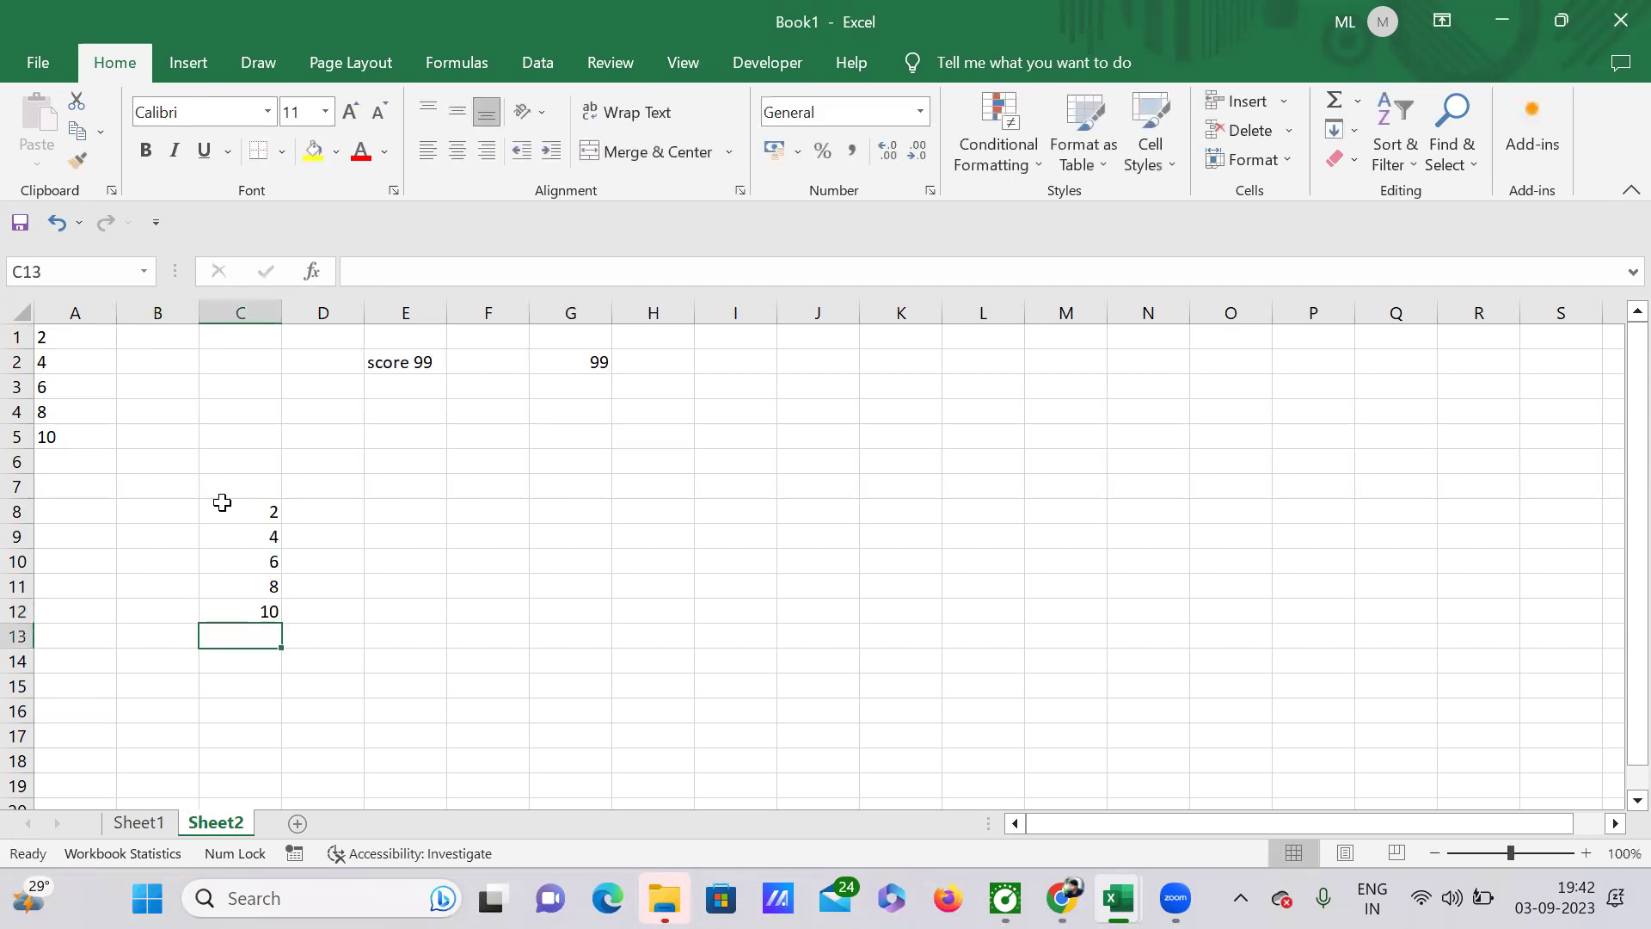
- Enter the formula =VALUE(C8) in cell E8
{"action": "left_click", "coordinate": [429, 512]}
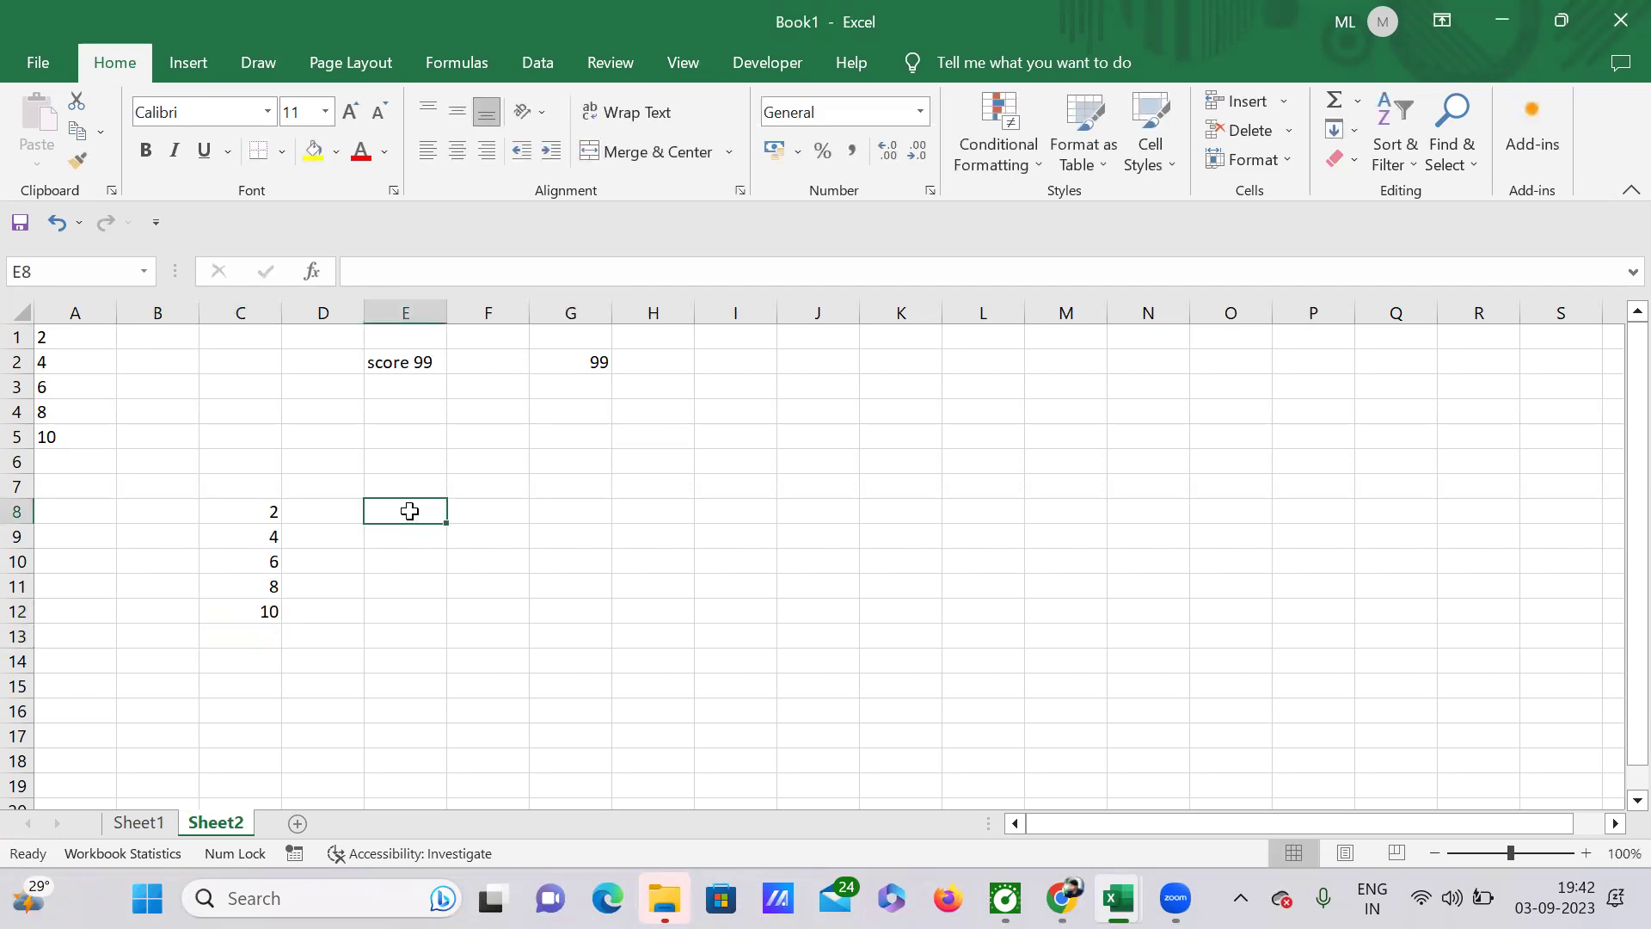
{"action": "type", "text": "=va"}
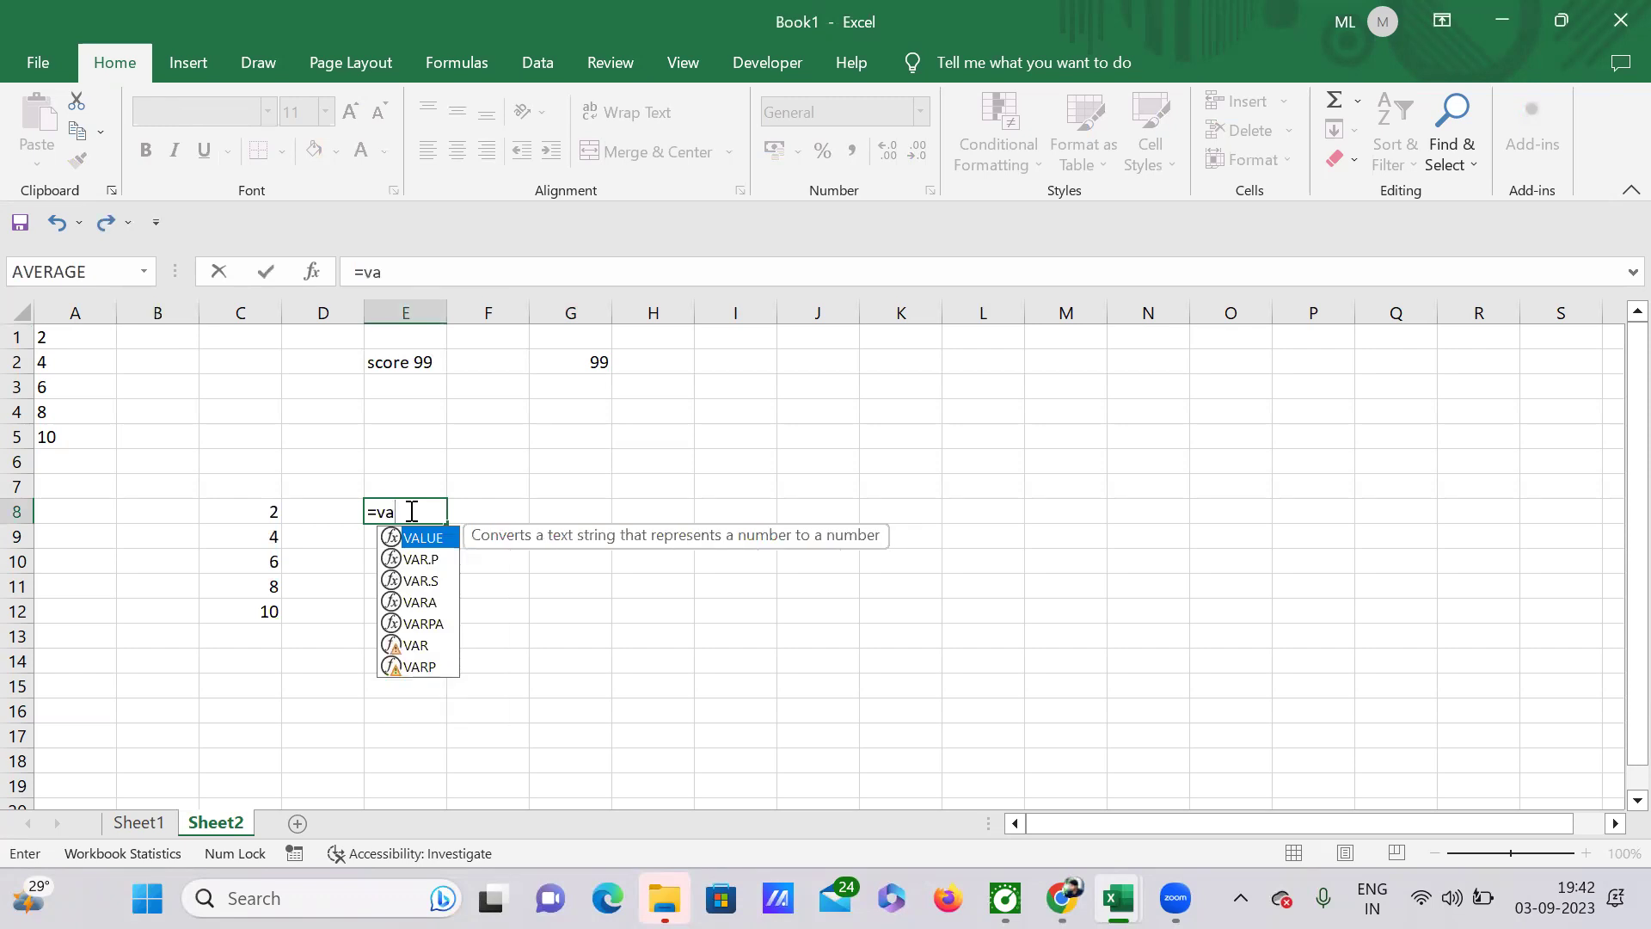
{"action": "type", "text": "lu"}
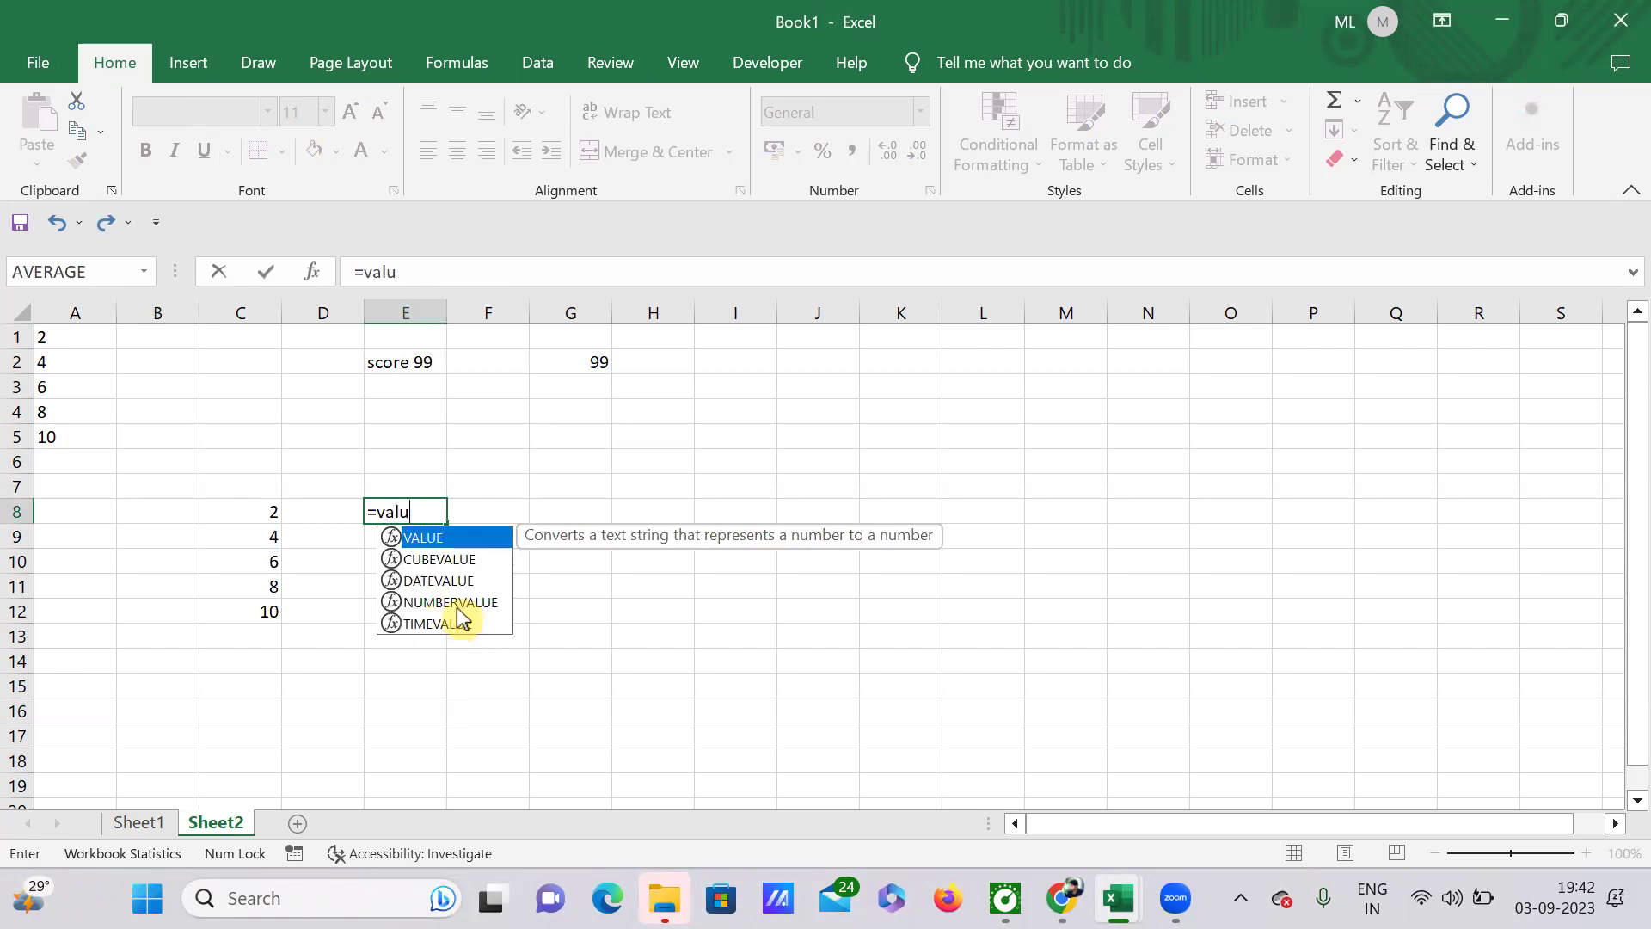
{"action": "double_click", "coordinate": [421, 540]}
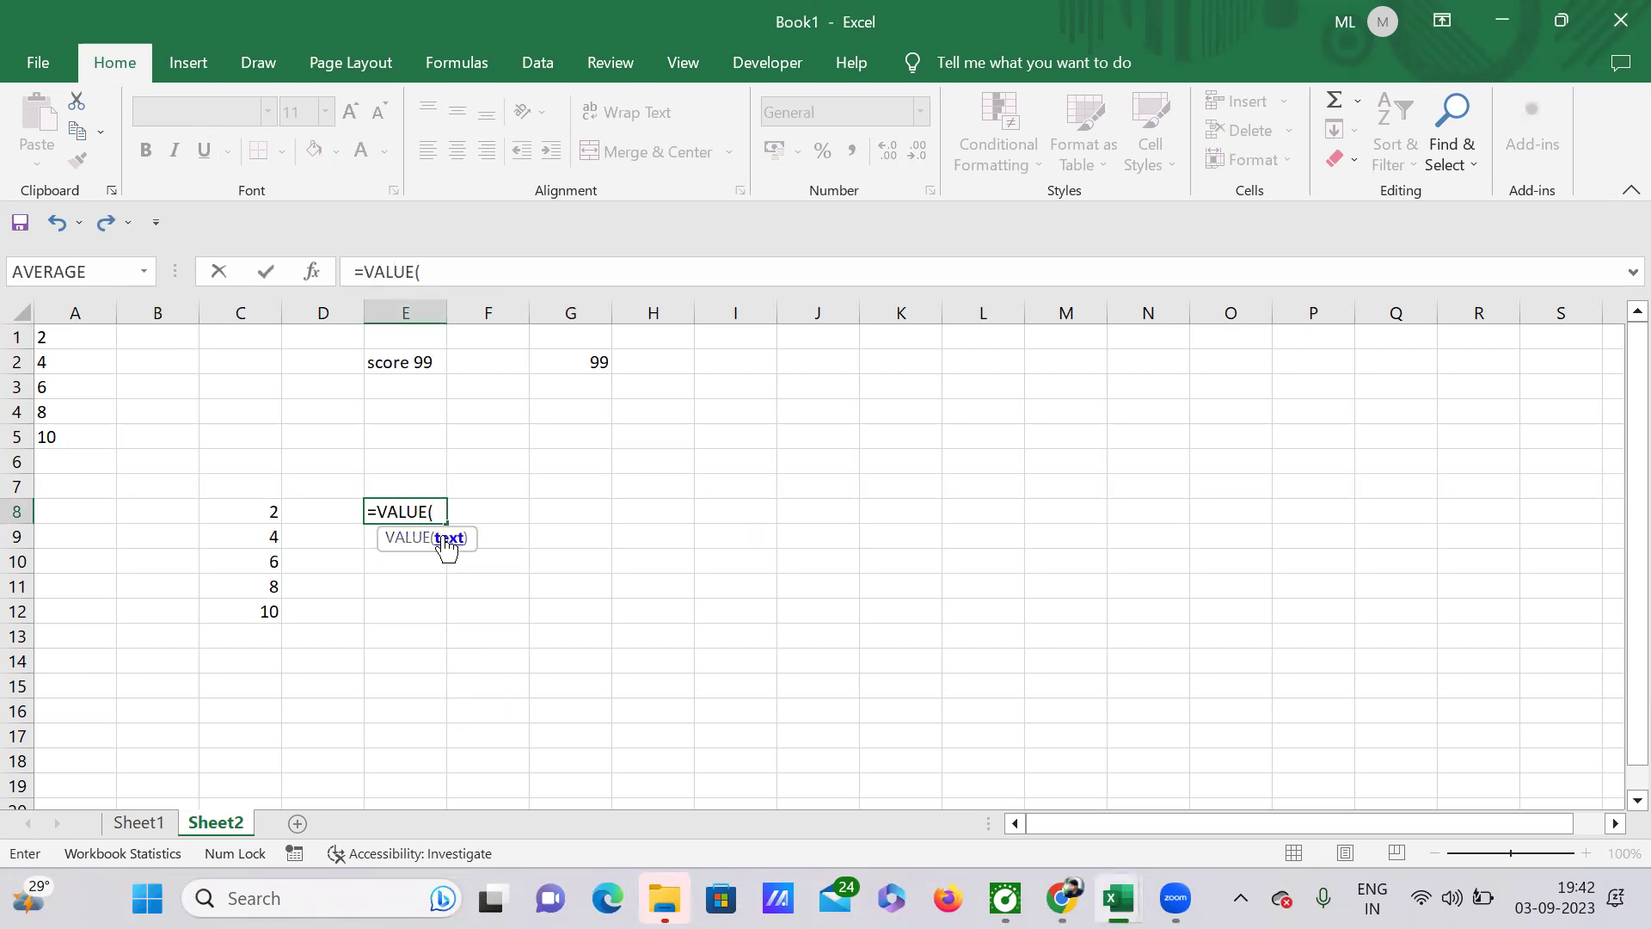
{"action": "left_click", "coordinate": [272, 508]}
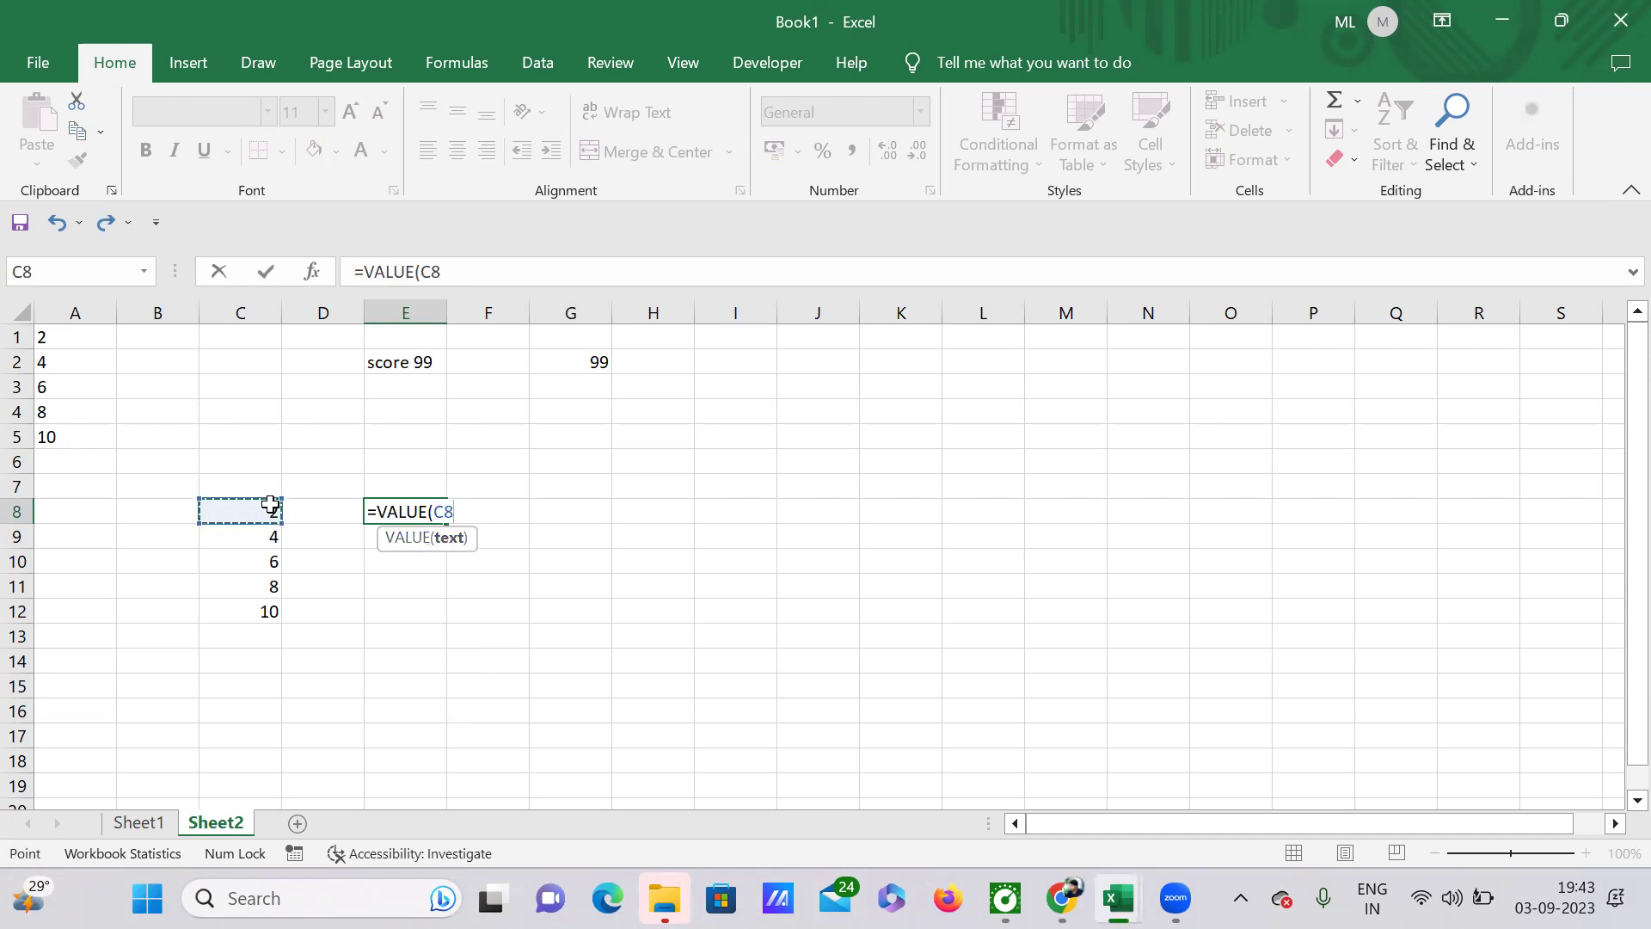
{"action": "type", "text": ")"}
{"action": "key", "text": "Return"}
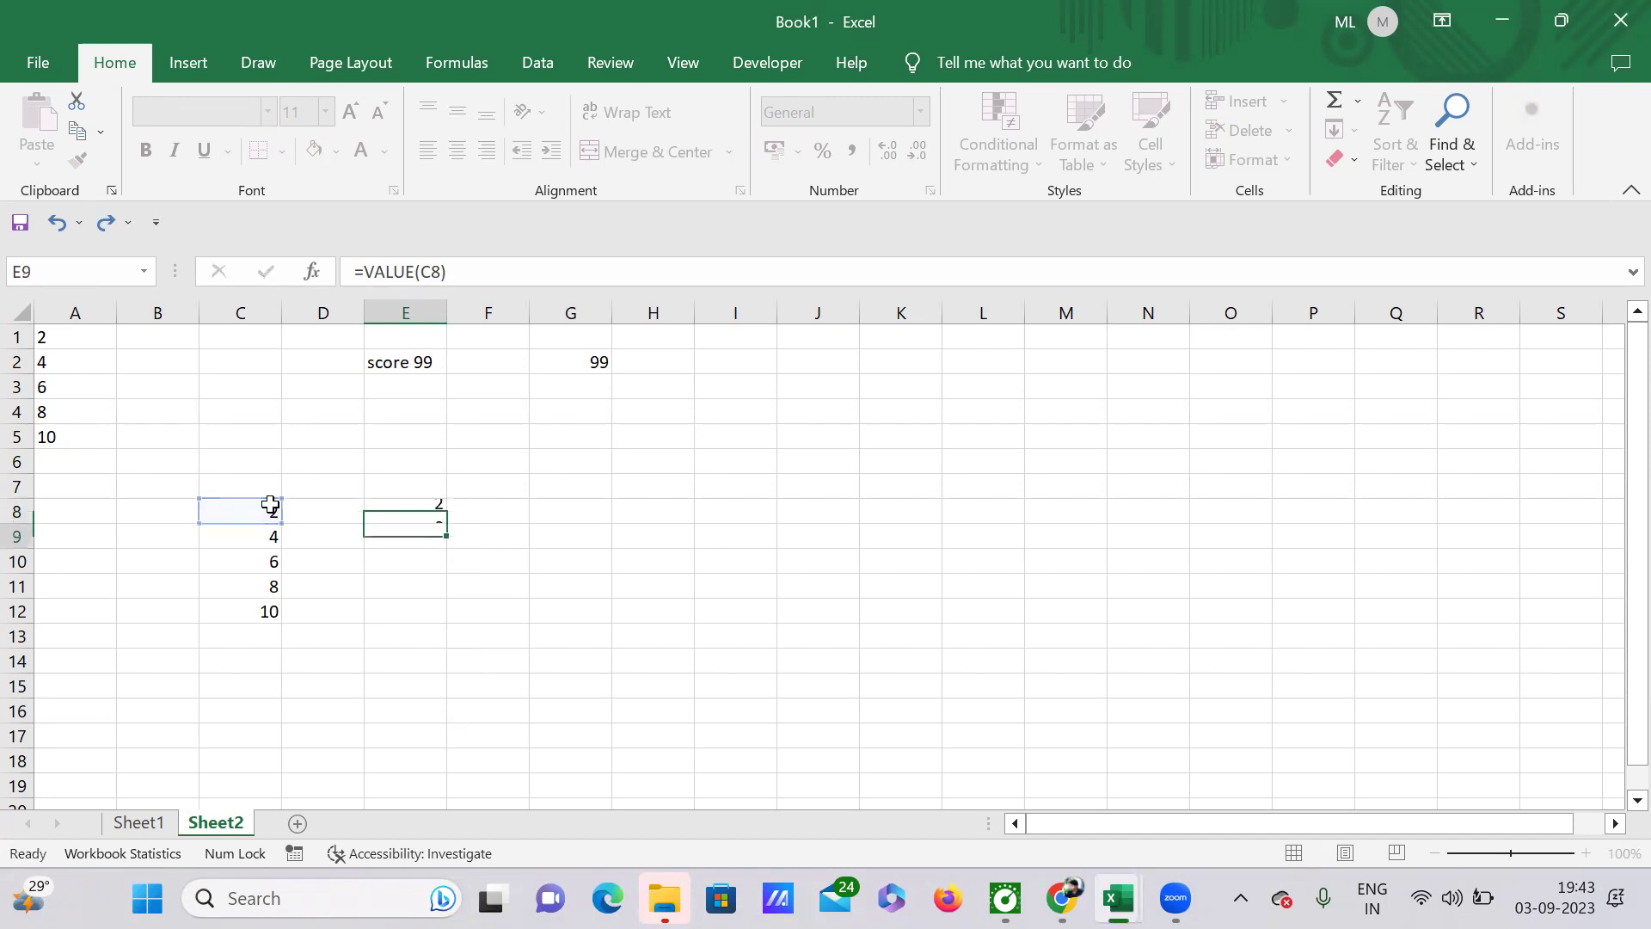
- Fill the VALUE formula from E8 down to E12 to cover the numbers in column C
{"action": "left_click", "coordinate": [407, 505]}
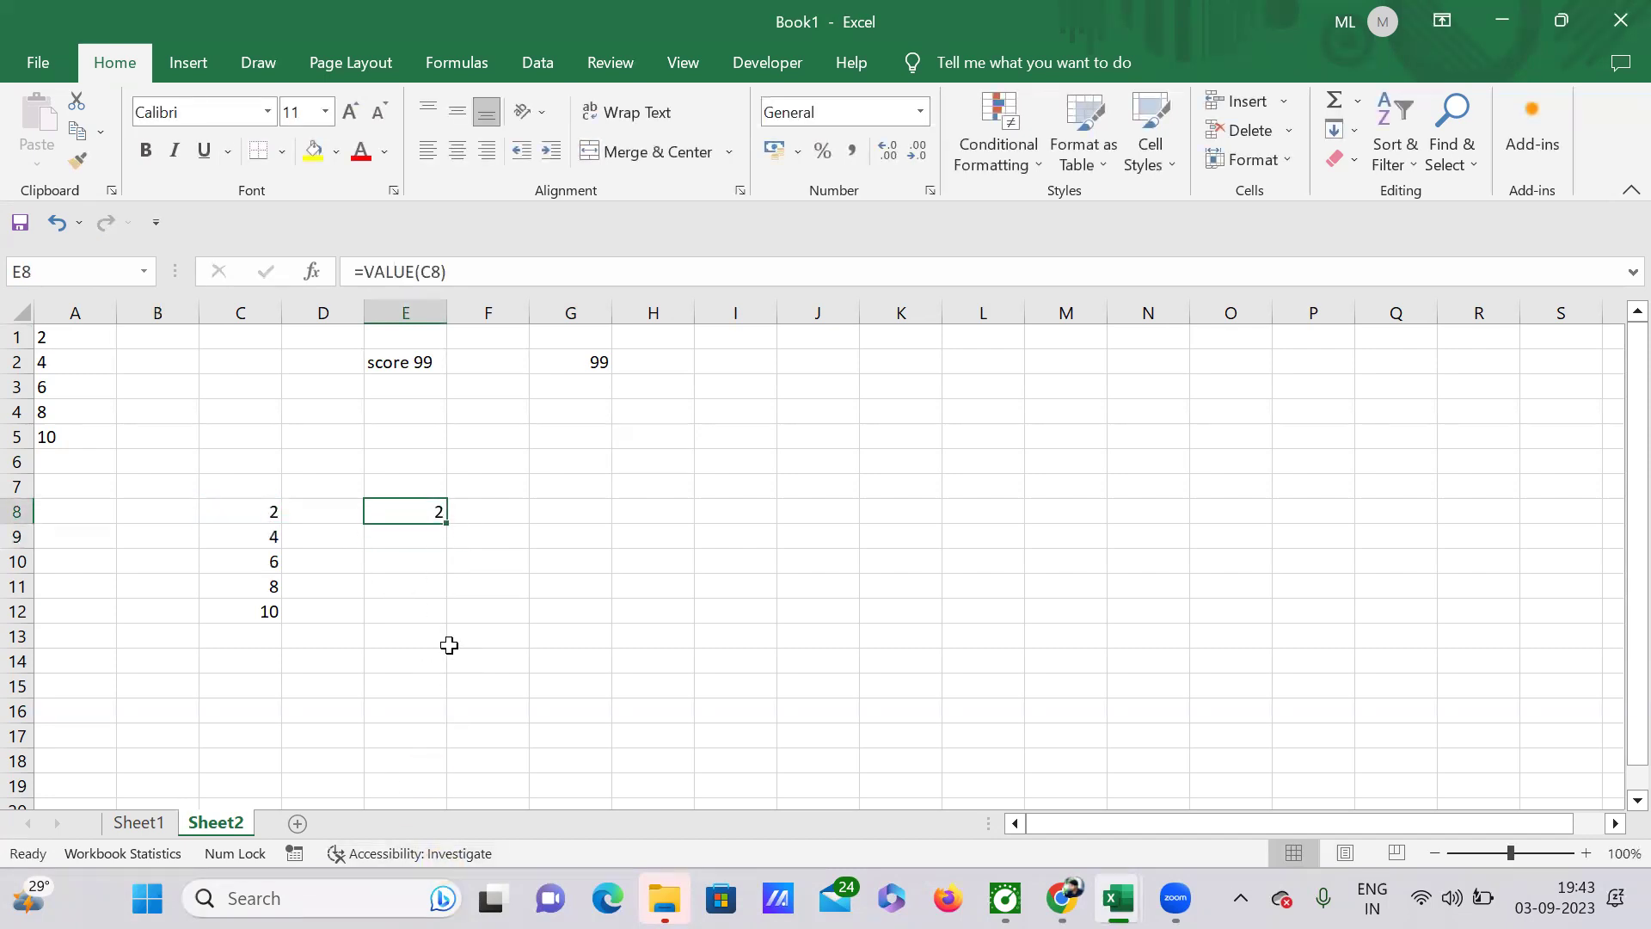
{"action": "left_click_drag", "start_coordinate": [444, 525], "coordinate": [449, 624]}
{"action": "left_click", "coordinate": [571, 584]}
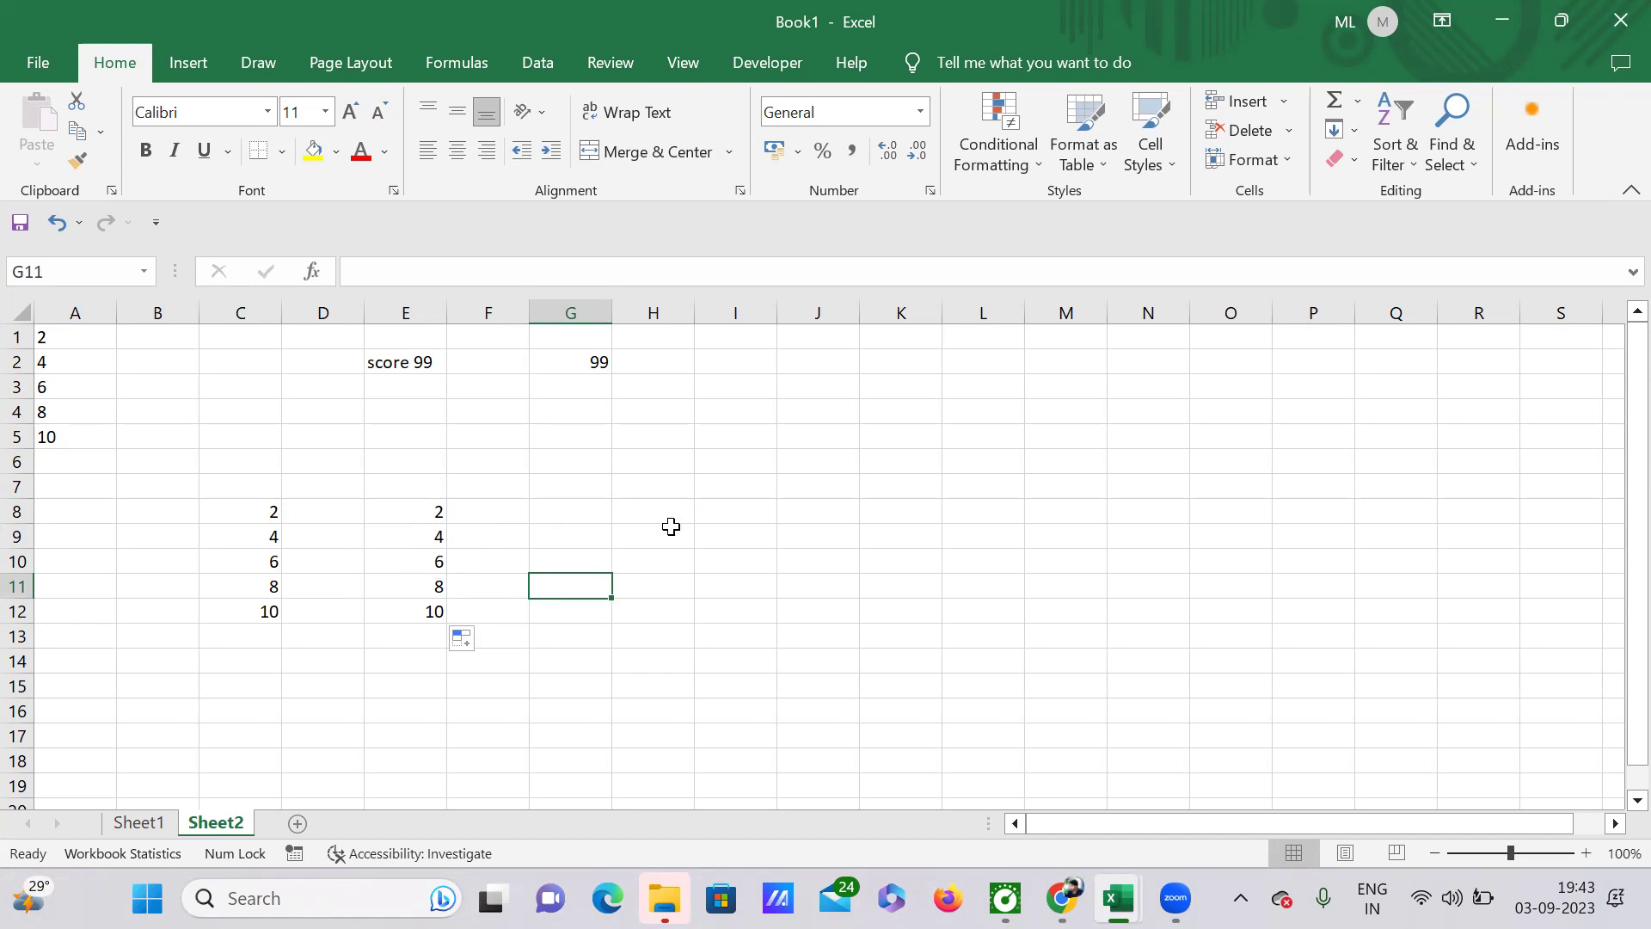
- Enter the formula =VALUE(A1) in cell B1 to convert the text in A1 to a number
{"action": "left_click", "coordinate": [179, 338]}
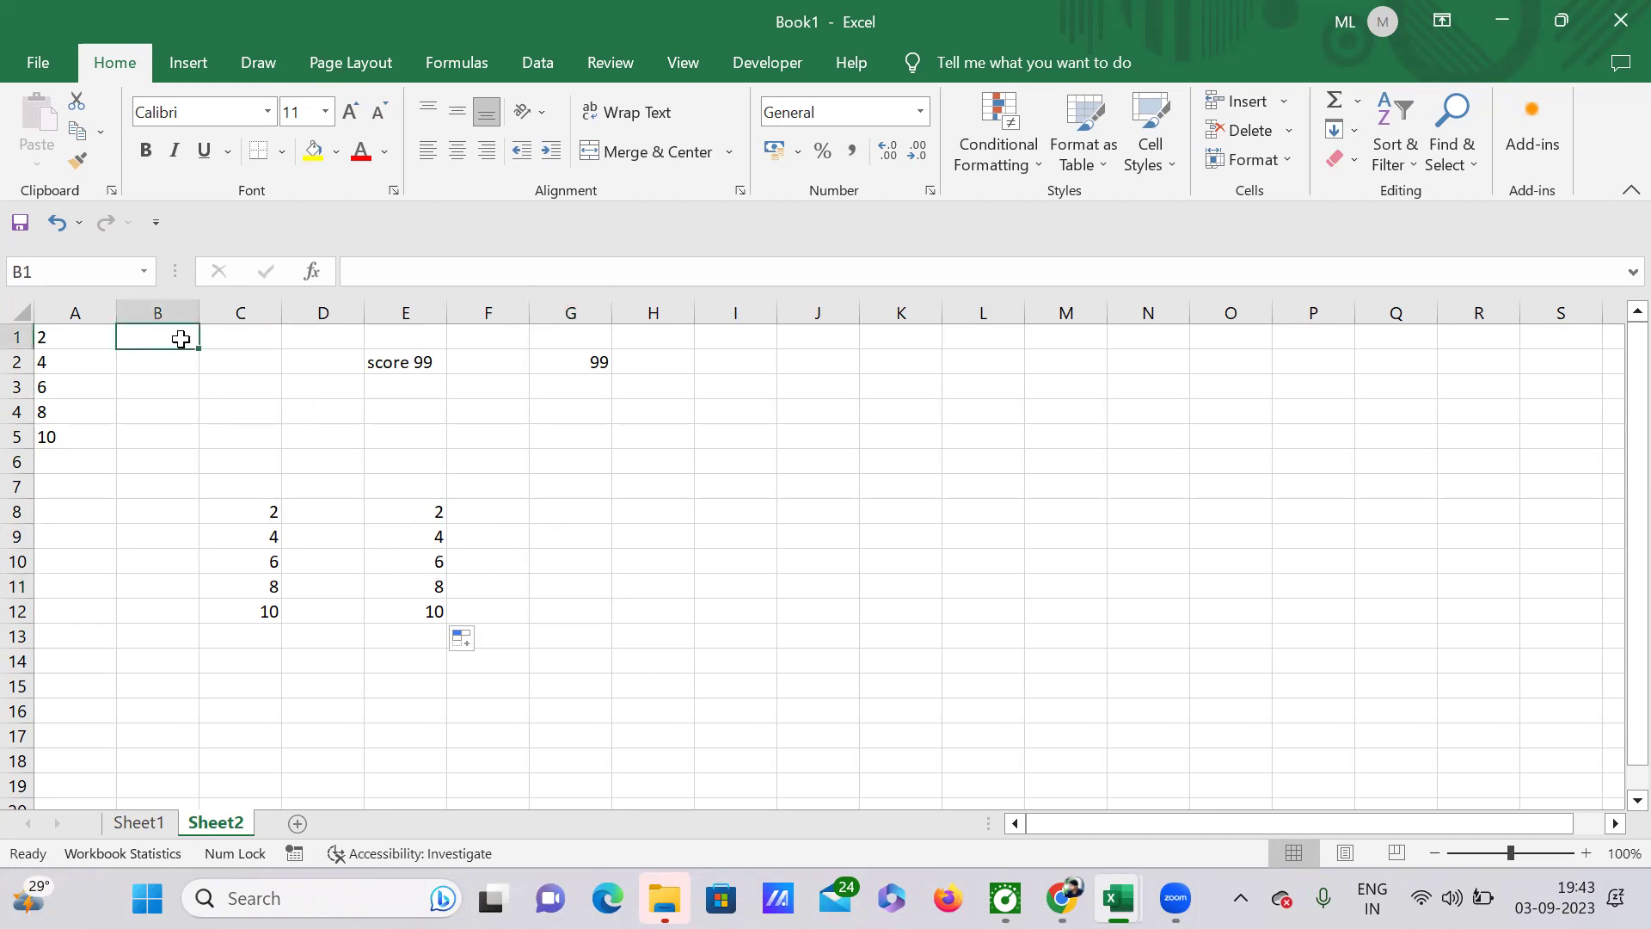
{"action": "type", "text": "=v"}
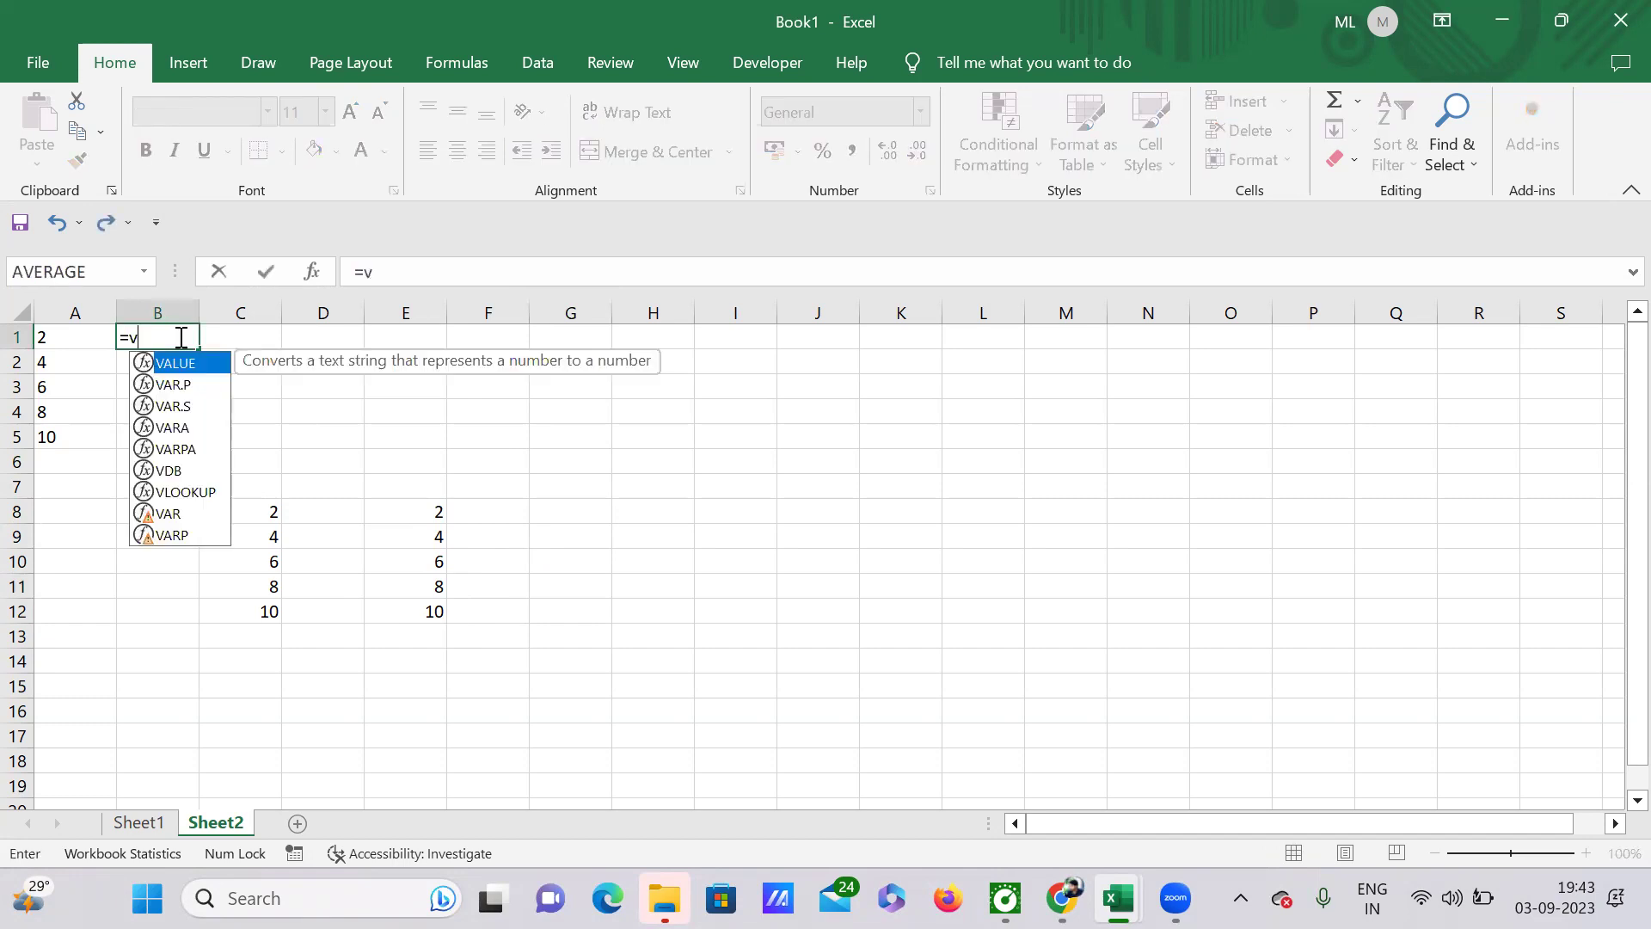
{"action": "type", "text": "alue"}
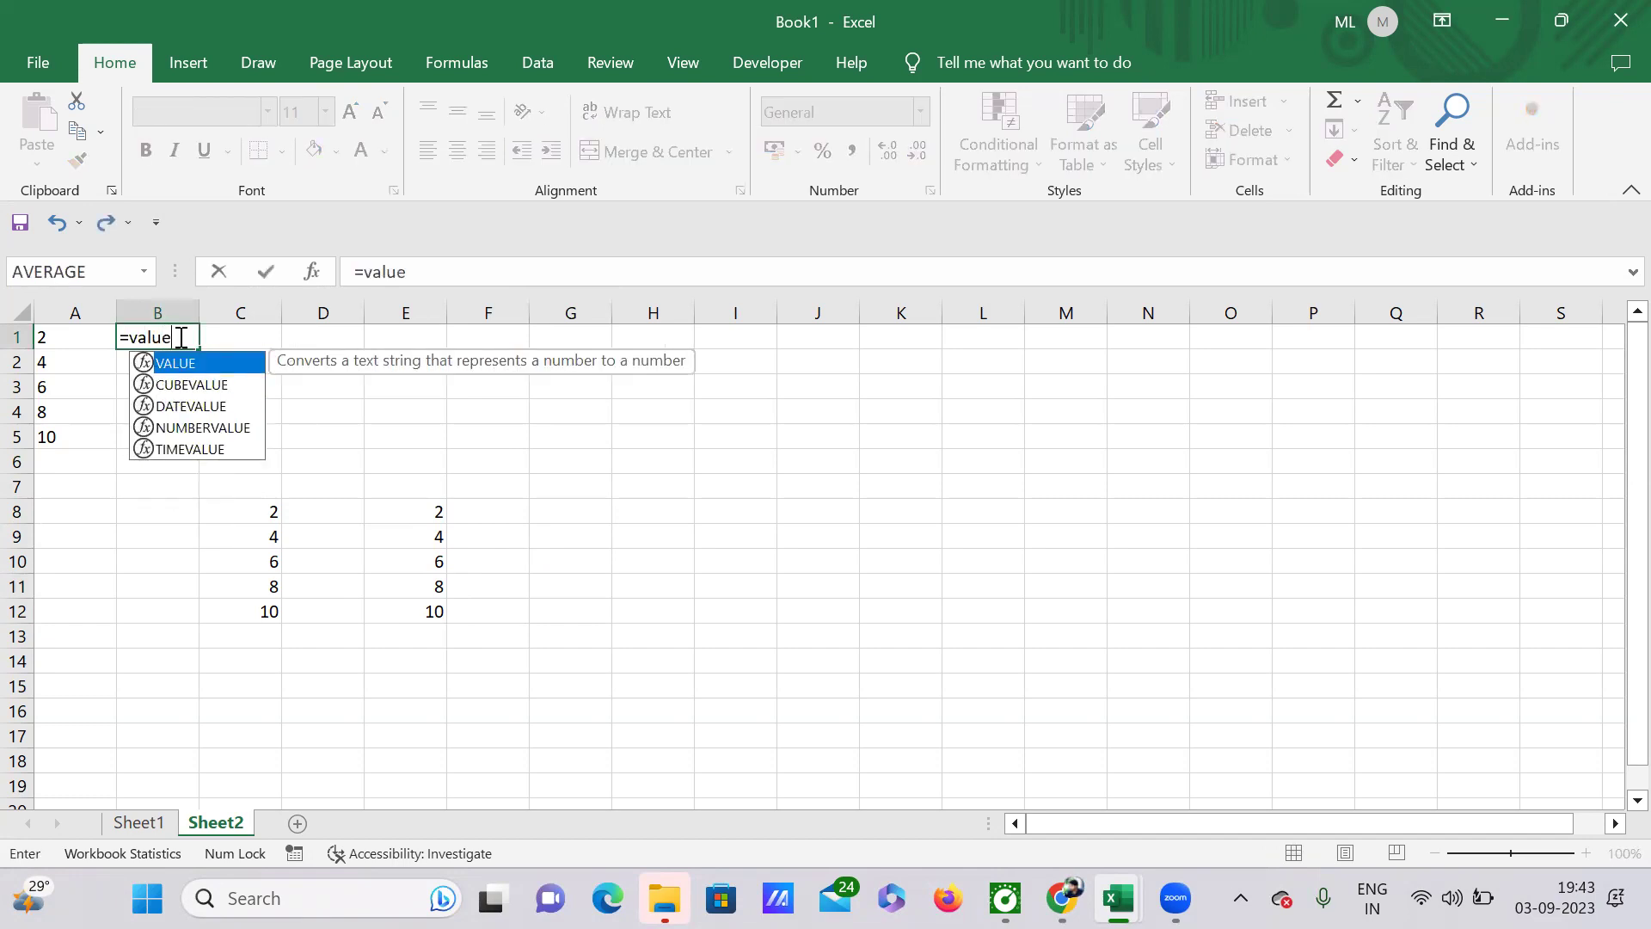
{"action": "double_click", "coordinate": [176, 368]}
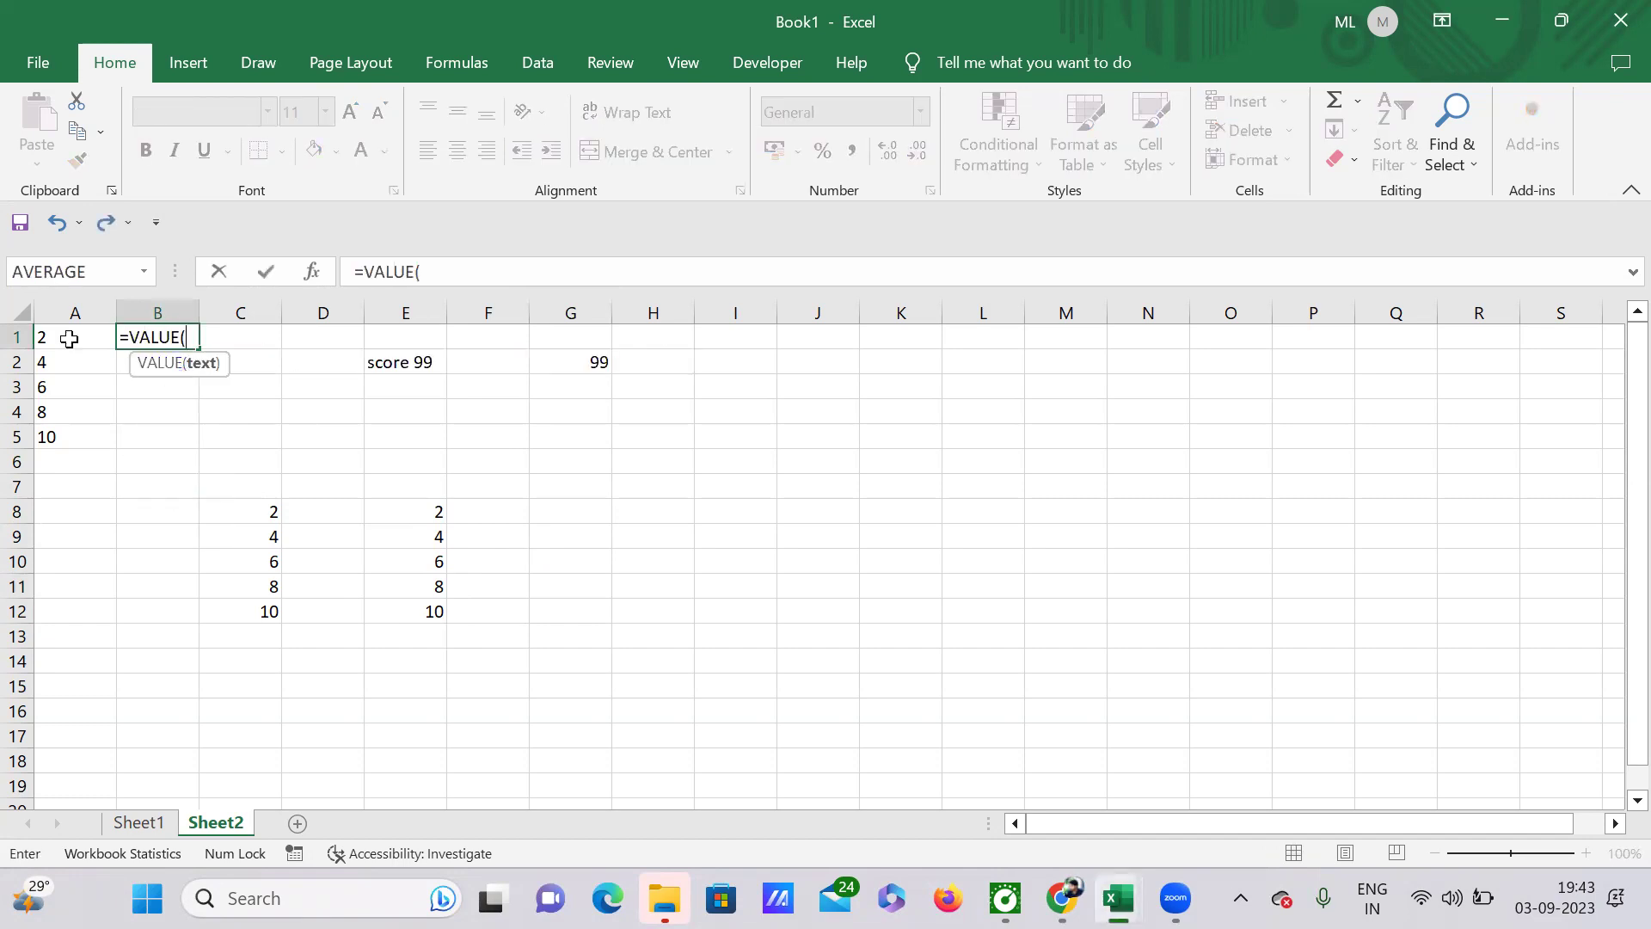
{"action": "left_click", "coordinate": [69, 339]}
{"action": "type", "text": ")"}
{"action": "key", "text": "Return"}
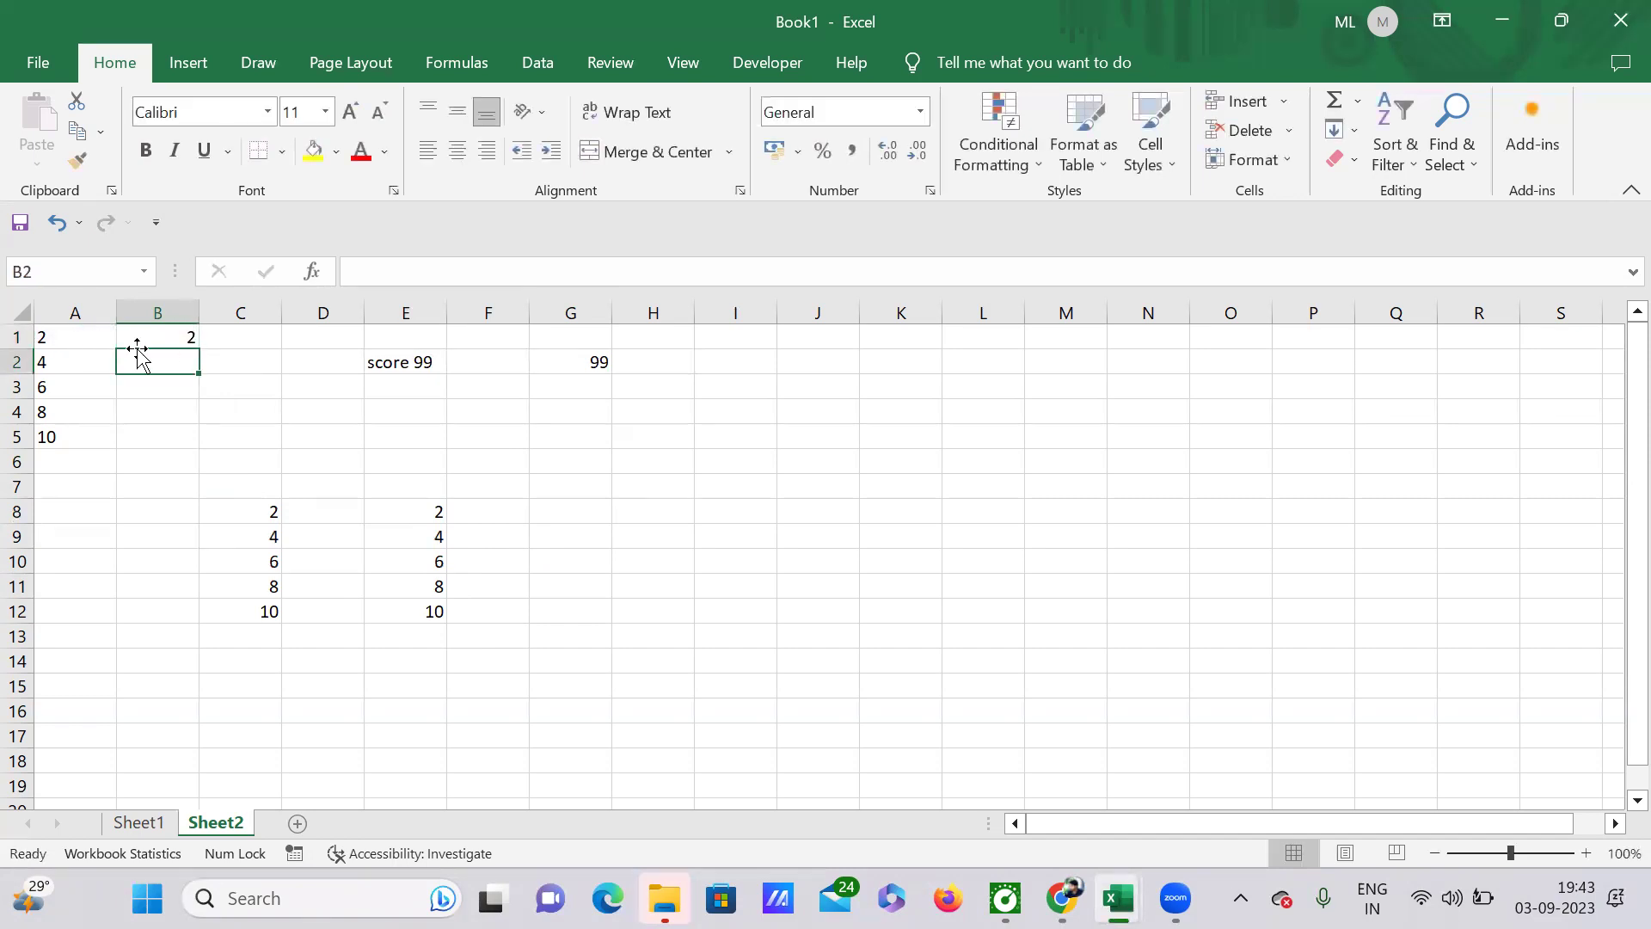
- Fill the VALUE formula from B1 down to B5, and check the source cells A1 to A5 against the formula in B1
{"action": "left_click", "coordinate": [167, 336]}
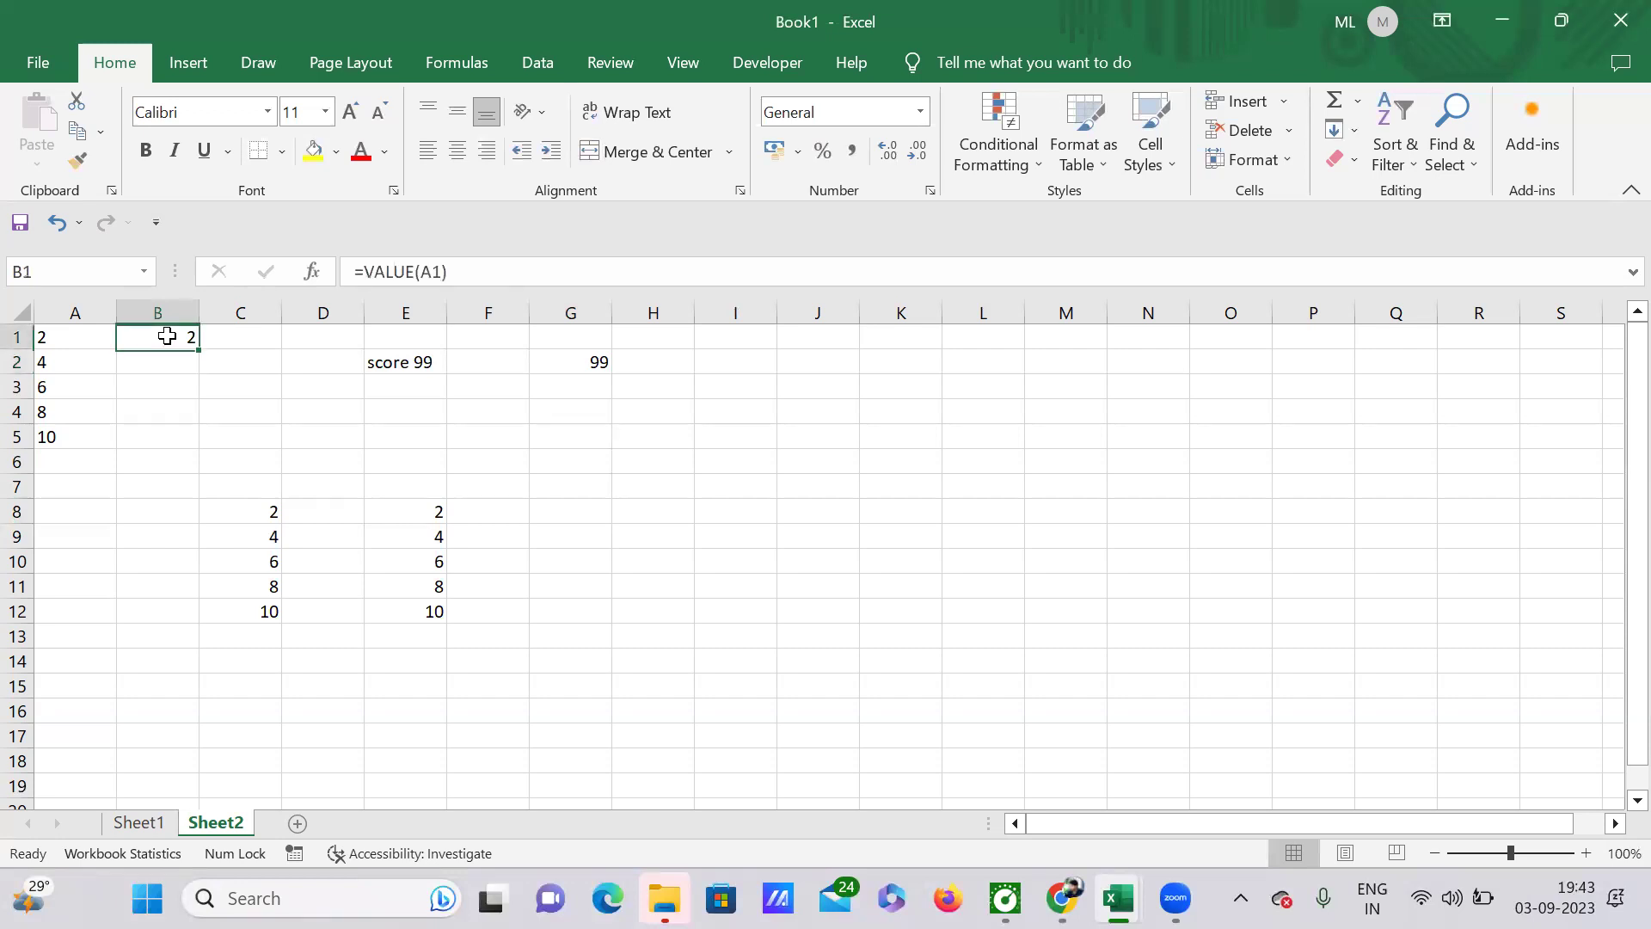
{"action": "left_click_drag", "start_coordinate": [202, 350], "coordinate": [196, 442]}
{"action": "left_click", "coordinate": [215, 515]}
{"action": "left_click_drag", "start_coordinate": [53, 338], "coordinate": [52, 435]}
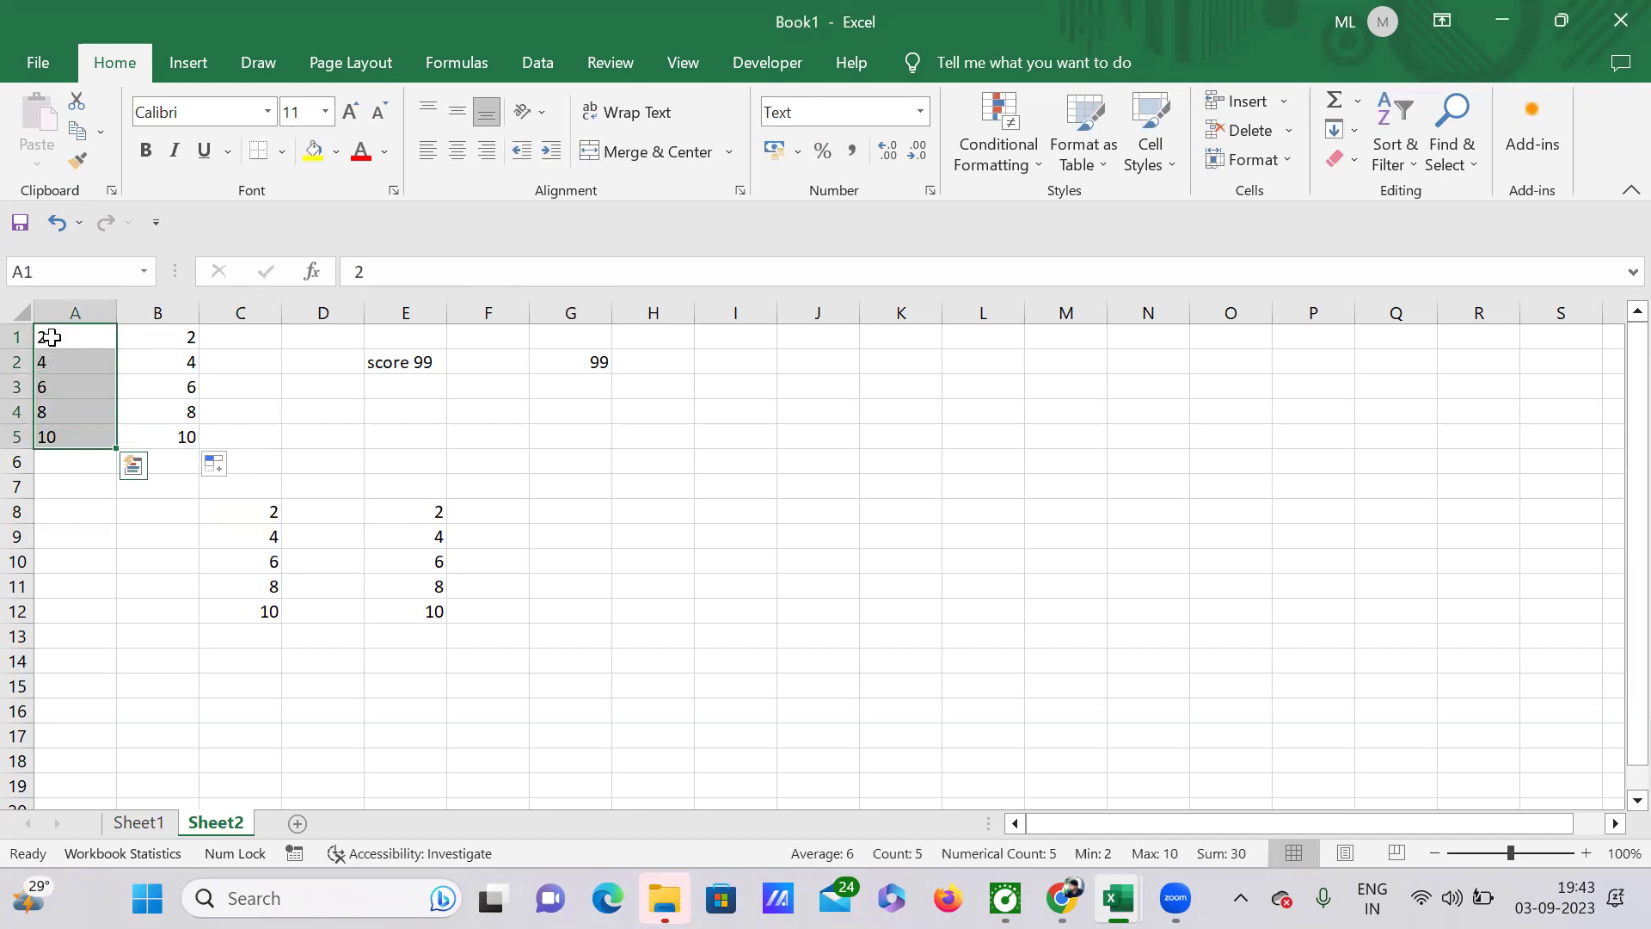
{"action": "left_click", "coordinate": [183, 337]}
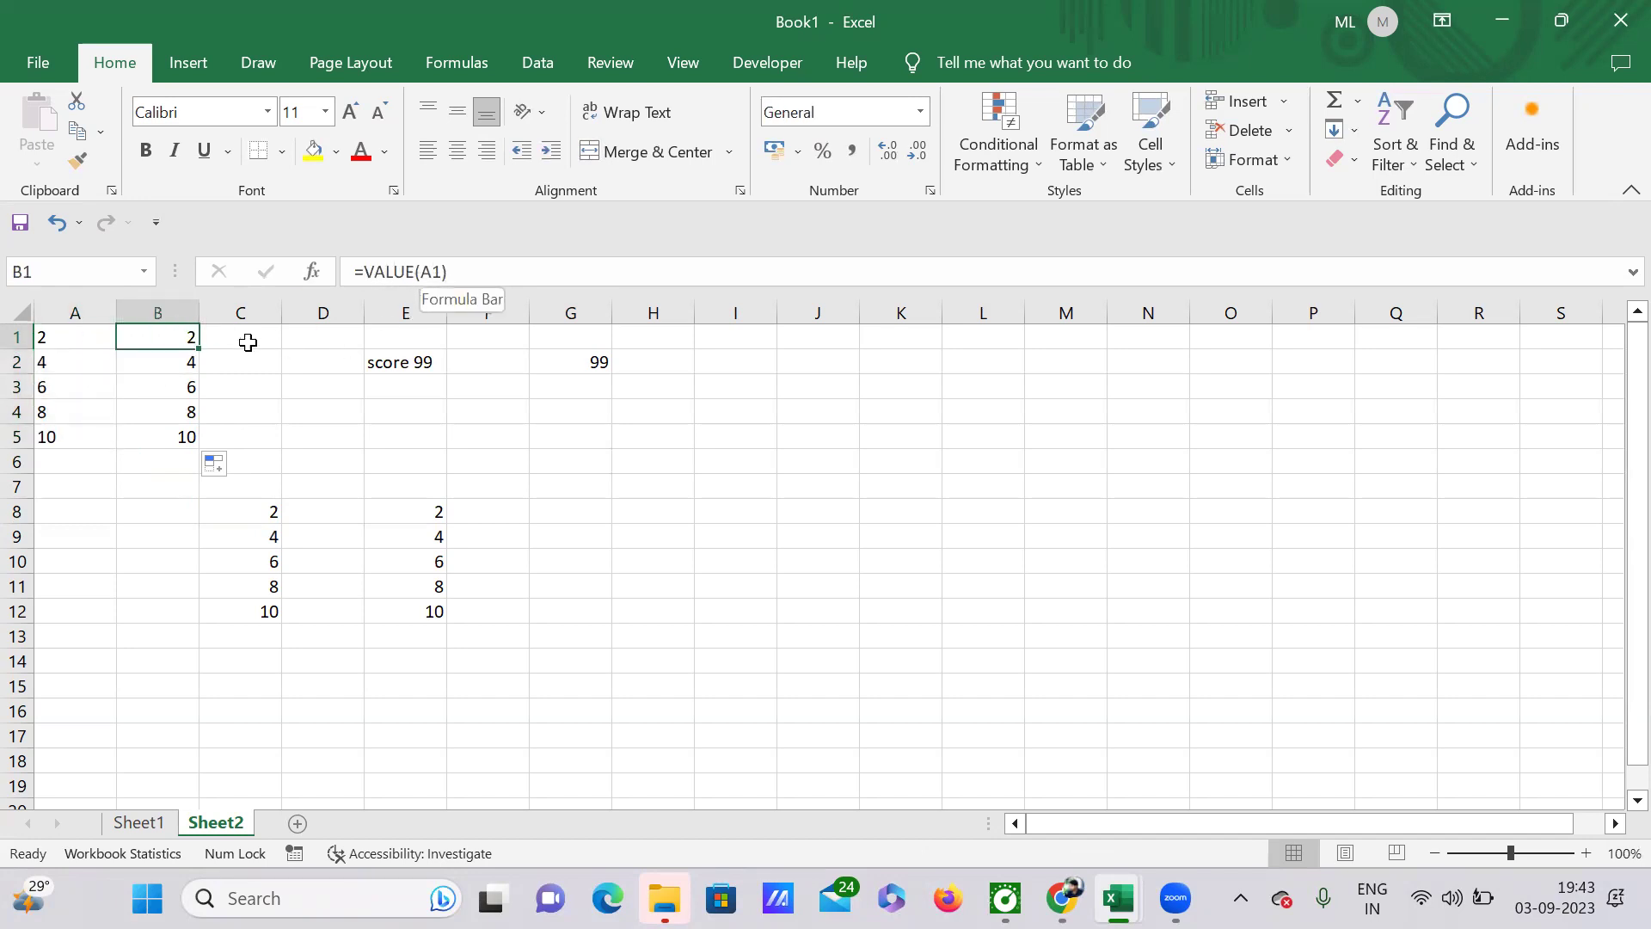